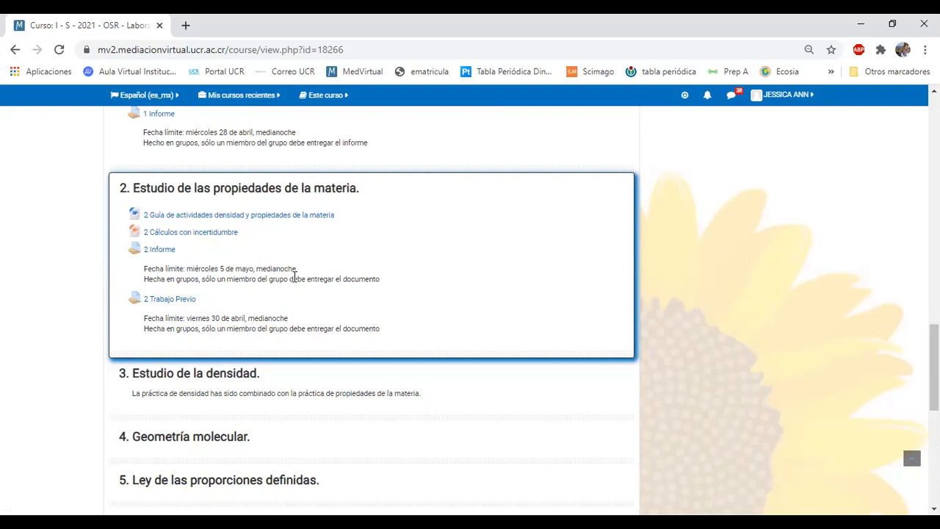
- Review the course page's practice list, the evaluation weighting table, and the materials and deadlines for practices 1 and 2
scroll(294, 275, "down", 6)
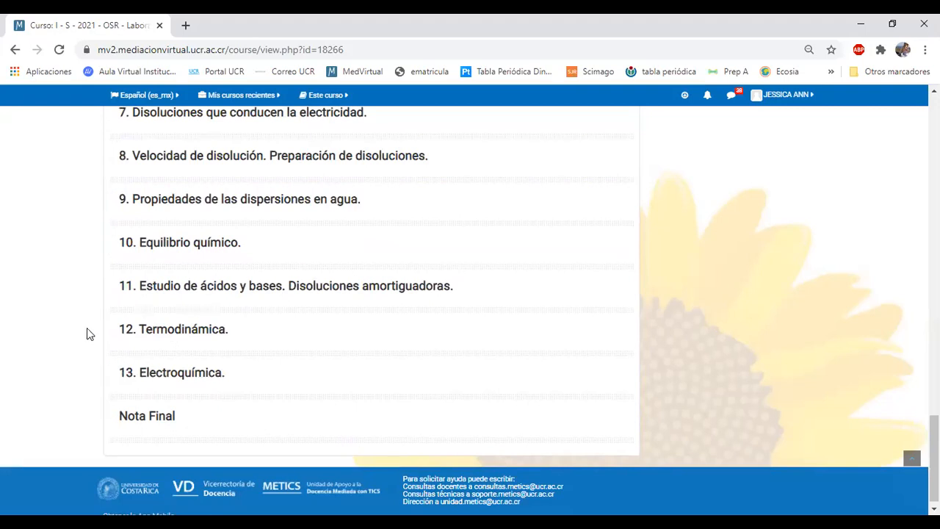
scroll(87, 328, "up", 6)
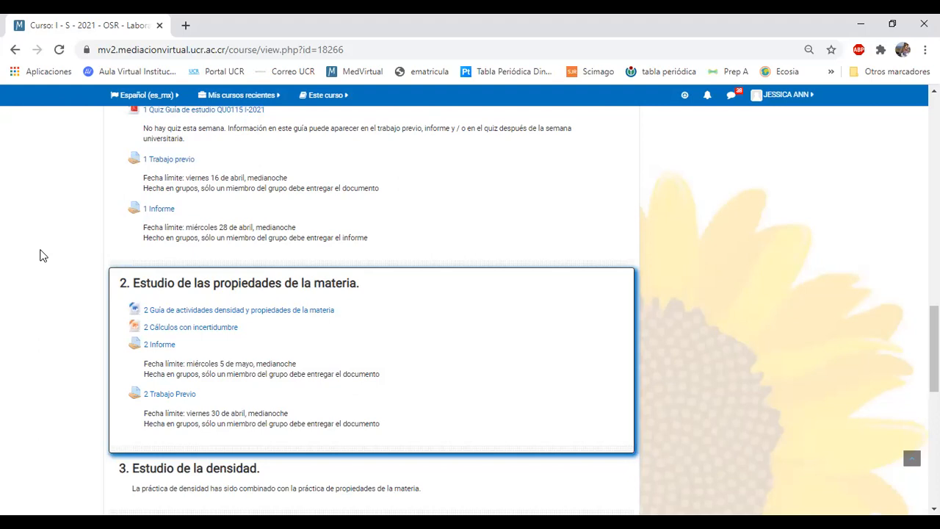
scroll(42, 255, "up", 3)
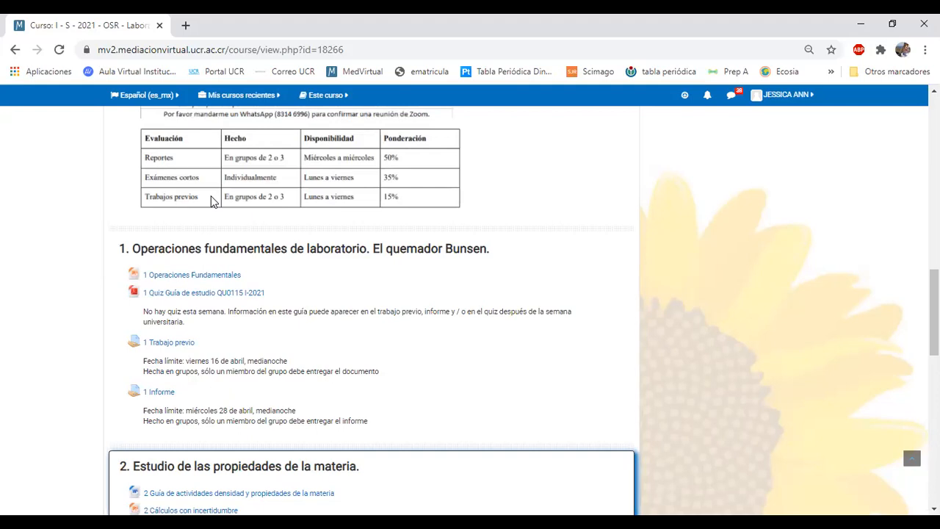
scroll(316, 331, "down", 1)
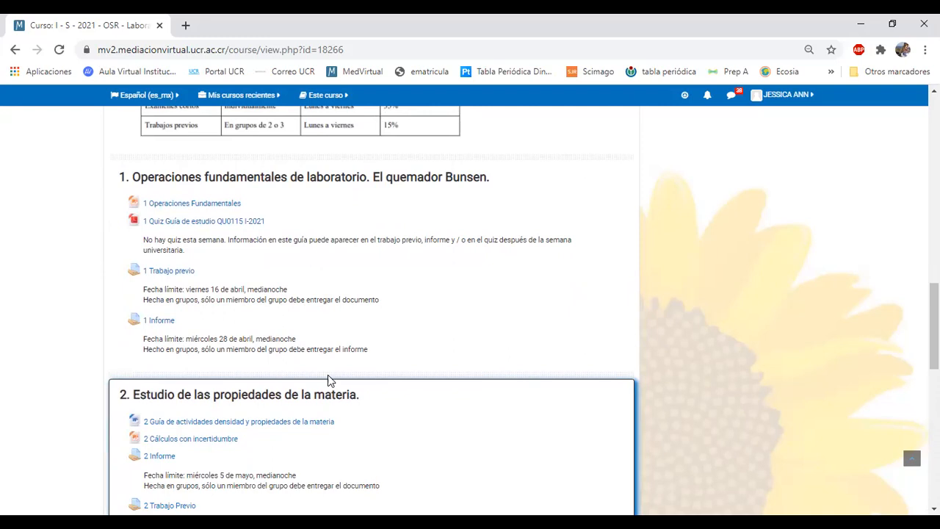
scroll(327, 379, "down", 2)
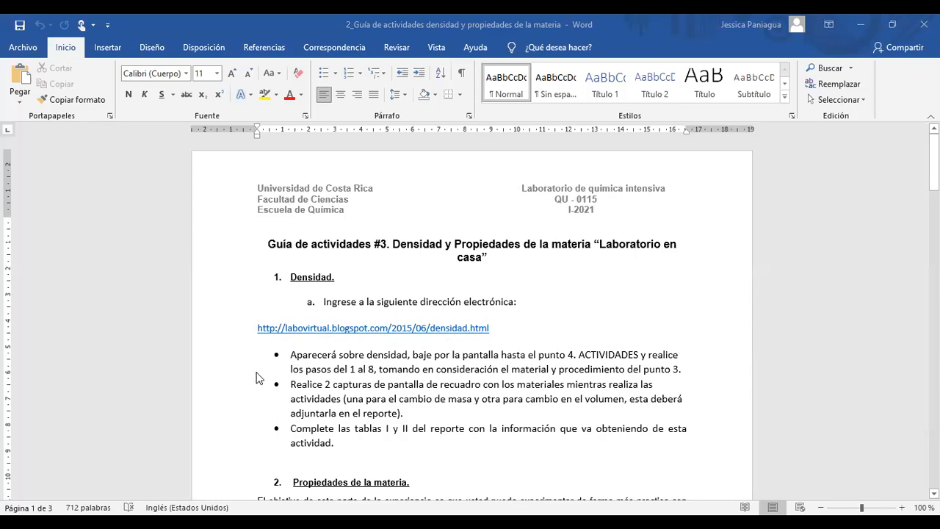
- In the Word activity guide for practice 2, read the density instructions, the materials list and the important procedure notes
scroll(265, 380, "down", 1)
scroll(265, 381, "down", 1)
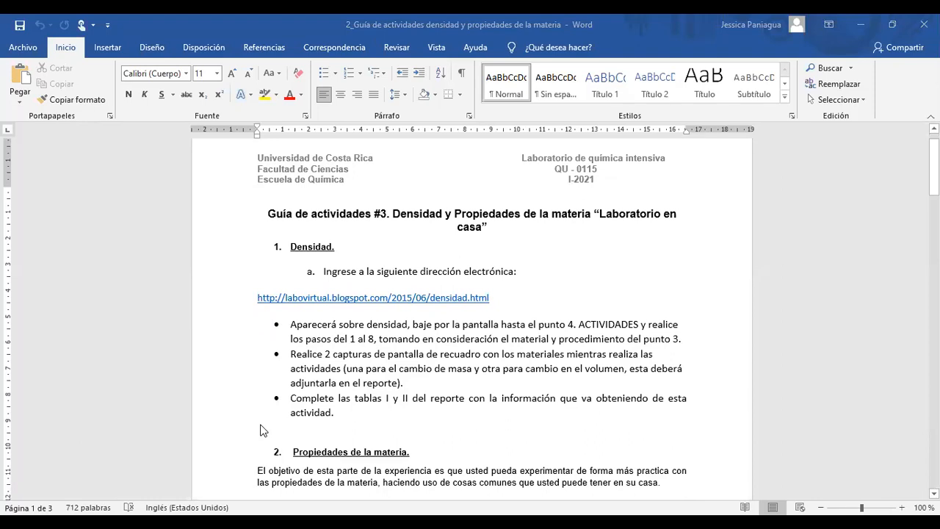
scroll(263, 430, "down", 5)
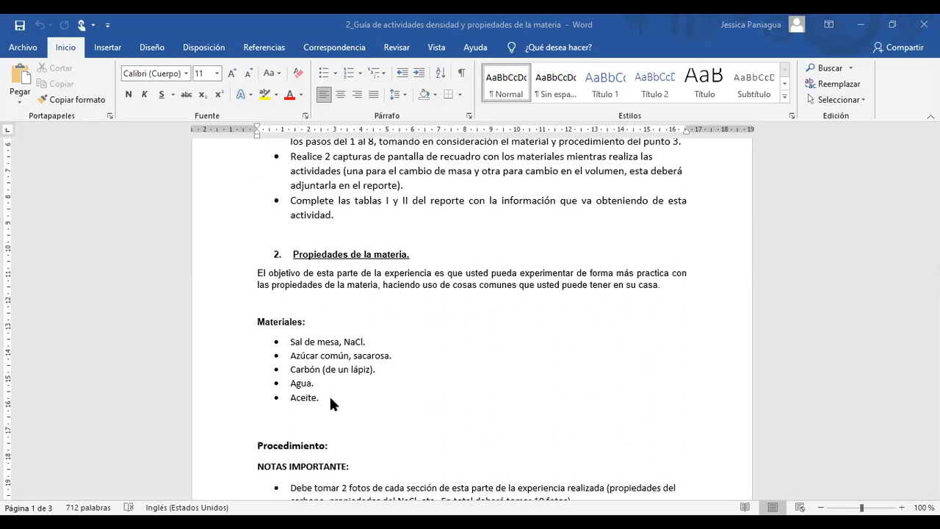
scroll(217, 400, "down", 2)
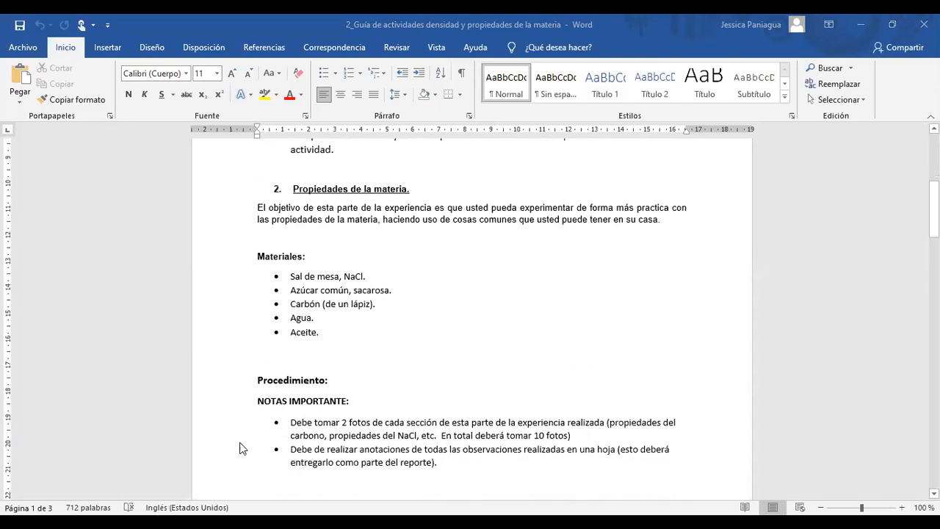
scroll(235, 439, "down", 5)
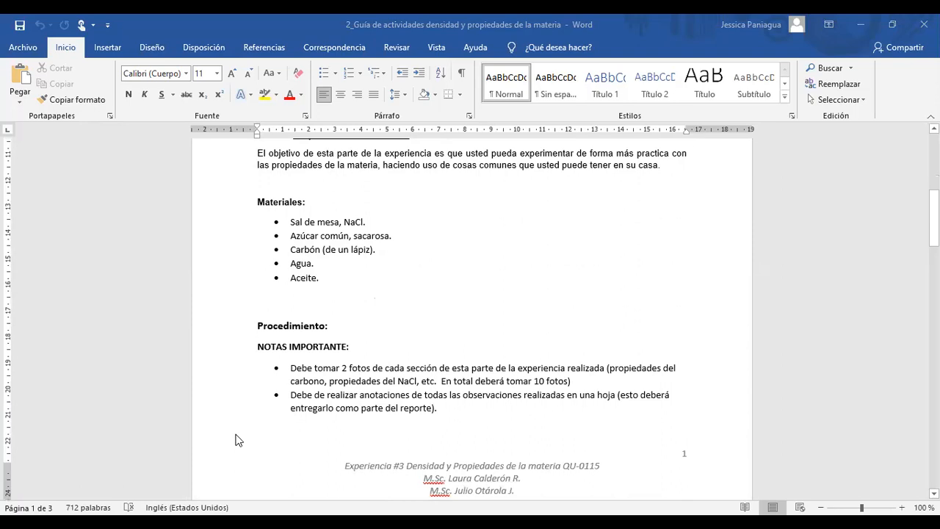
scroll(235, 439, "down", 8)
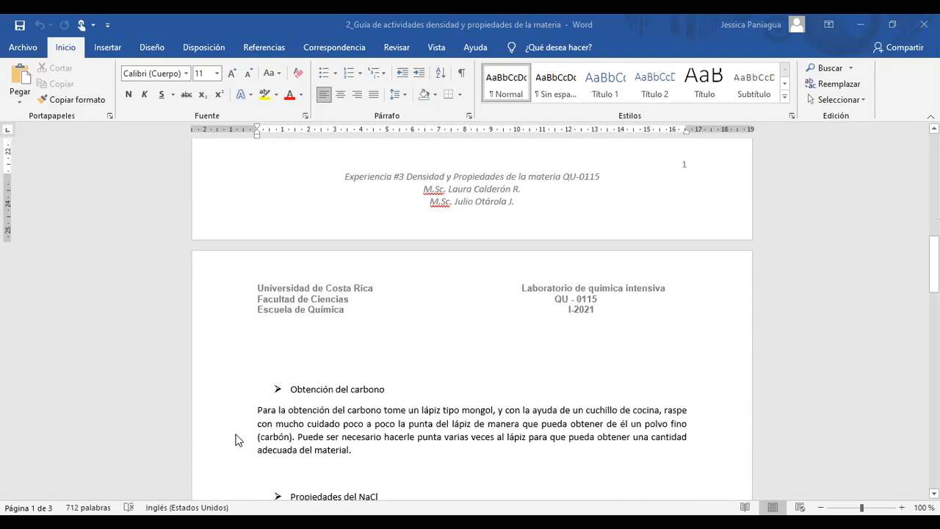
- Read the guide's page 2 procedures for obtaining carbon and examining the properties of NaCl, carbon and sucrose
scroll(235, 439, "down", 1)
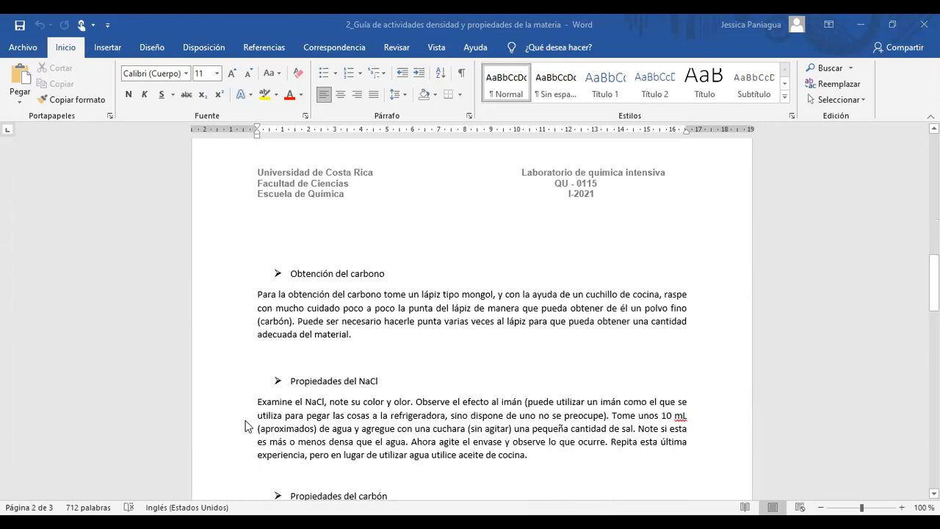
scroll(242, 423, "down", 2)
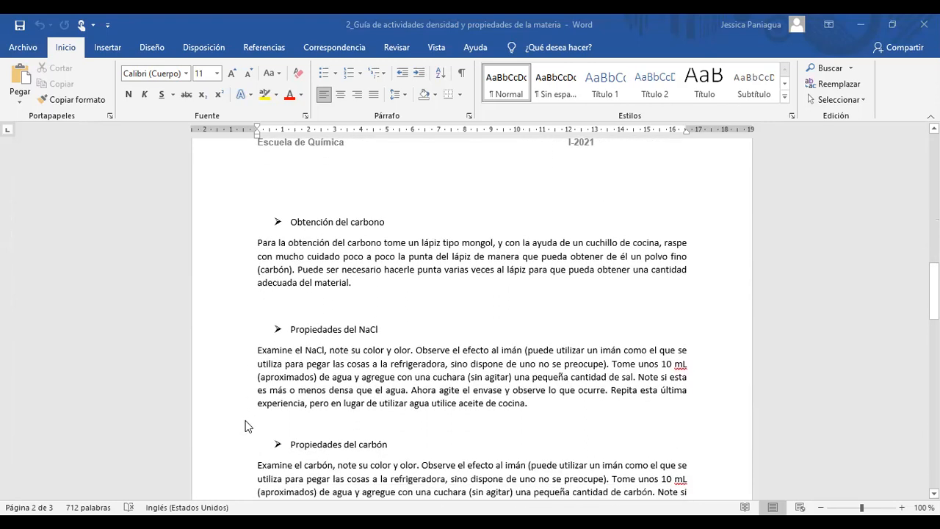
scroll(245, 426, "down", 1)
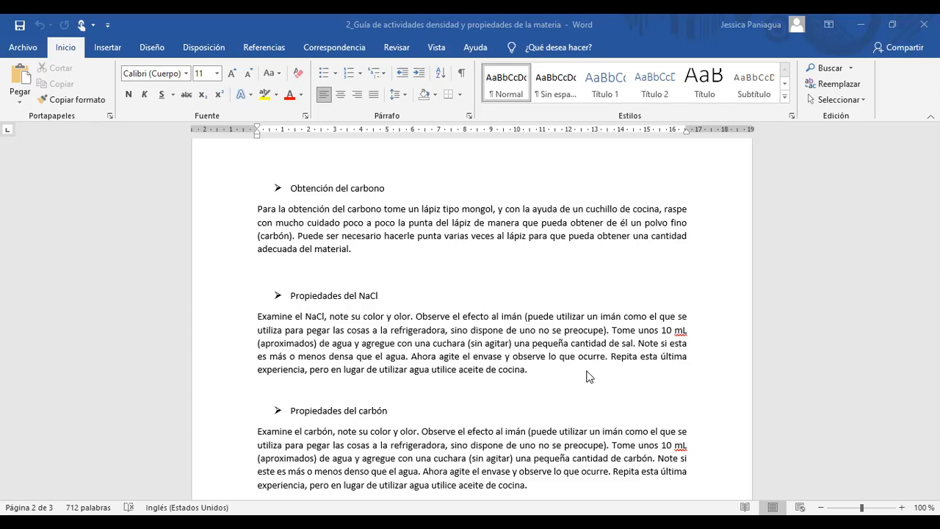
scroll(558, 376, "down", 1)
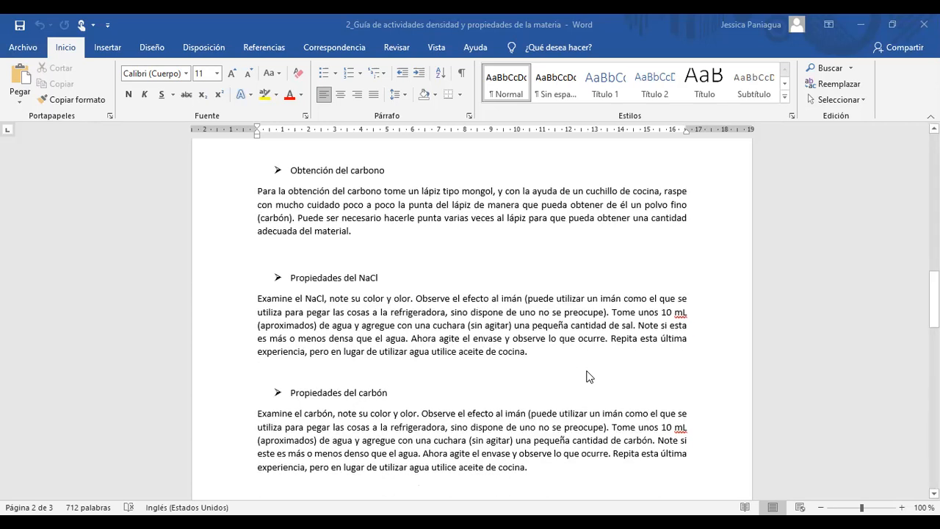
scroll(473, 398, "down", 4)
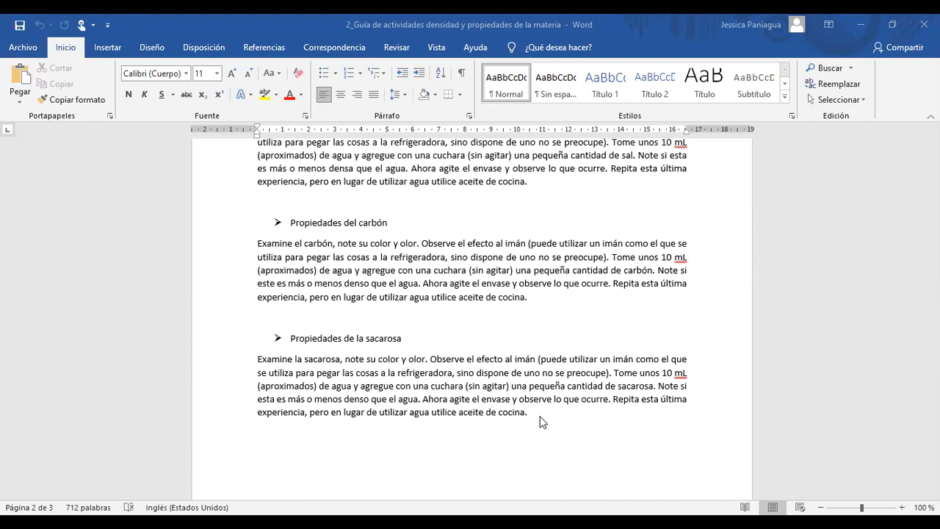
scroll(541, 420, "down", 10)
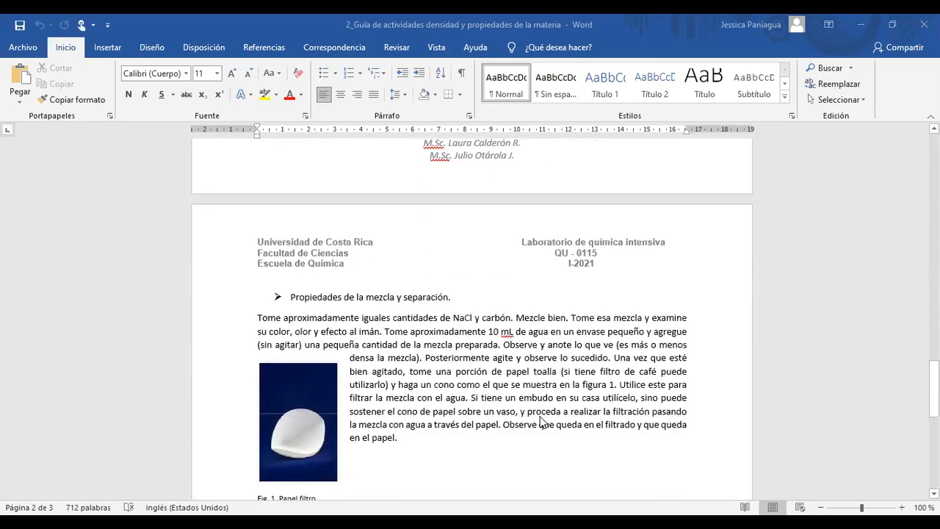
scroll(541, 421, "up", 12)
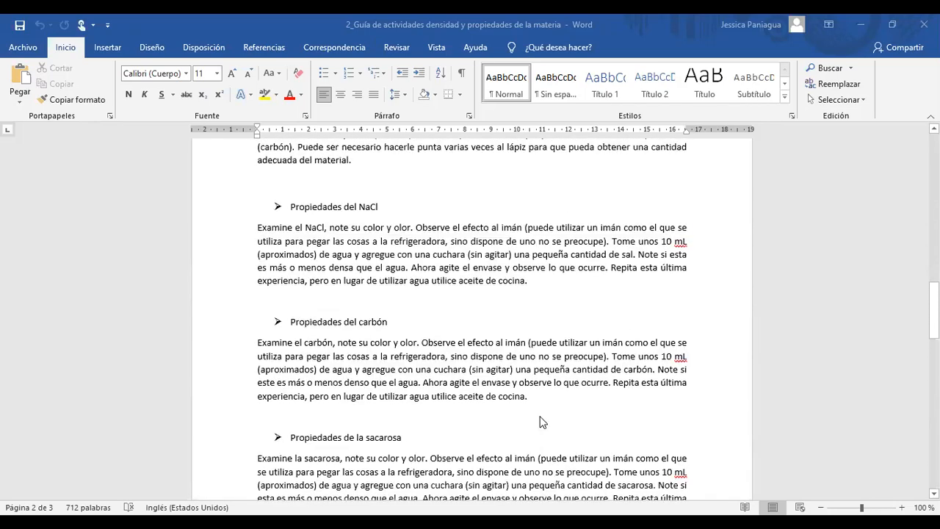
scroll(541, 420, "up", 2)
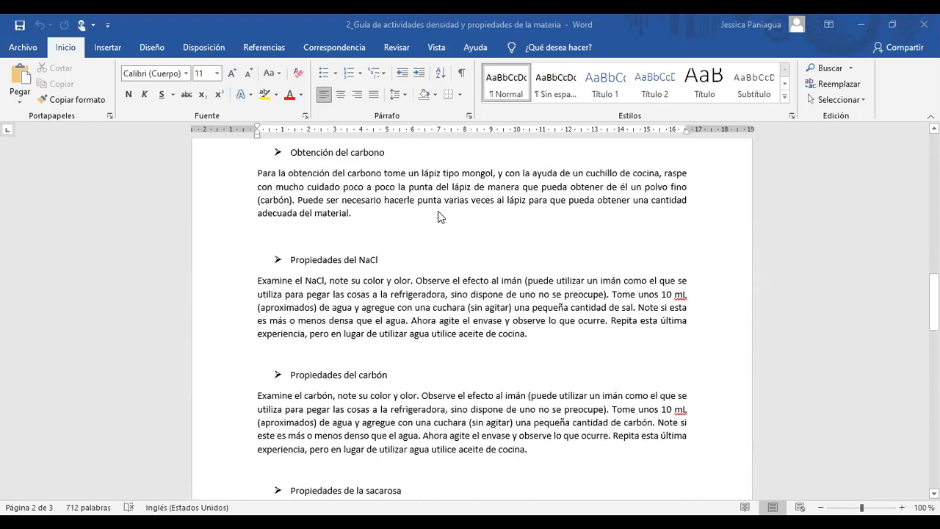
scroll(437, 211, "down", 2)
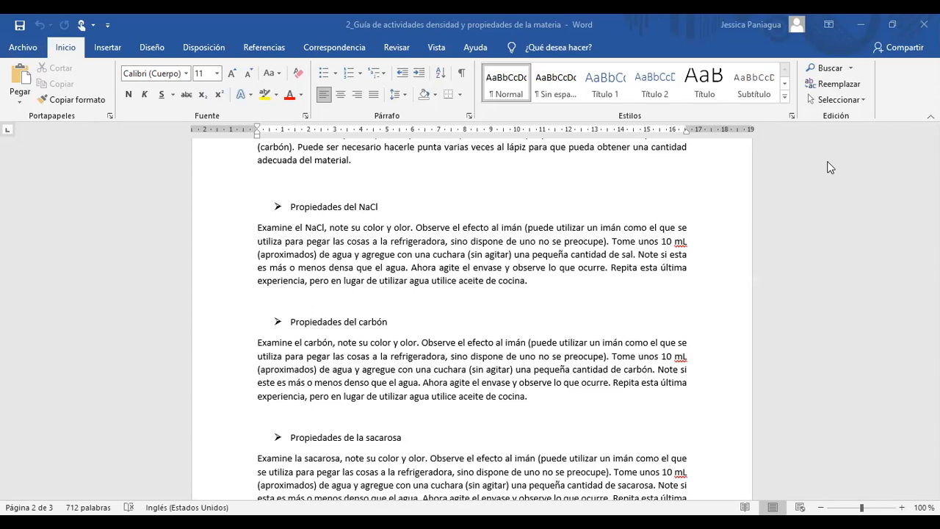
- Read the guide's section on mixture properties and separation, and return to the density section at the start
scroll(608, 335, "down", 10)
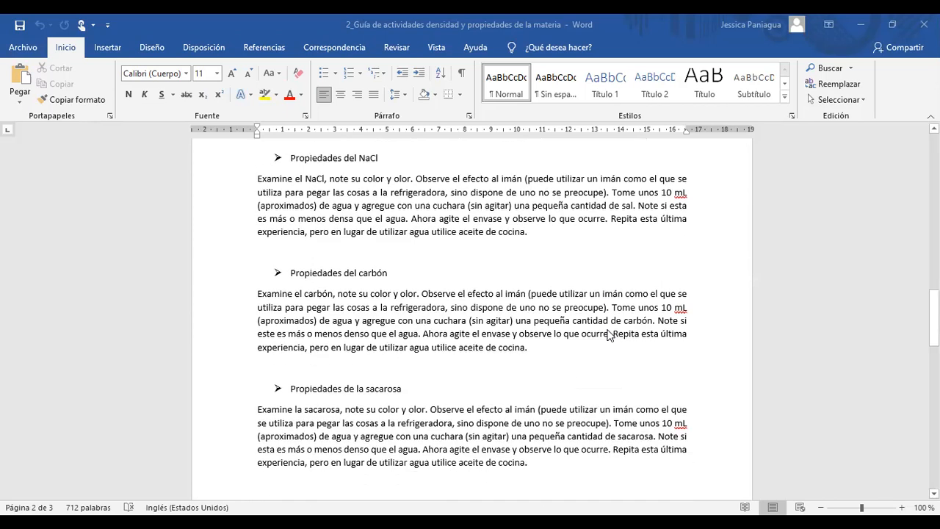
scroll(607, 334, "down", 5)
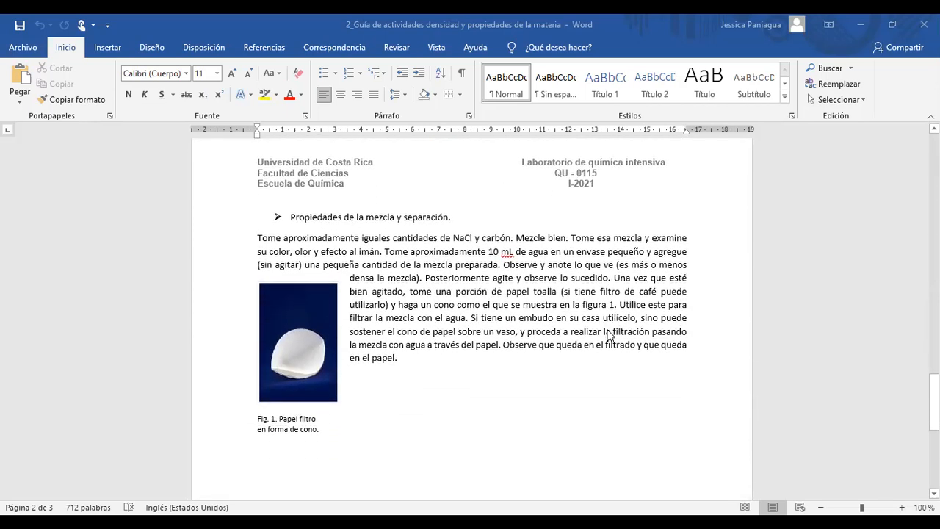
scroll(608, 335, "down", 2)
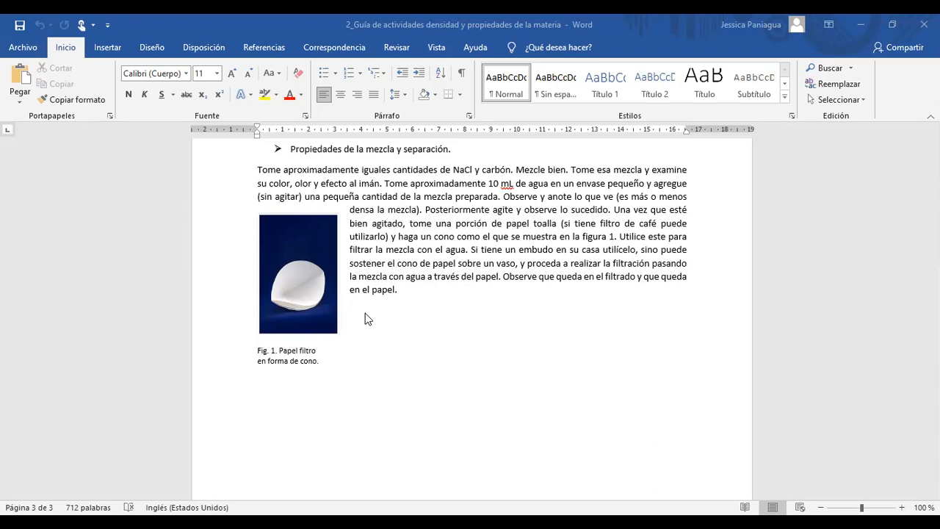
scroll(365, 313, "down", 7)
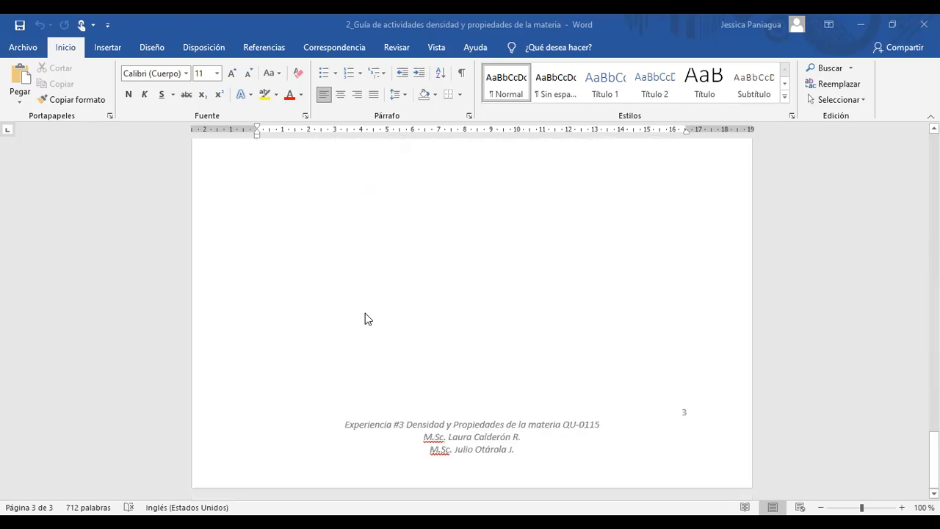
scroll(365, 313, "up", 15)
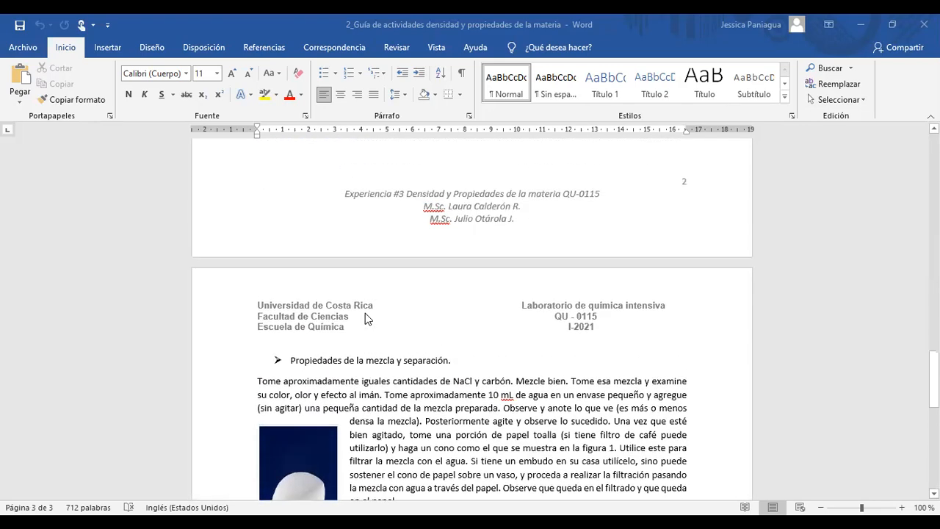
scroll(365, 313, "up", 20)
scroll(365, 313, "up", 8)
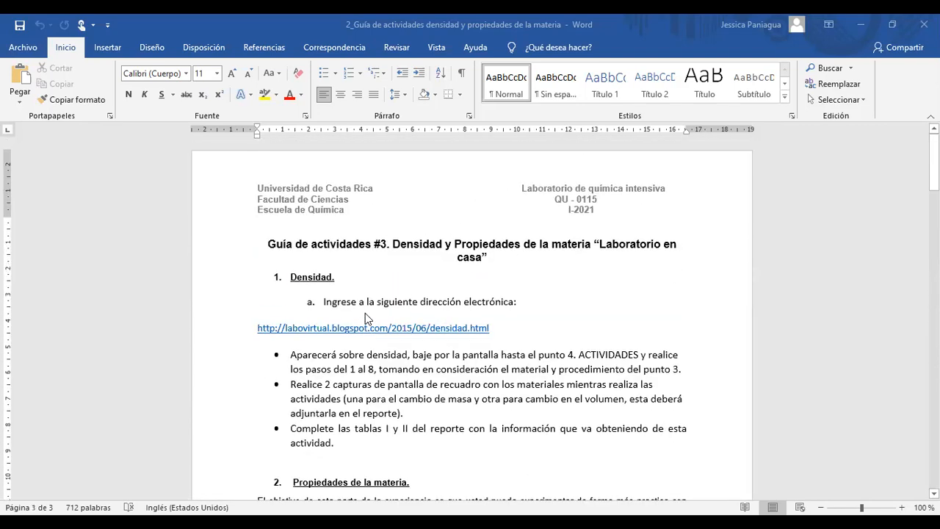
scroll(365, 313, "down", 1)
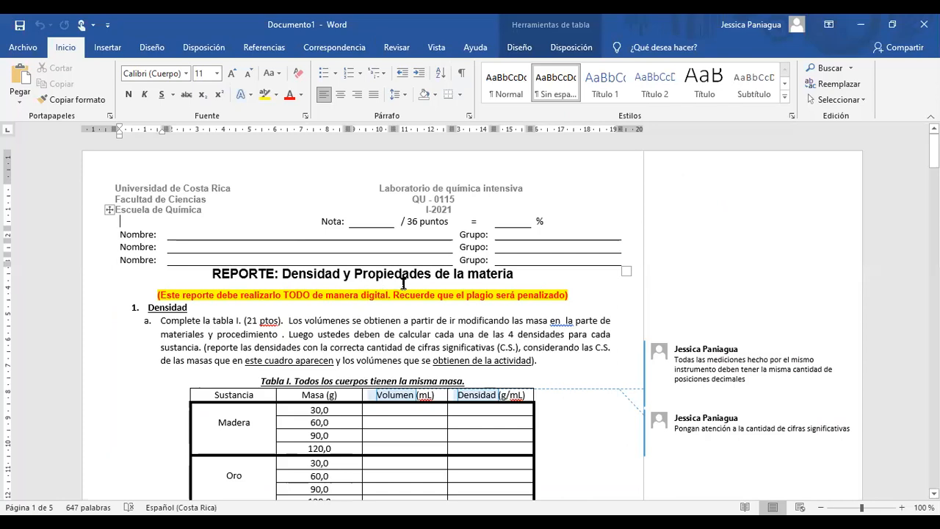
- In the report document, examine the density section's instructions, Tabla I and its two margin comments
scroll(631, 275, "down", 4)
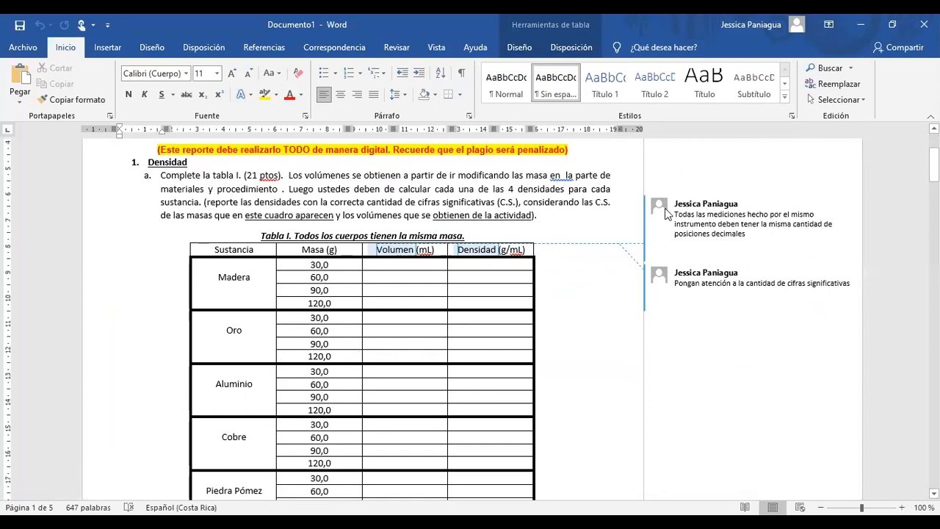
mouse_move(725, 301)
mouse_move(729, 230)
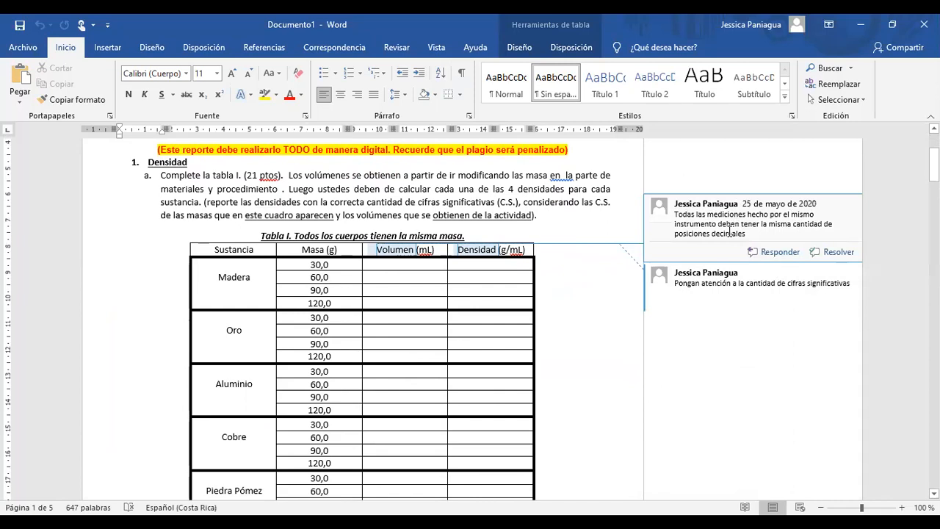
scroll(635, 328, "down", 11)
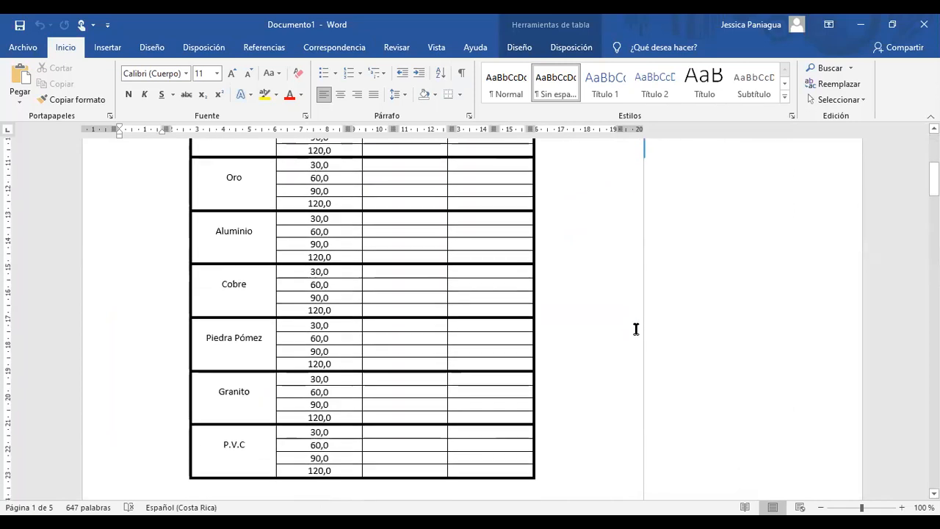
- Examine report items b to d, covering the conclusions box, Tabla II and the graph instructions, and continue to Tabla III
scroll(635, 328, "down", 1)
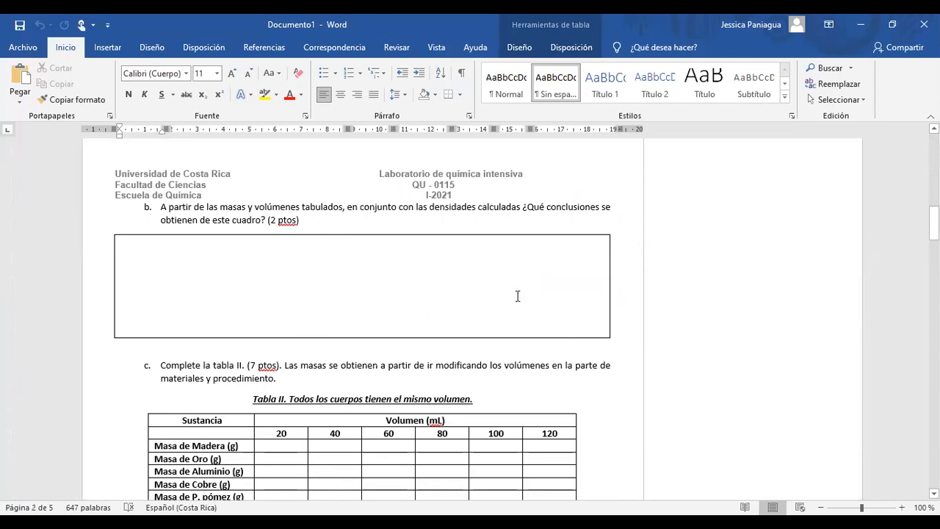
scroll(517, 296, "down", 3)
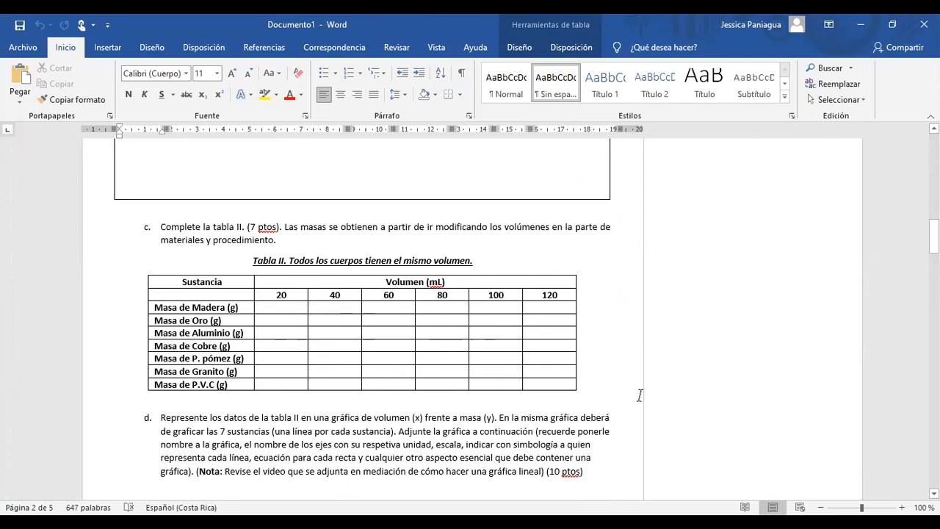
scroll(639, 395, "down", 4)
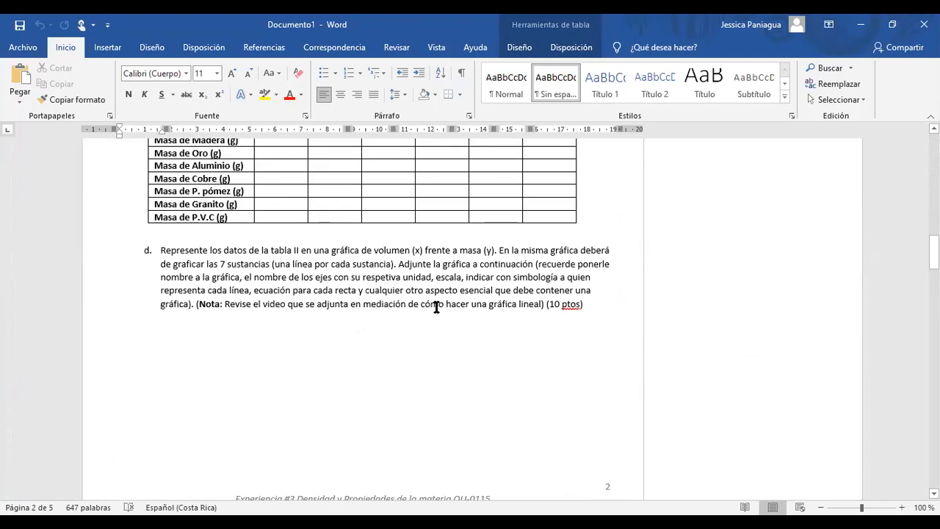
scroll(479, 343, "down", 3)
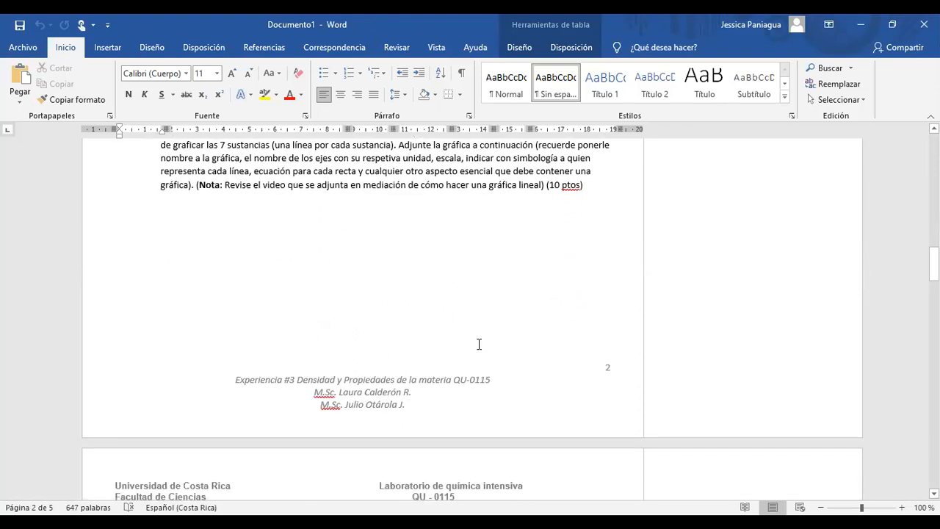
scroll(434, 307, "up", 2)
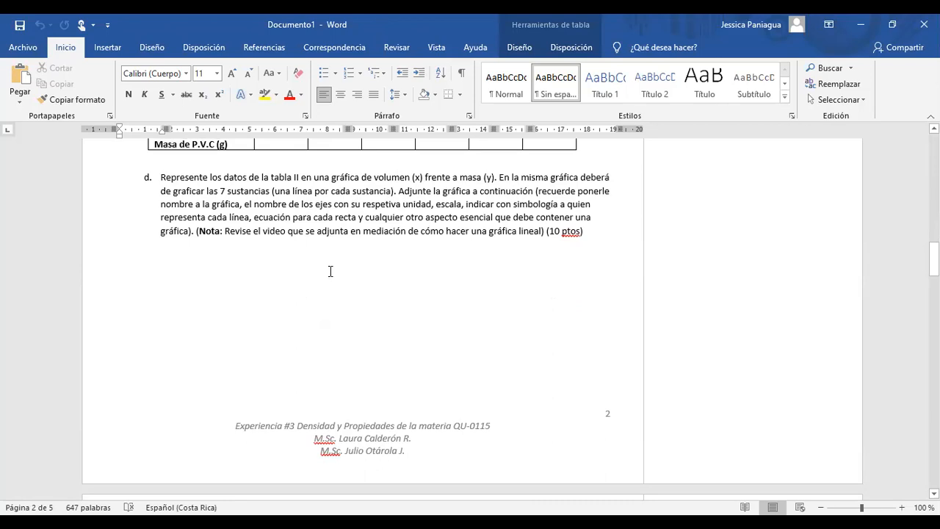
scroll(330, 271, "down", 8)
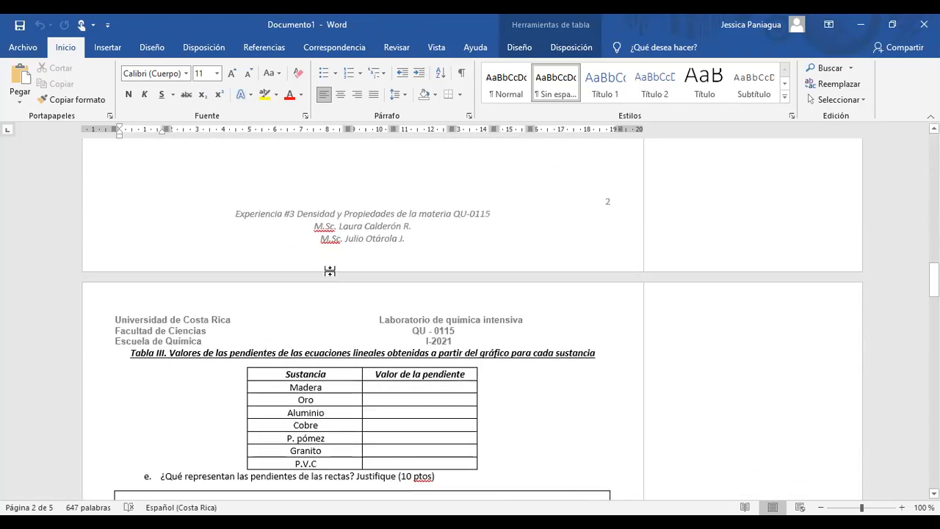
- Read the report's Tabla III, the slope question and the comparison of tables I and III, continuing to Tabla IV
scroll(330, 271, "down", 2)
scroll(187, 386, "down", 2)
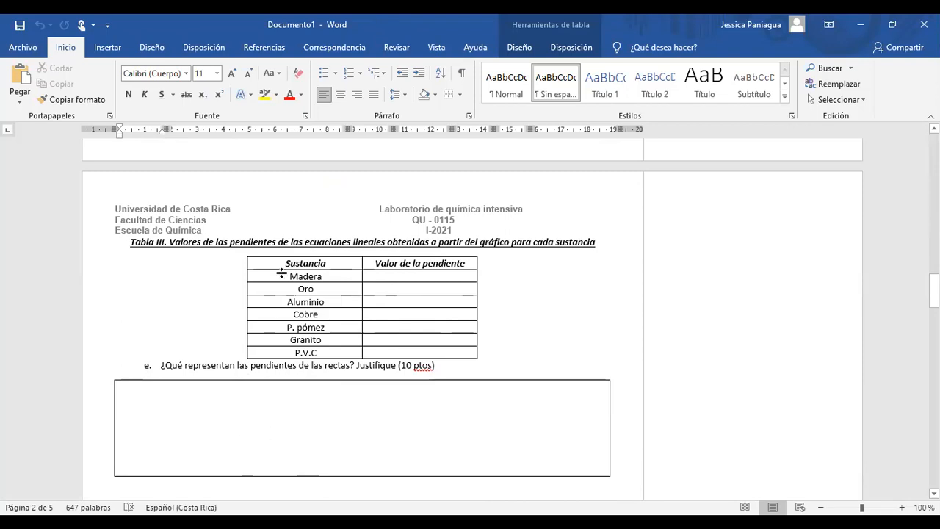
scroll(210, 434, "down", 9)
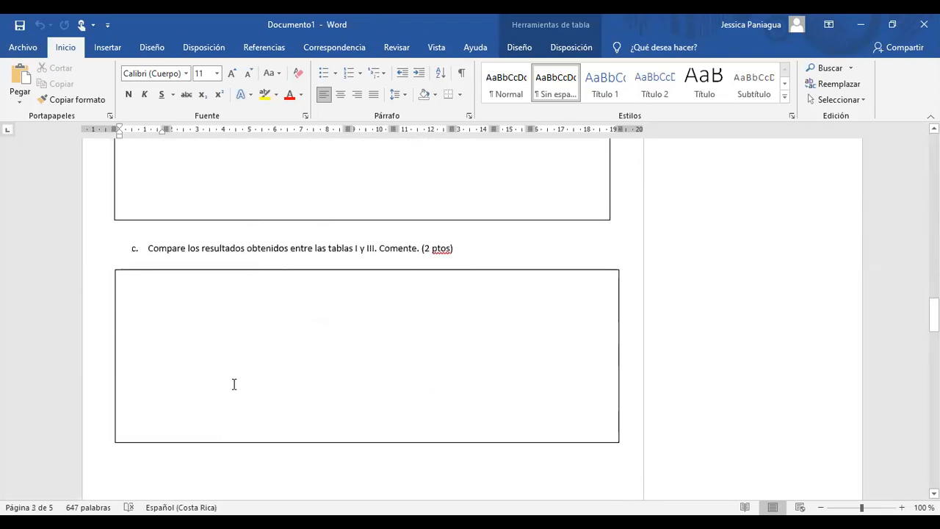
scroll(233, 384, "down", 15)
scroll(232, 383, "down", 2)
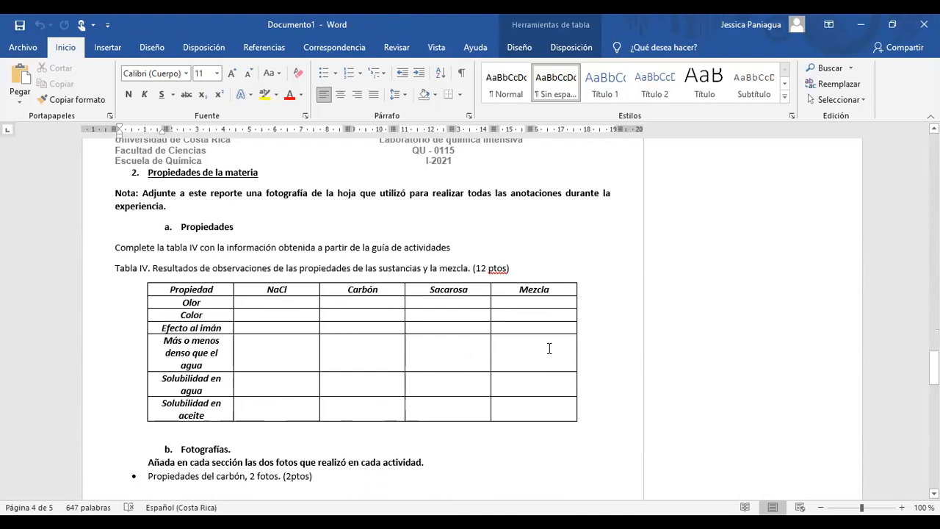
- Examine the report's required photographs, mixture questions c to f and the bibliography requirement
scroll(548, 348, "down", 6)
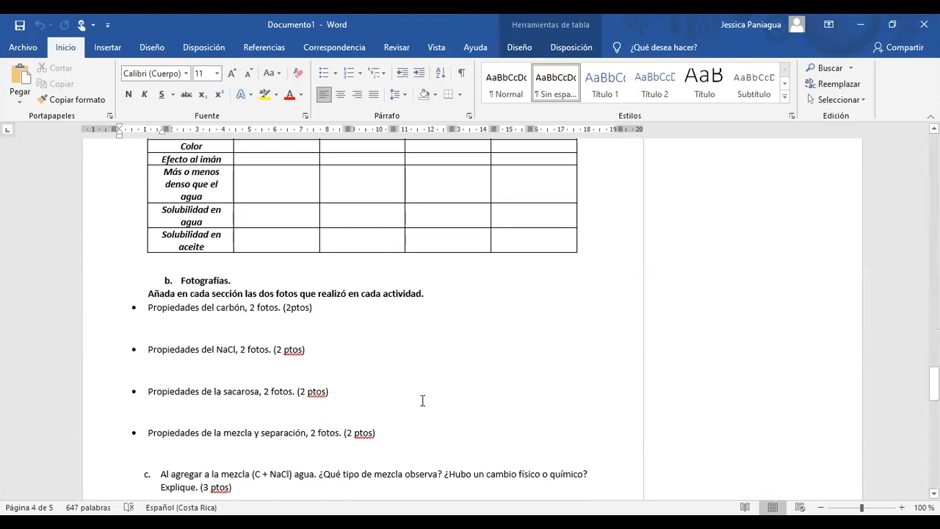
scroll(423, 400, "down", 1)
scroll(422, 400, "down", 2)
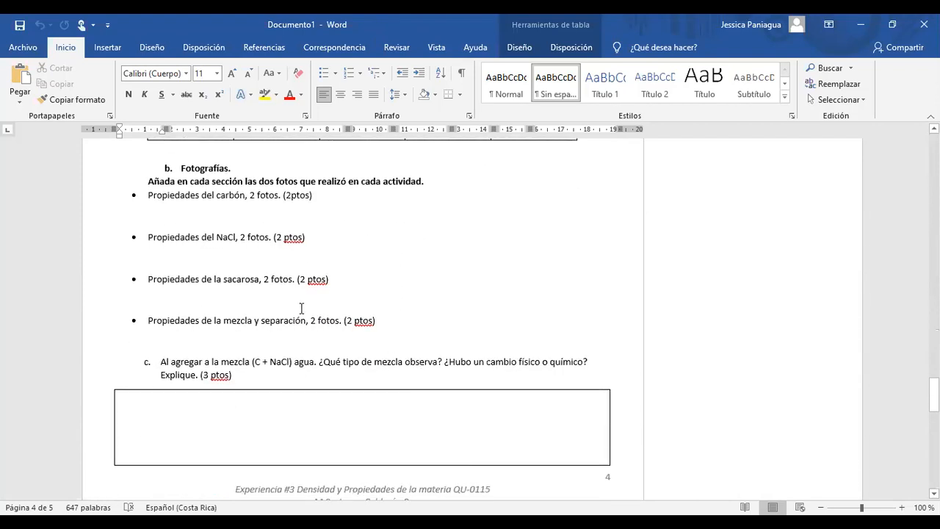
scroll(417, 307, "down", 4)
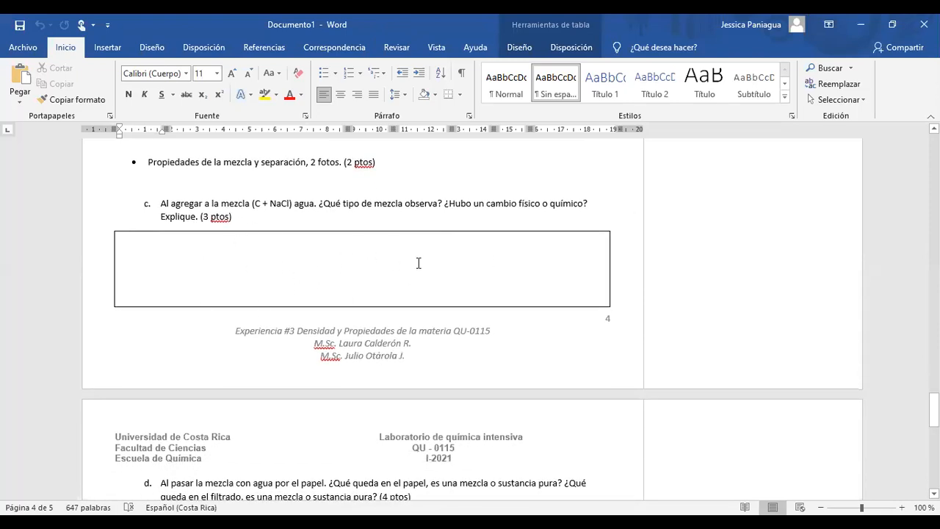
scroll(468, 257, "down", 9)
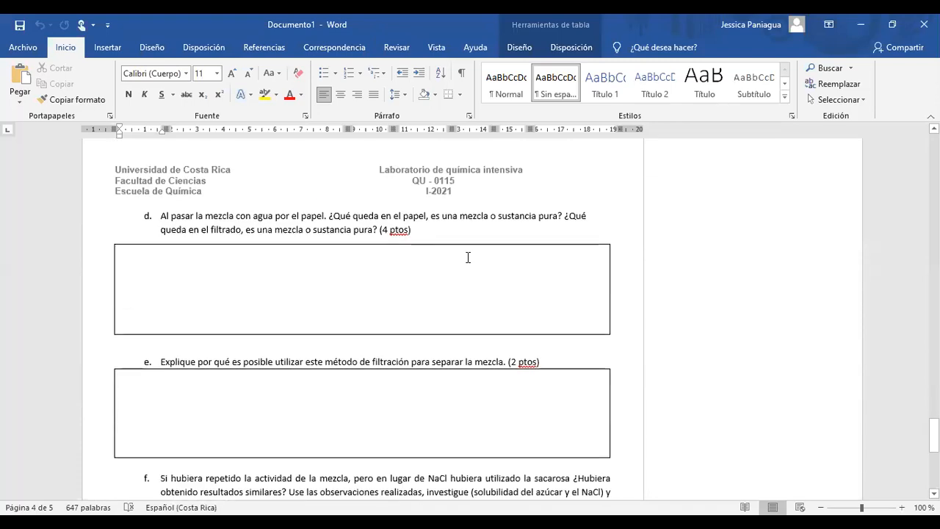
scroll(467, 257, "down", 2)
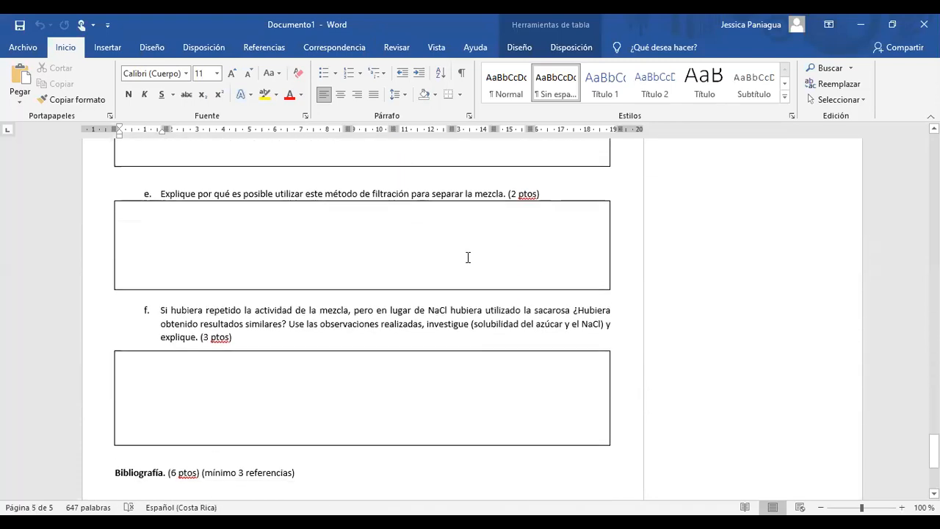
scroll(467, 257, "down", 4)
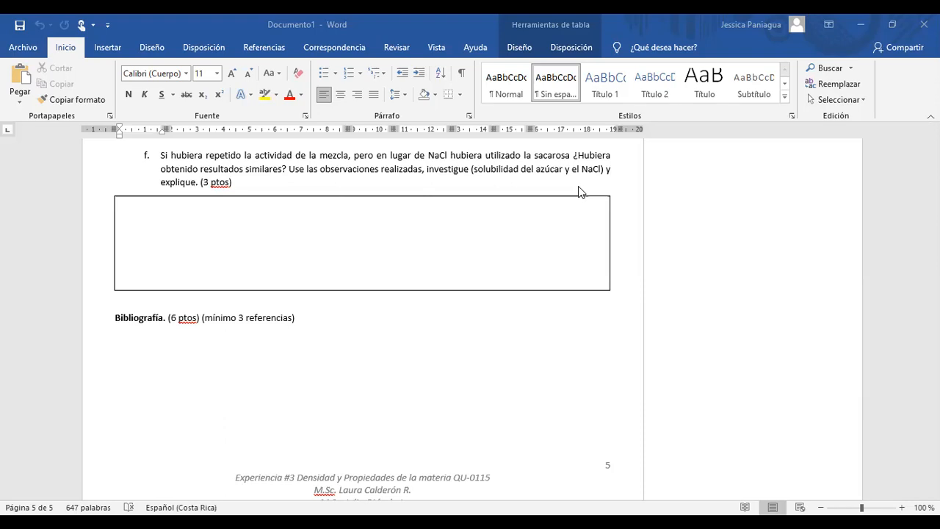
- Go back through the report from the bibliography past Tabla IV to Tabla III
scroll(577, 185, "up", 6)
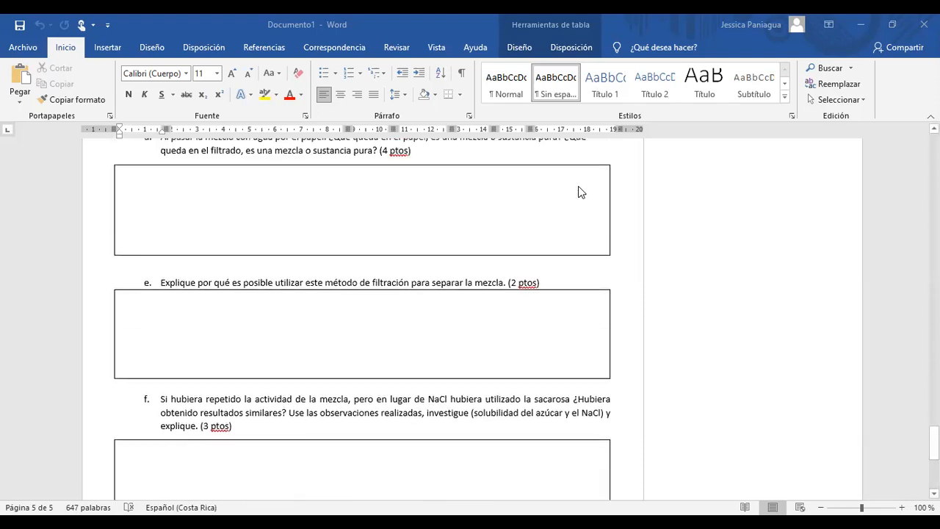
scroll(578, 191, "up", 2)
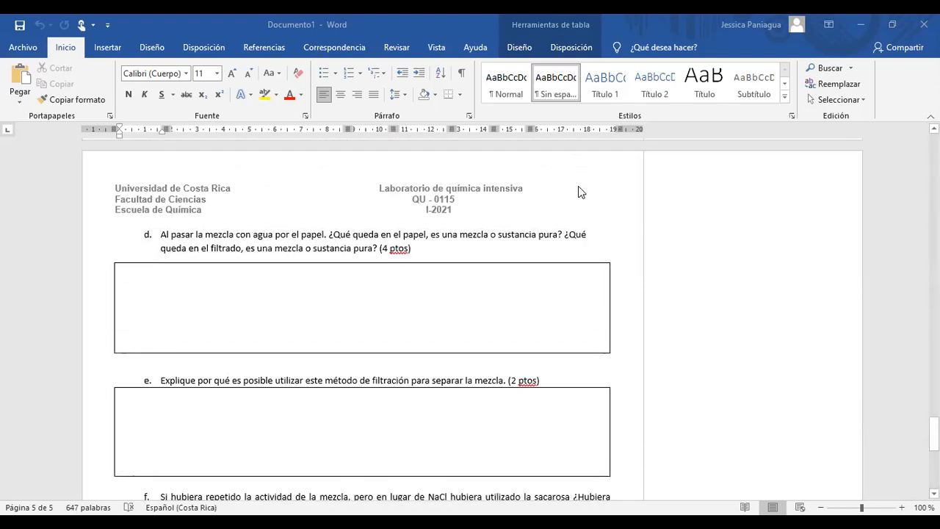
scroll(577, 192, "up", 4)
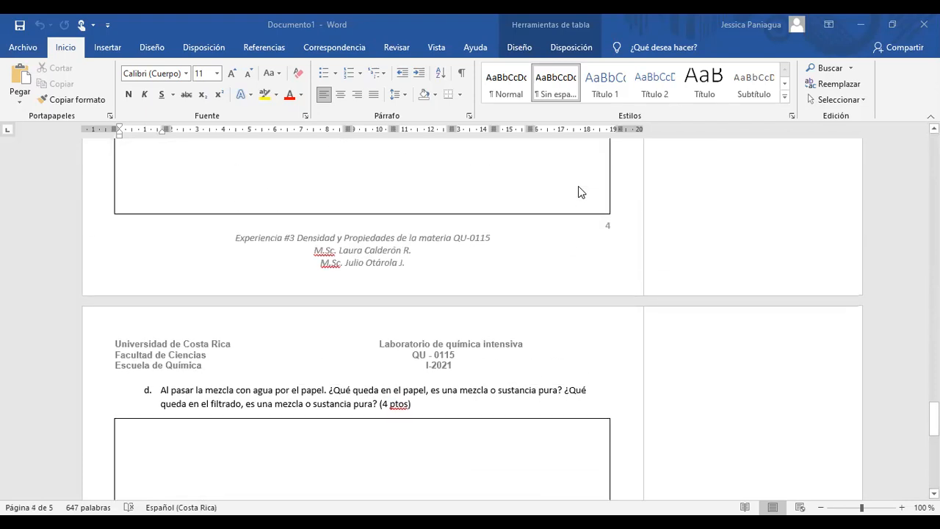
scroll(578, 187, "up", 15)
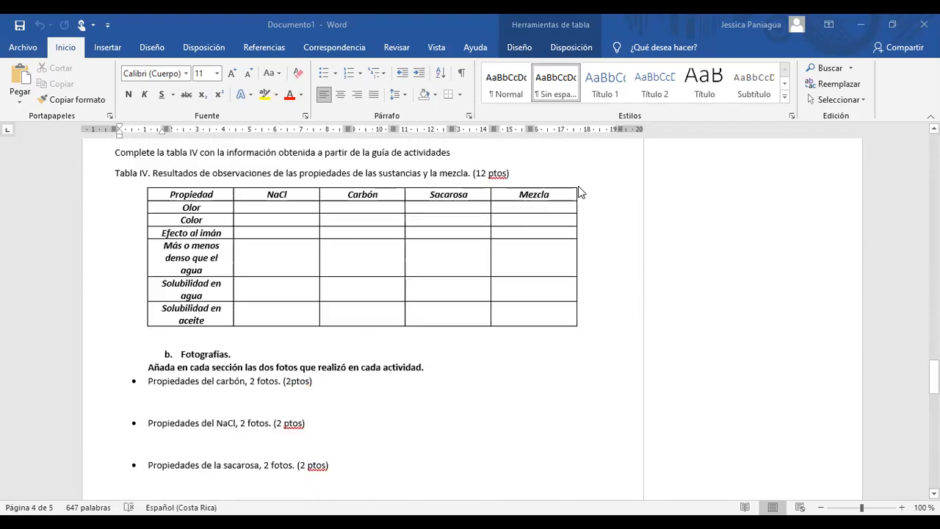
scroll(577, 192, "up", 20)
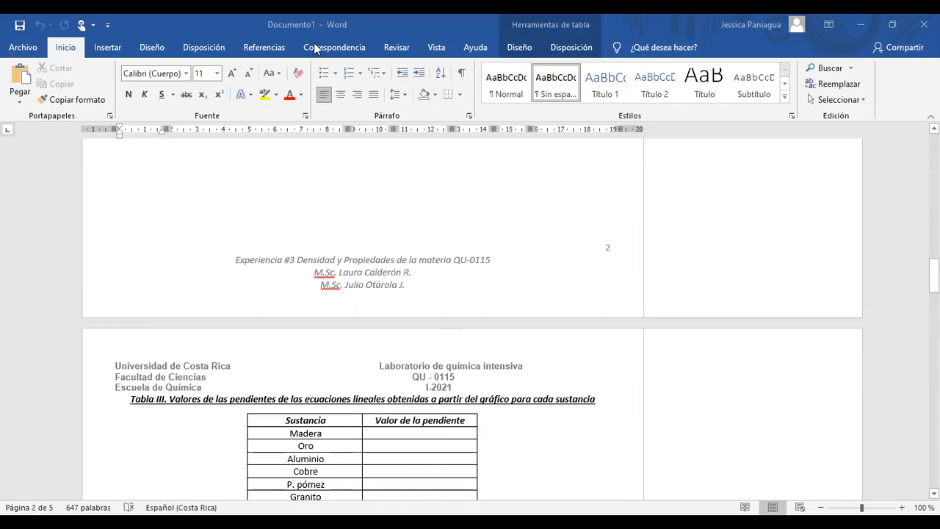
- Switch to the course page in the browser and view the weekly schedule and evaluation table
key("alt+Tab")
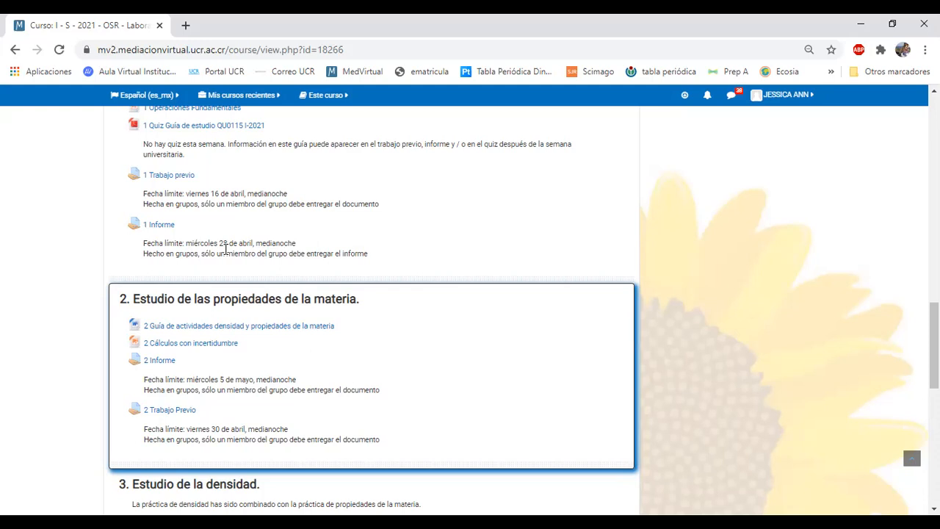
scroll(326, 238, "up", 10)
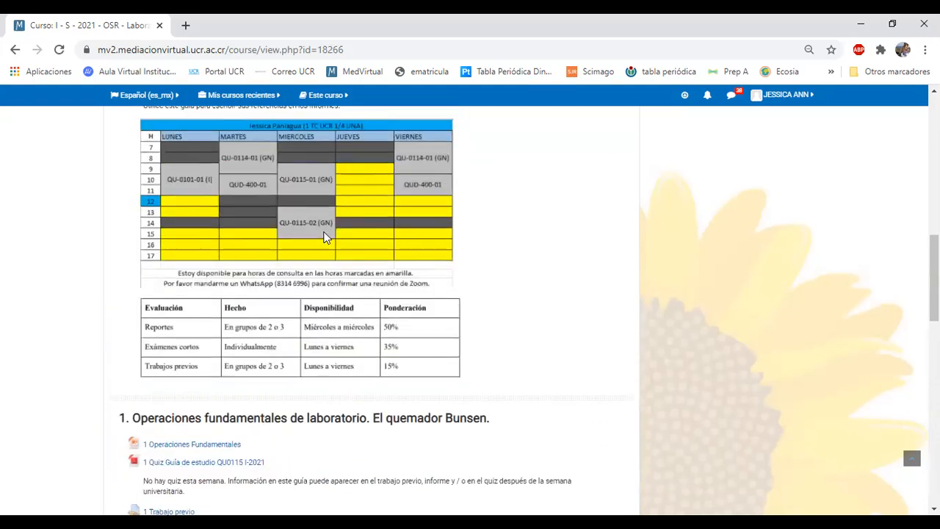
scroll(327, 238, "up", 1)
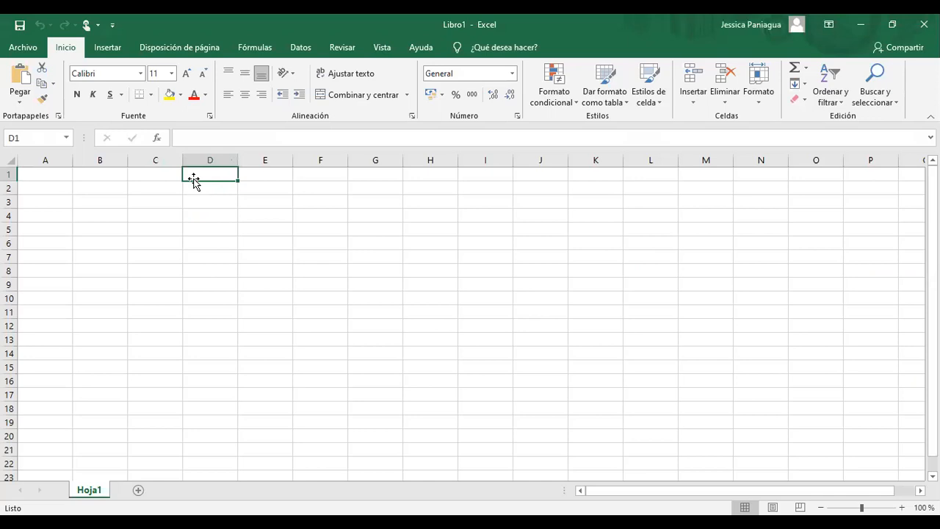
- In the blank Excel workbook, enter the title "Muestras de material A" in A2 and the headings "Masa" and "Volumen" in A3 and B3
left_click(57, 185)
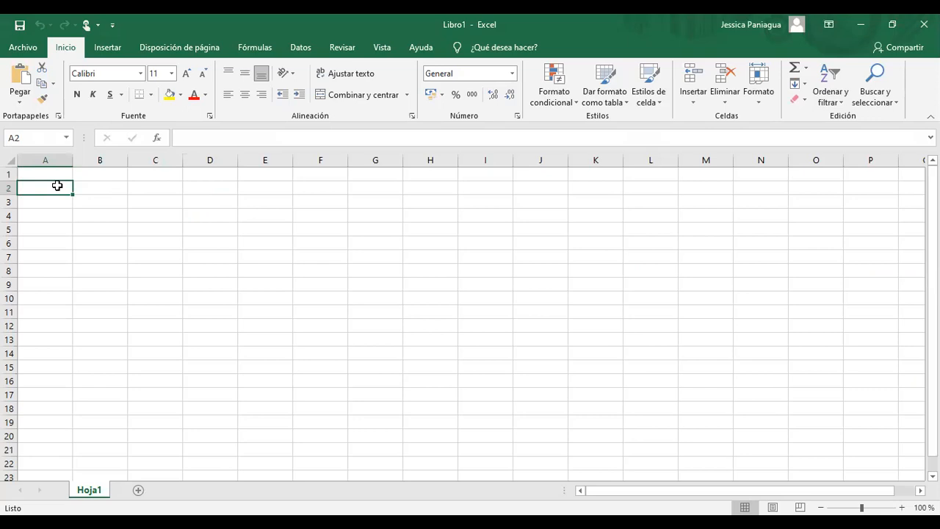
type("Muest")
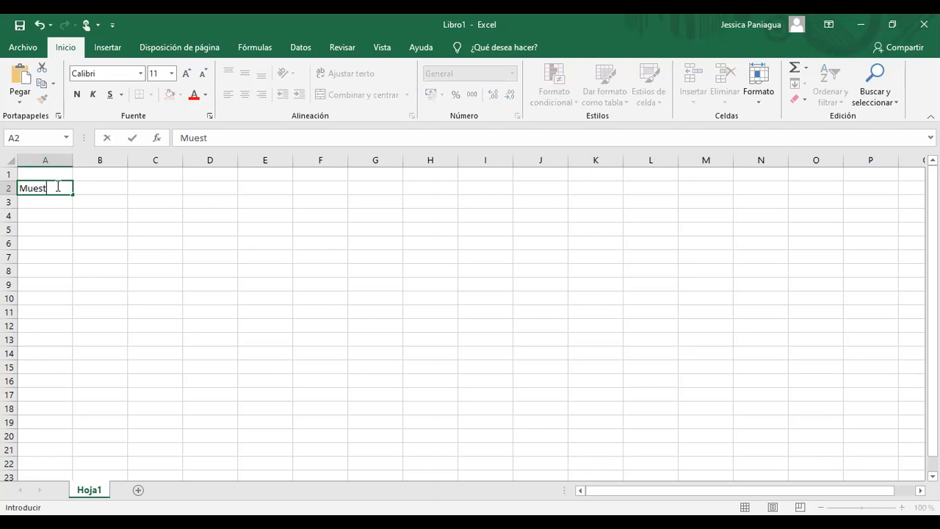
type("ras de material")
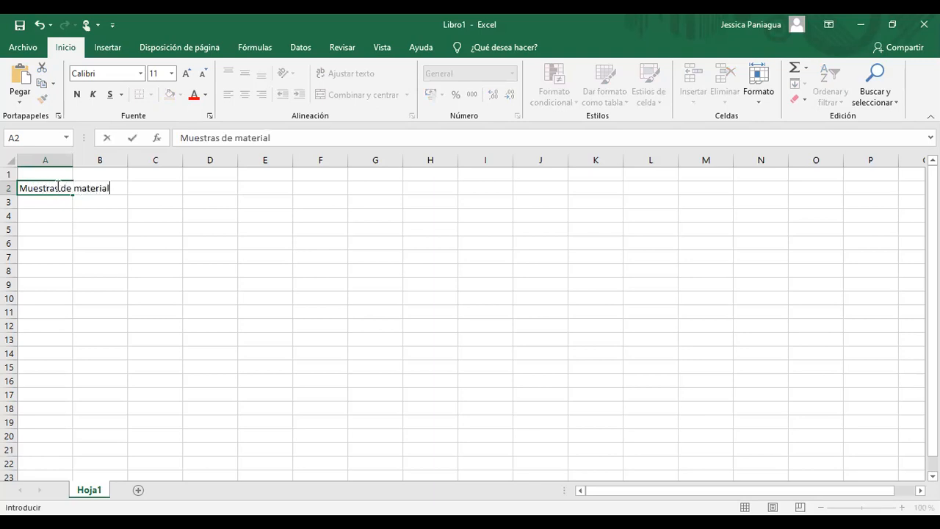
type(" A")
key("Return")
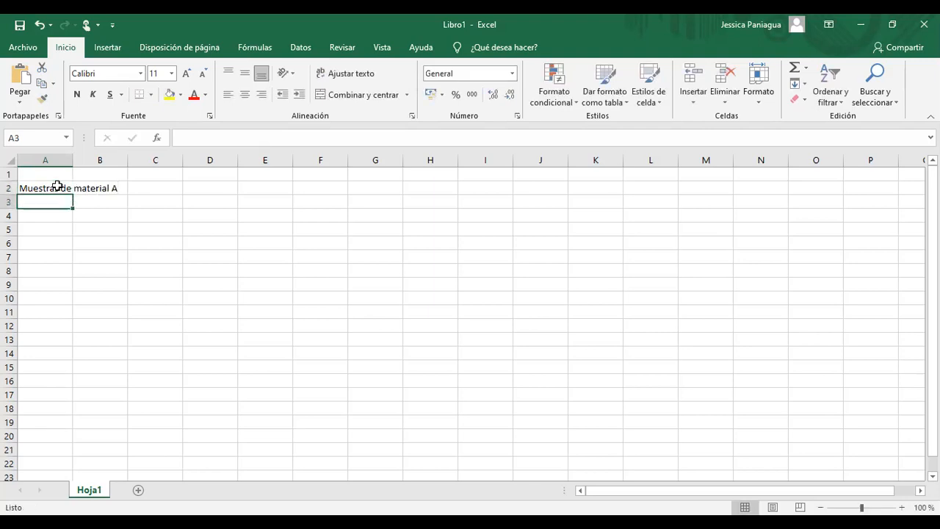
type("Masa")
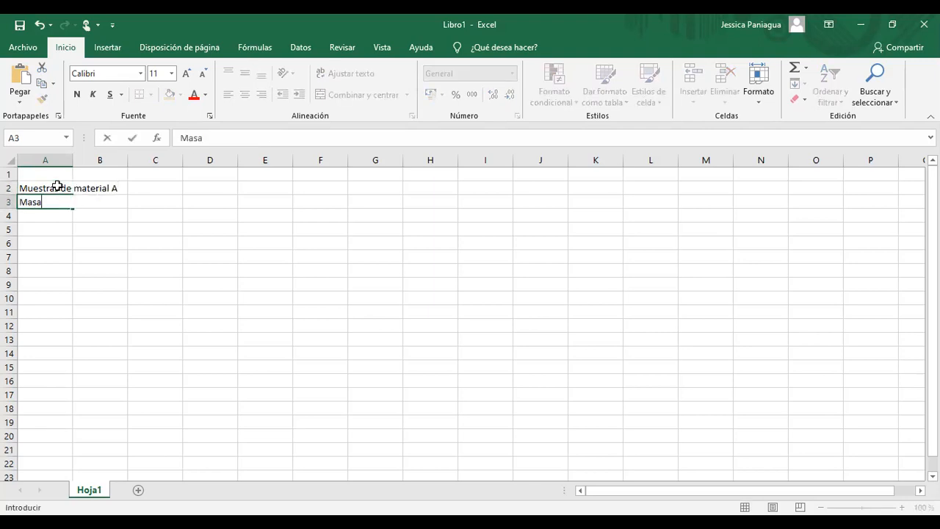
key("Tab")
type("Volumen")
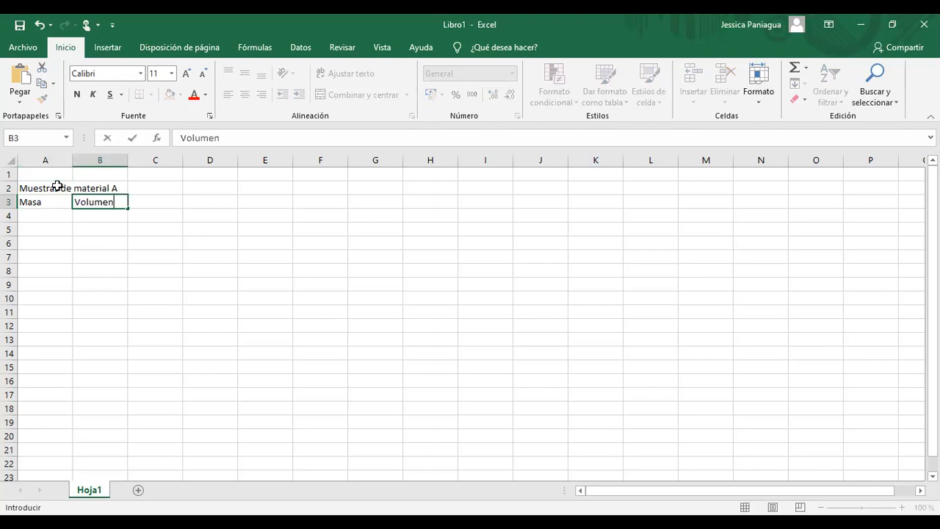
key("Return")
- Add the units to the headings as "Masa (g)" and "Volumen (mL)", and fit column B to its heading
left_click(58, 202)
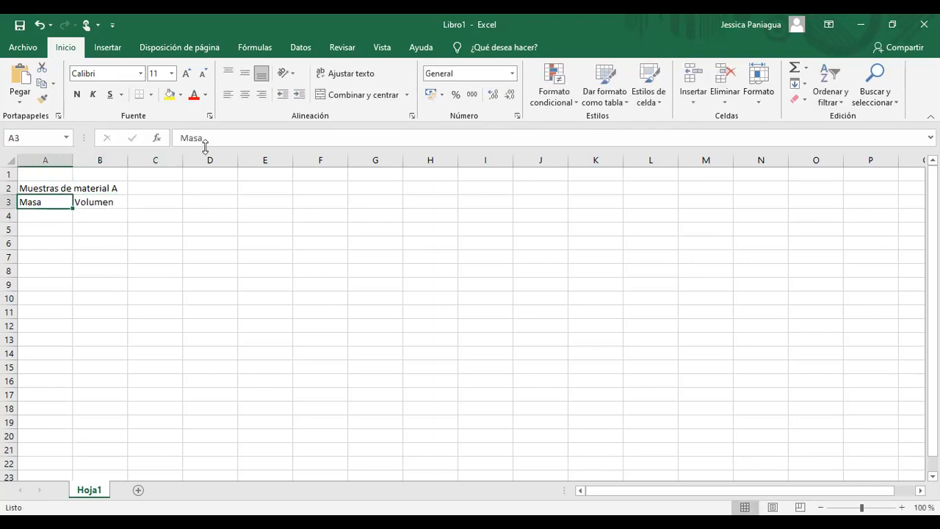
left_click(227, 143)
type("(g)")
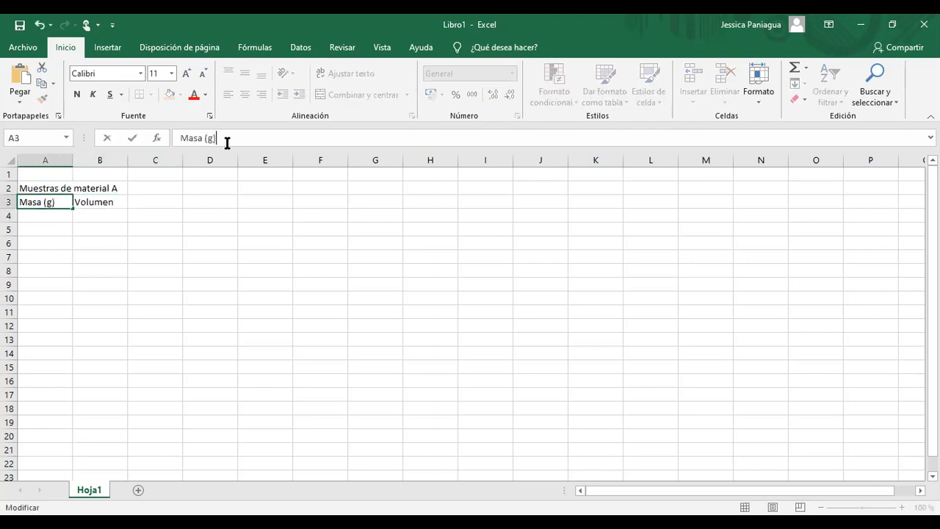
key("Return")
left_click(99, 199)
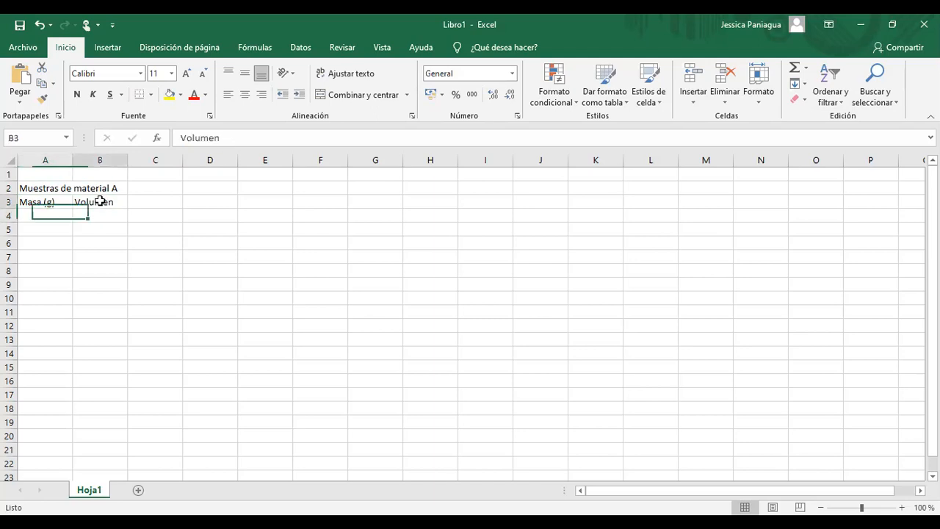
left_click(249, 140)
type("(mL)")
key("Return")
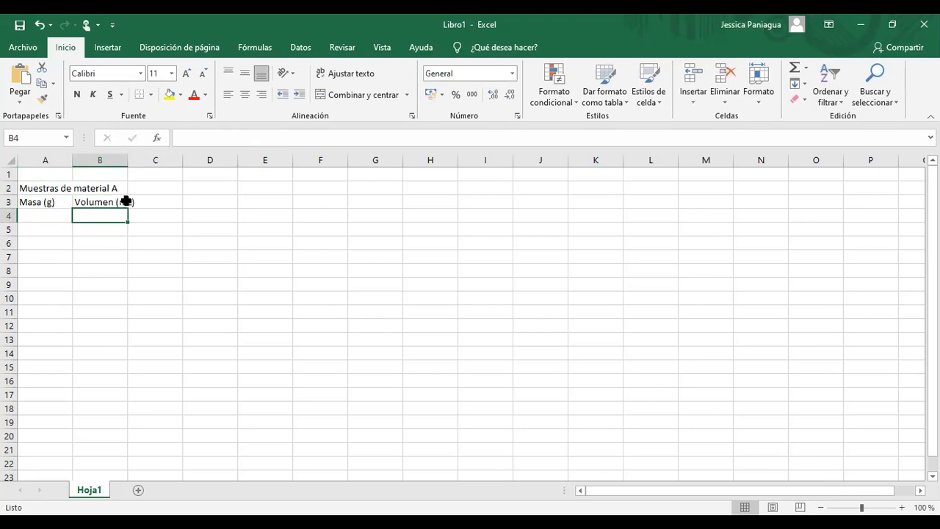
double_click(128, 160)
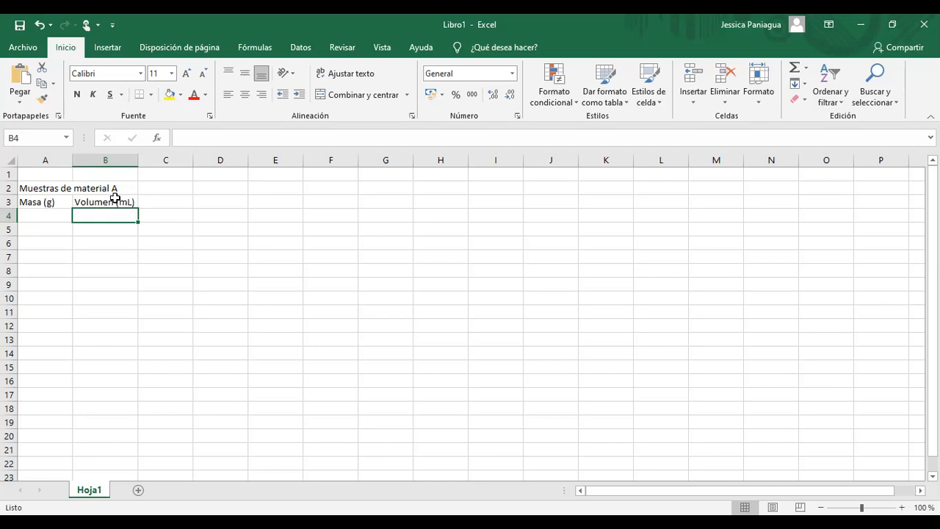
- Enter the first sample's mass 5,01 in A4 and its volume 10,00 in B4
left_click(60, 214)
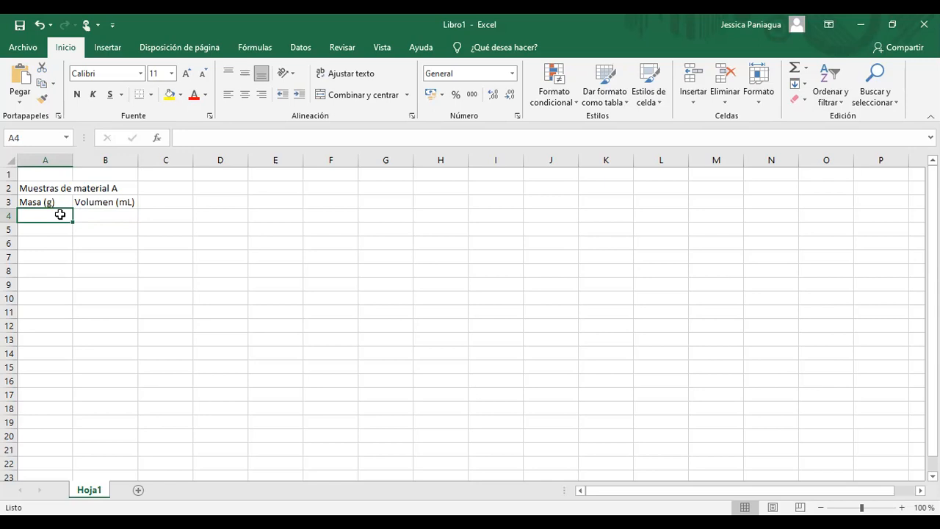
type("5,01")
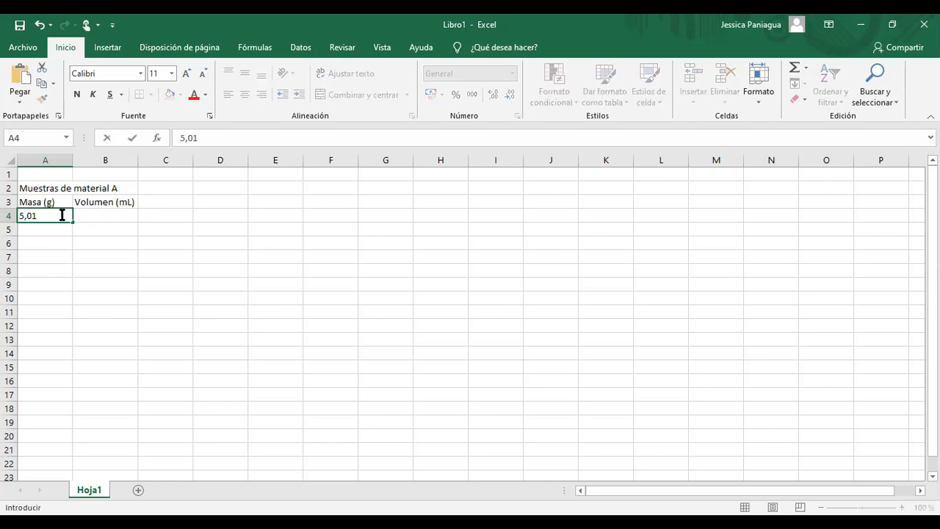
key("Tab")
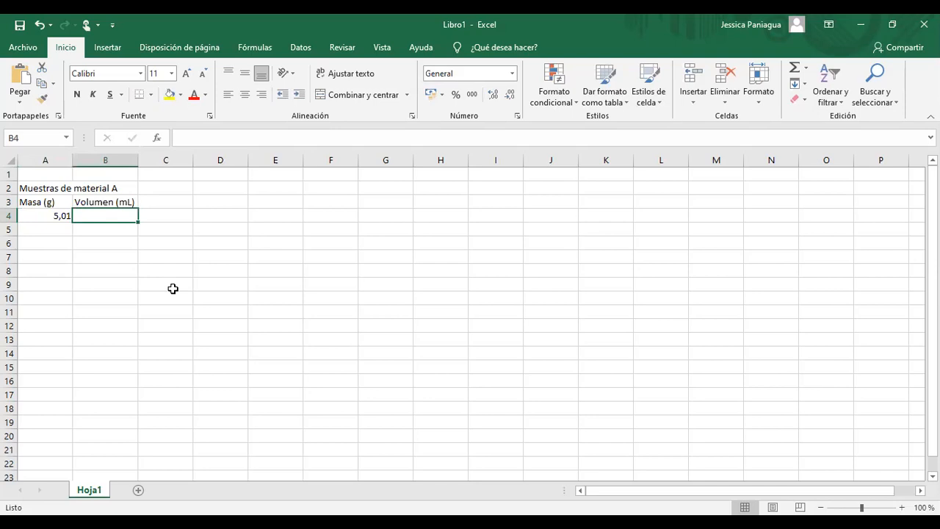
type("10,00")
key("Return")
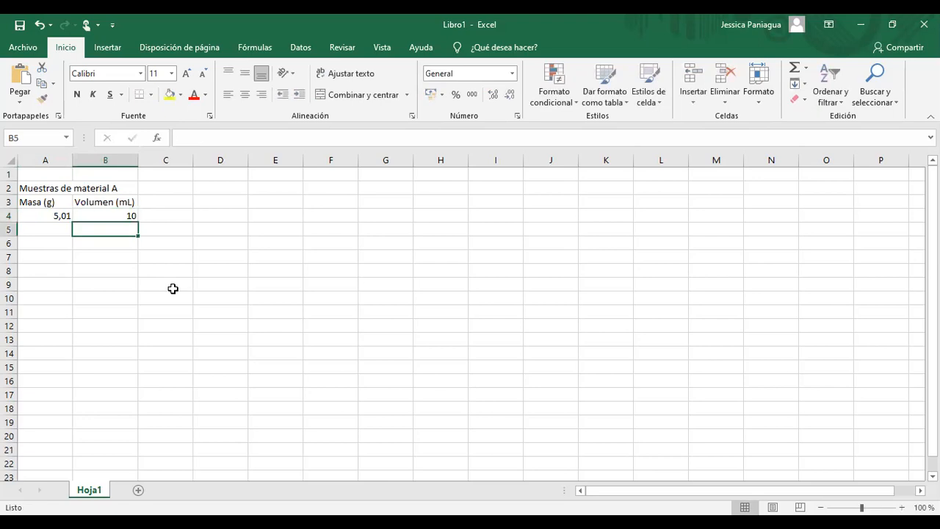
- Format the volume in B4 to show two decimal places
key("Up")
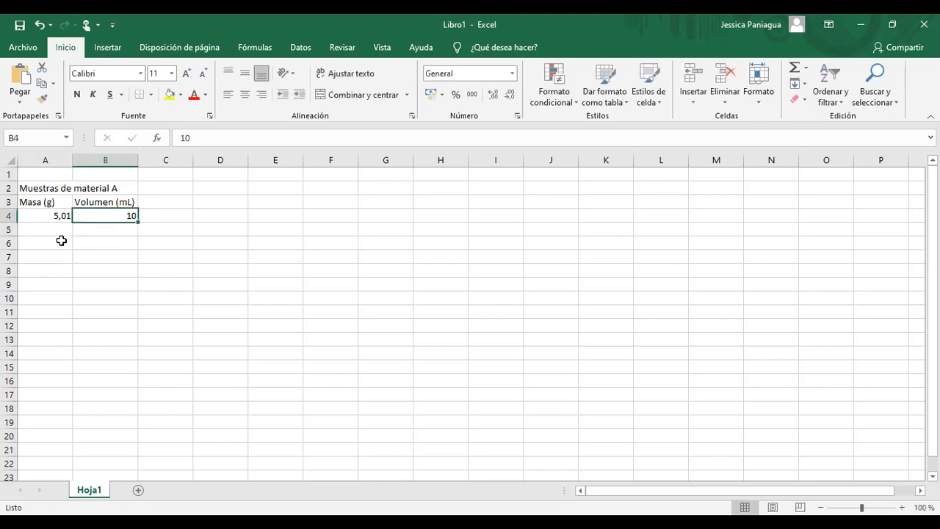
left_click(493, 95)
left_click(493, 95)
left_click(493, 96)
left_click(492, 95)
left_click(509, 95)
left_click(509, 95)
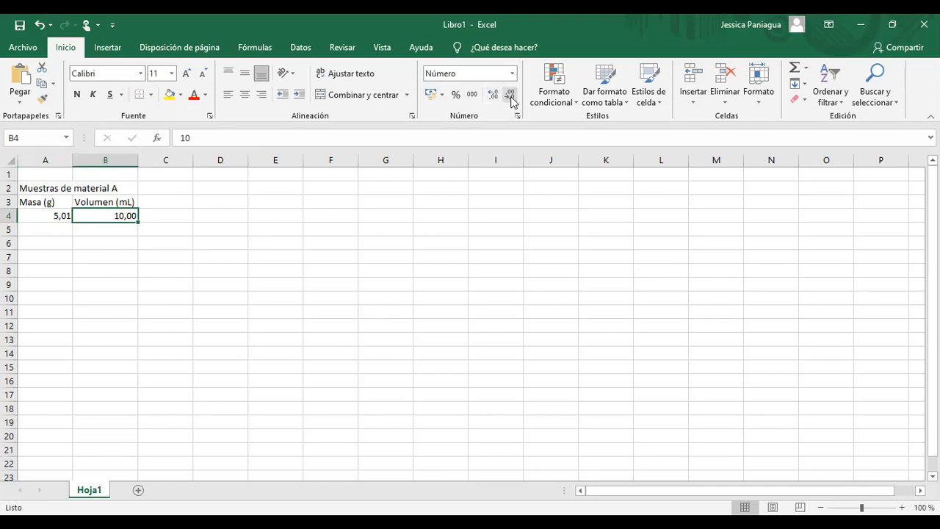
- Add three extra decimal places to the volume in B4, and reduce it back to two
left_click(494, 95)
left_click(494, 95)
left_click(494, 96)
left_click(510, 95)
left_click(510, 95)
left_click(509, 96)
- Enter the second sample's mass 9,99 in A5 and its volume 19,95 in B5
left_click(57, 229)
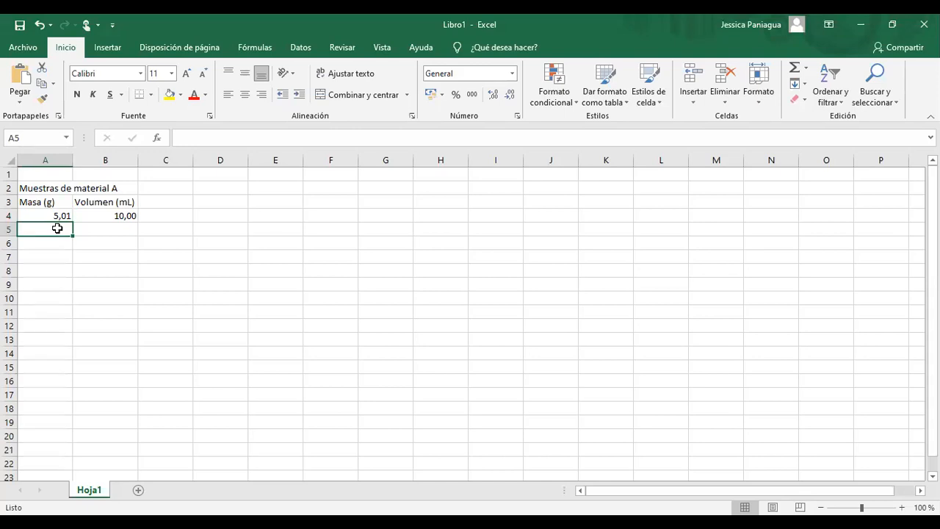
type("10")
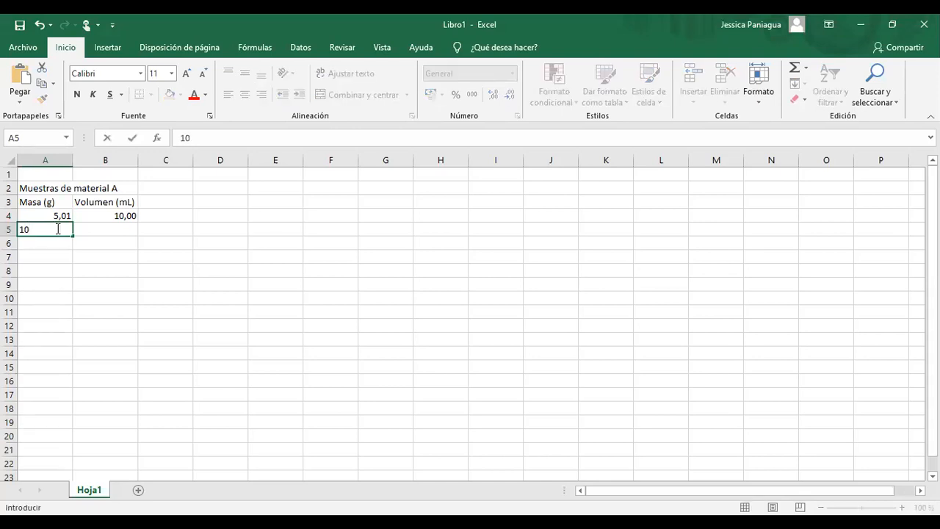
key("BackSpace")
key("BackSpace")
type("9,99")
key("Tab")
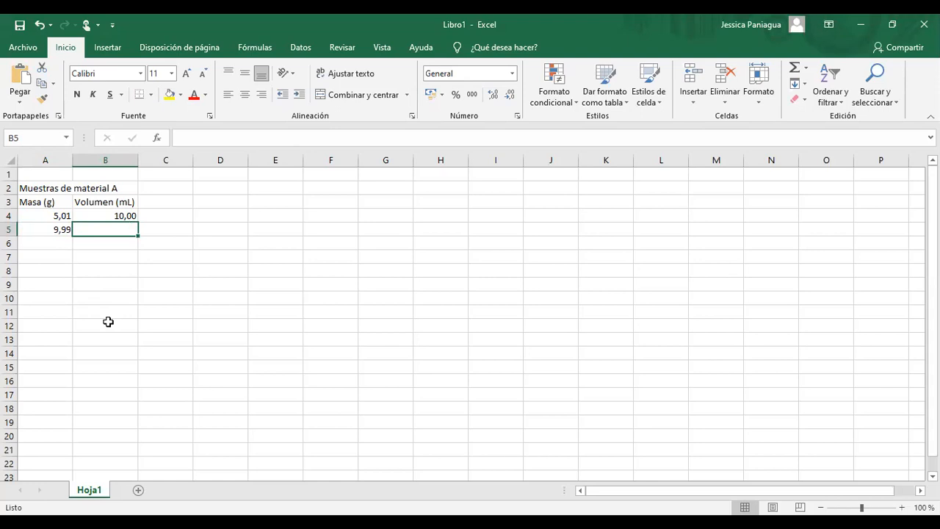
type("19,")
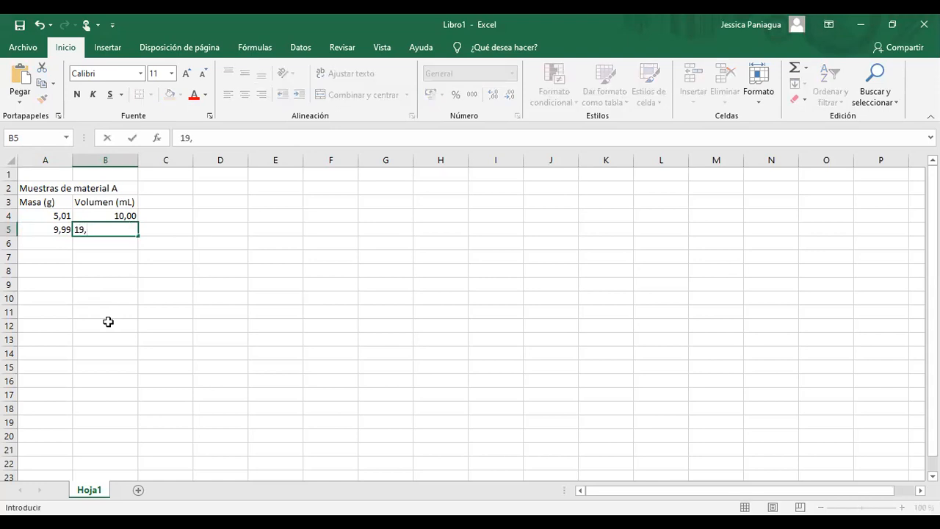
type("95")
key("Return")
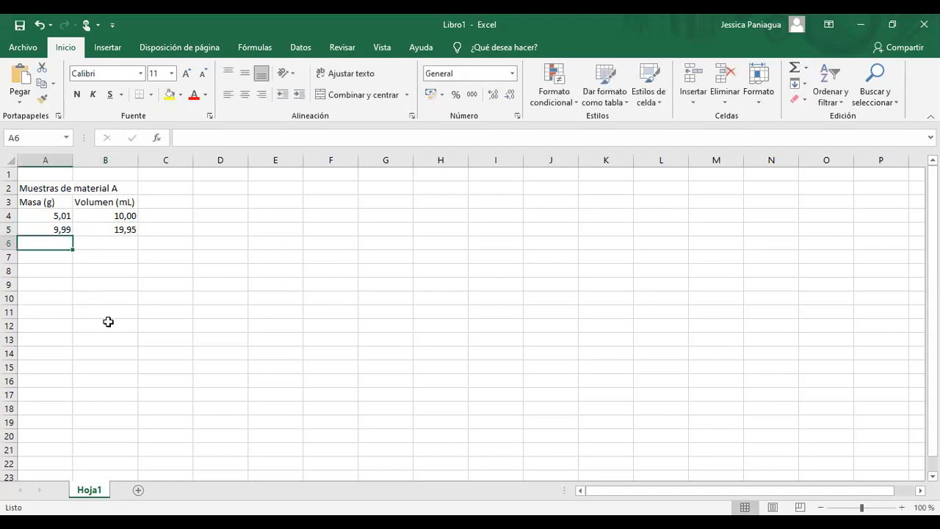
- Enter the third sample's mass 15,02 in A6 and its volume 30,30 in B6
type("15,02")
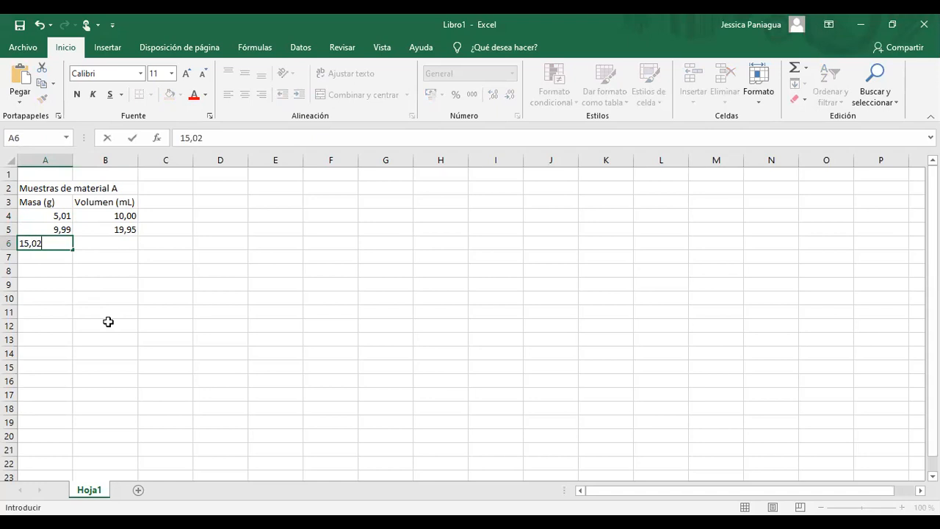
key("Tab")
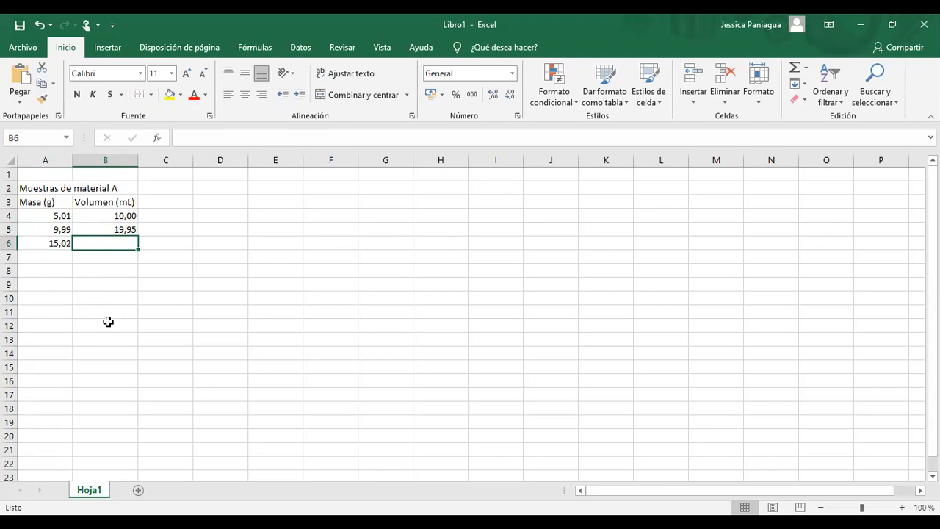
type("30,30")
key("Return")
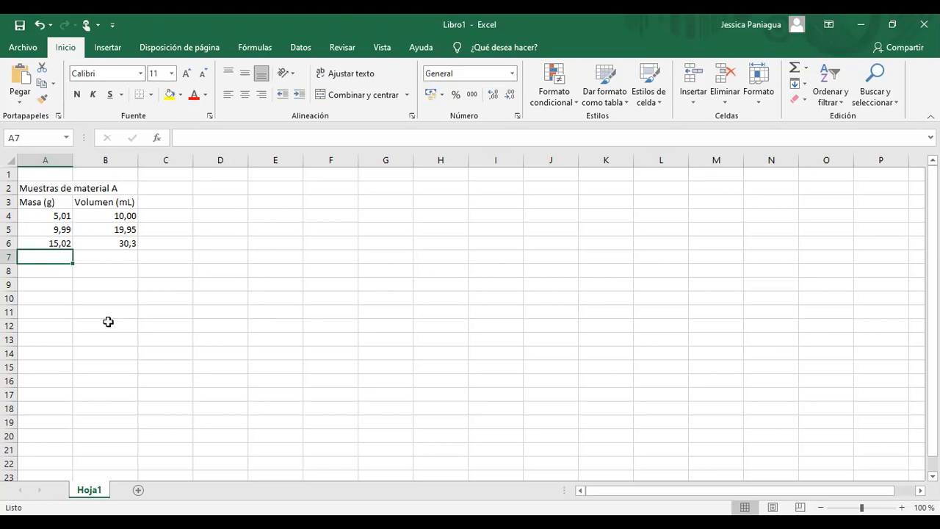
- Enter the fourth sample's mass 20,23 in A7 and its volume 40,55 in B7
type("20,")
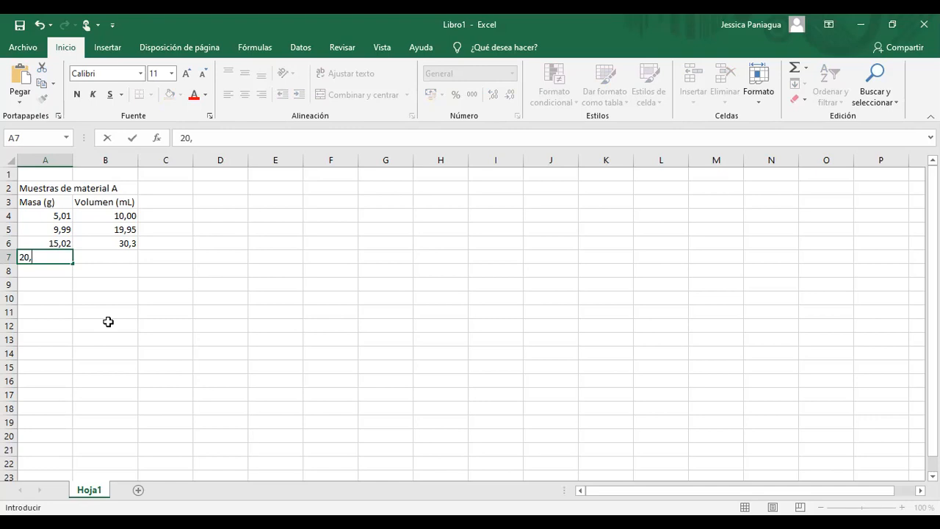
type("23")
key("Tab")
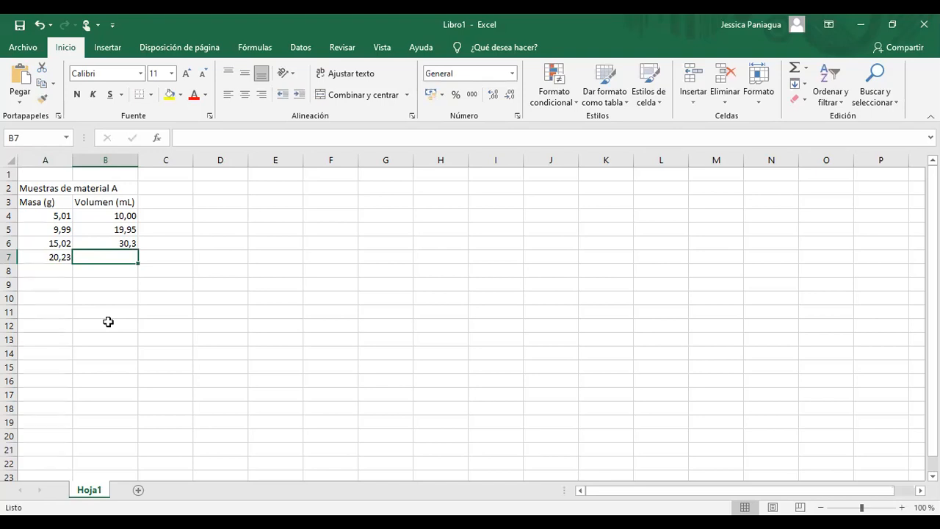
type("40")
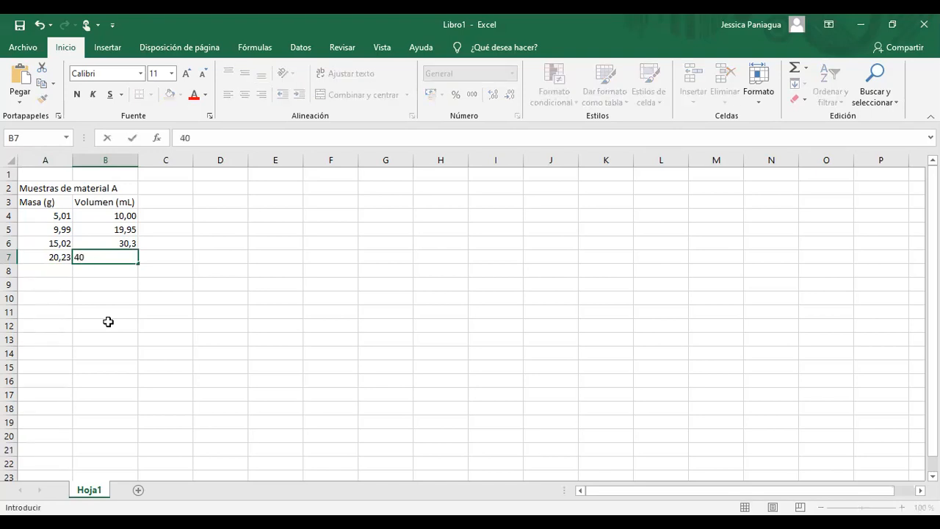
type(",55")
key("Return")
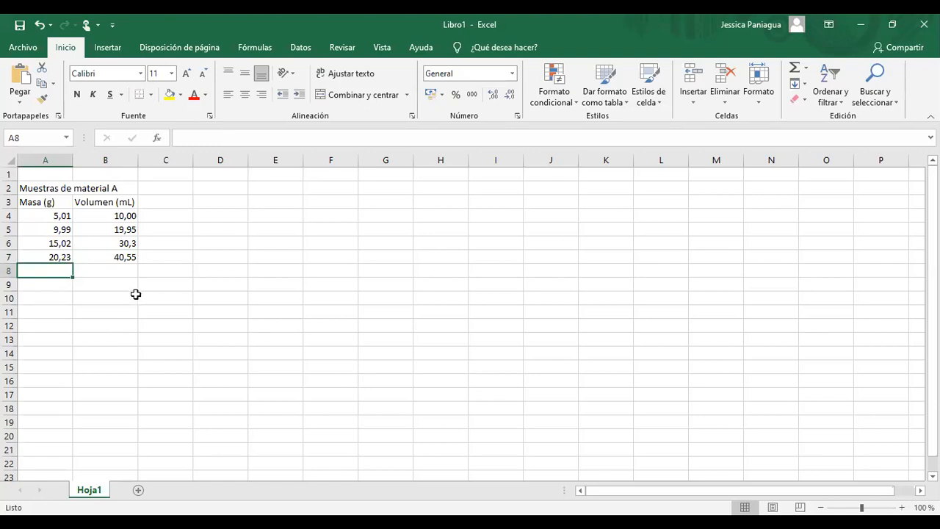
- Format the third sample's volume in B6 to show two decimal places
left_click(124, 243)
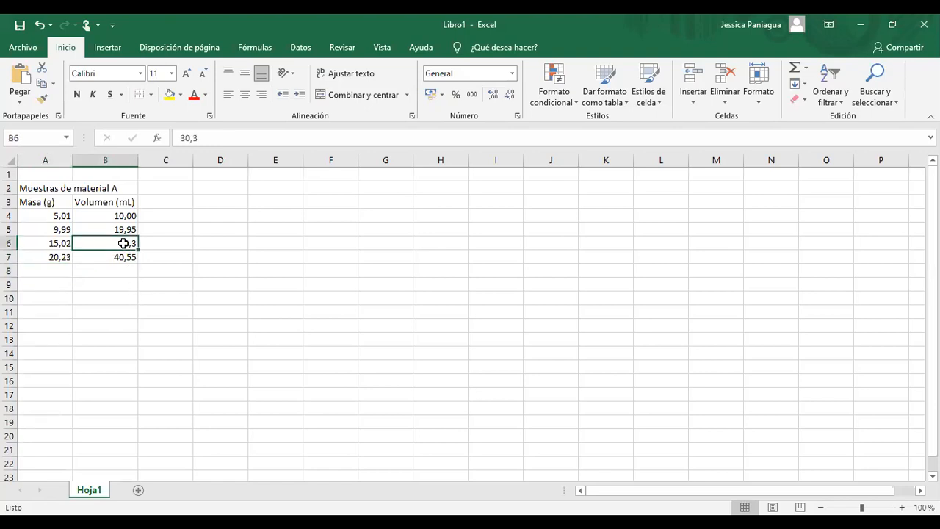
left_click(506, 96)
left_click(492, 96)
left_click(492, 96)
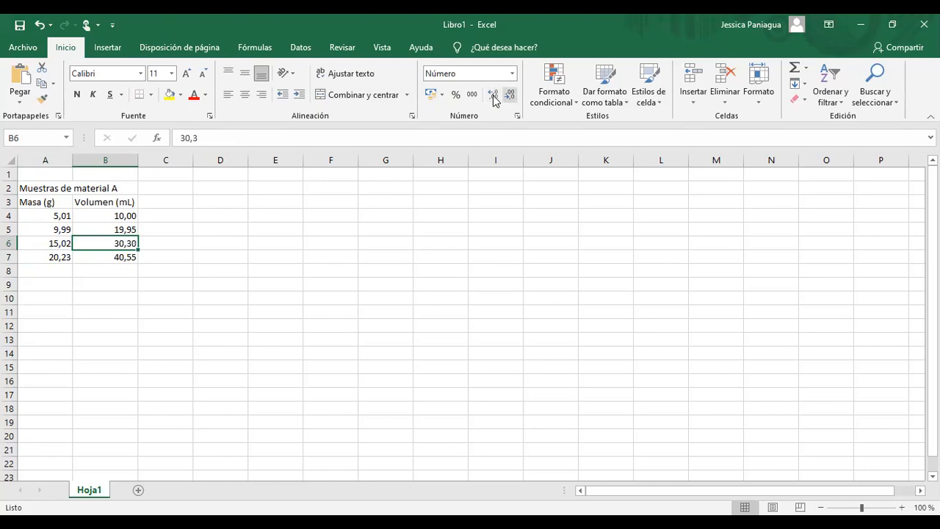
- Increase the decimals of all mass and volume values in A4:B7 to five places, and reduce them back to two
left_click_drag(58, 216, 117, 251)
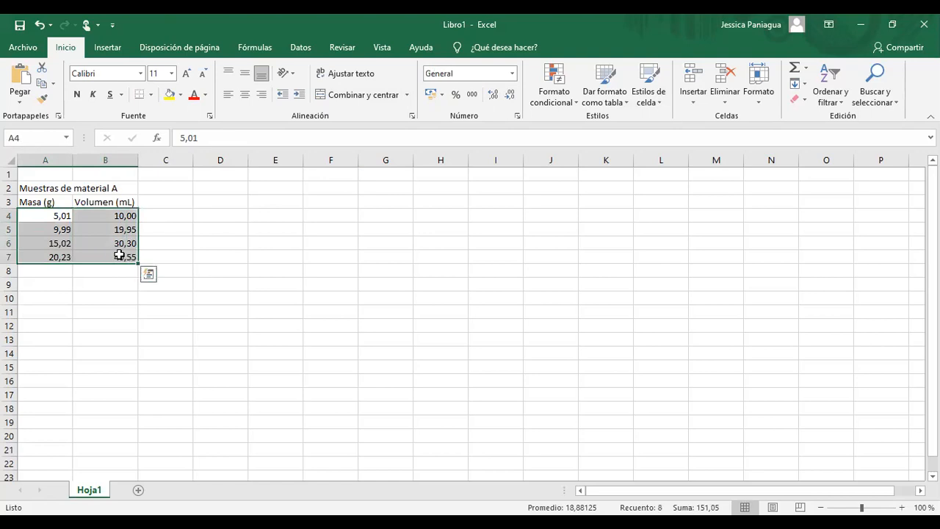
left_click(495, 94)
left_click(495, 94)
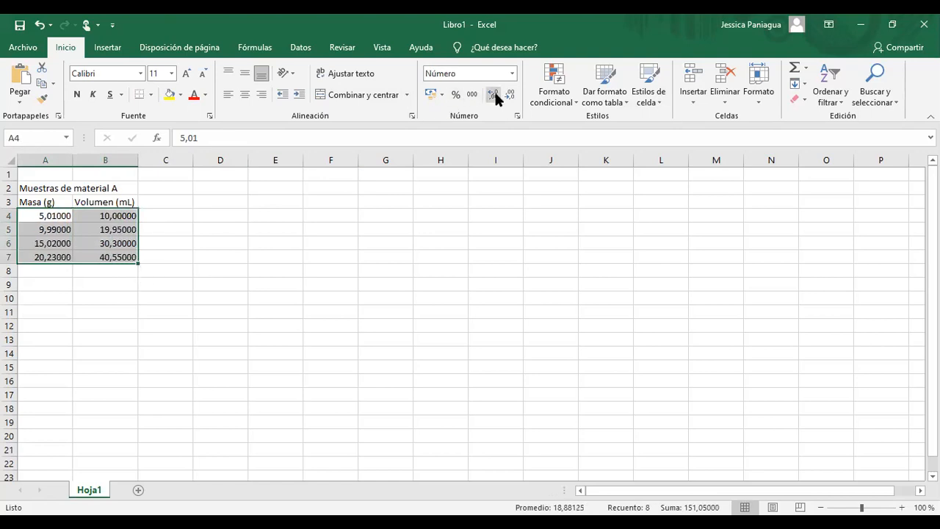
left_click(511, 95)
left_click(510, 95)
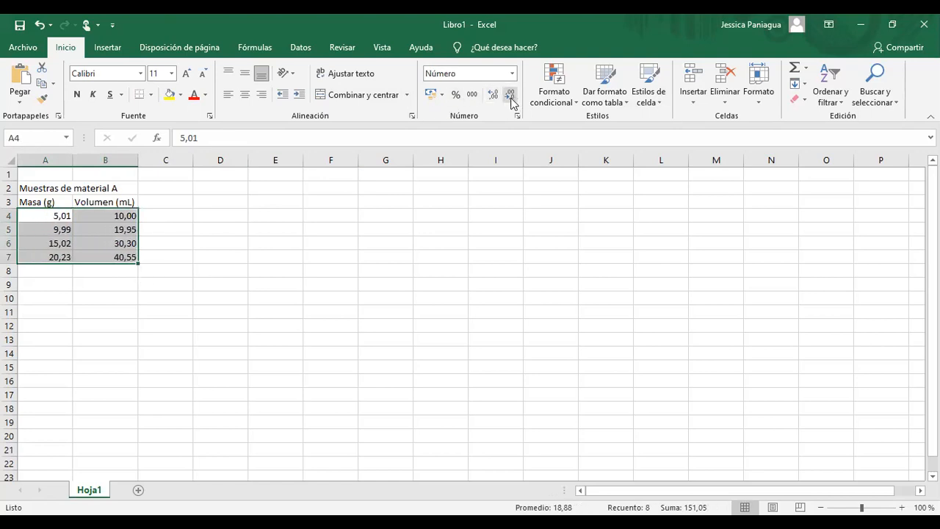
left_click(221, 331)
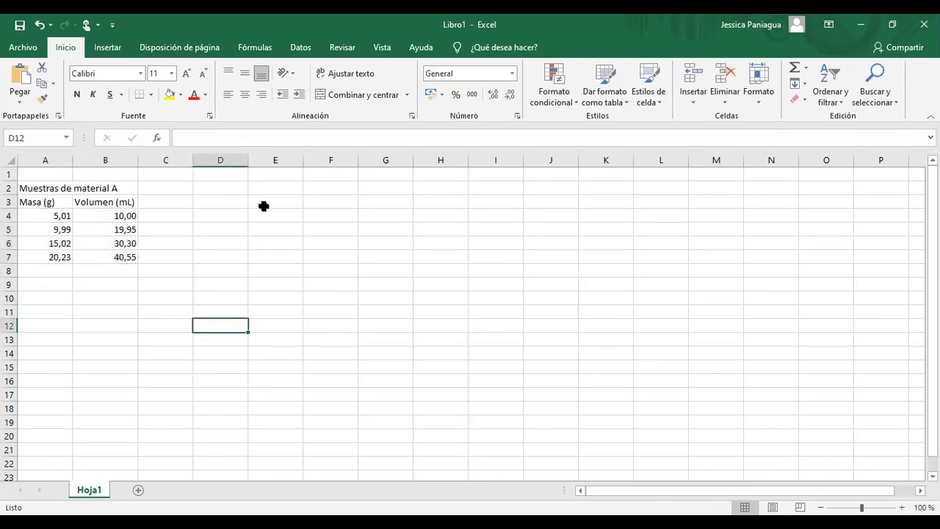
- Insert a markers-only scatter chart from the mass and volume values in A4:B7
left_click_drag(69, 213, 103, 256)
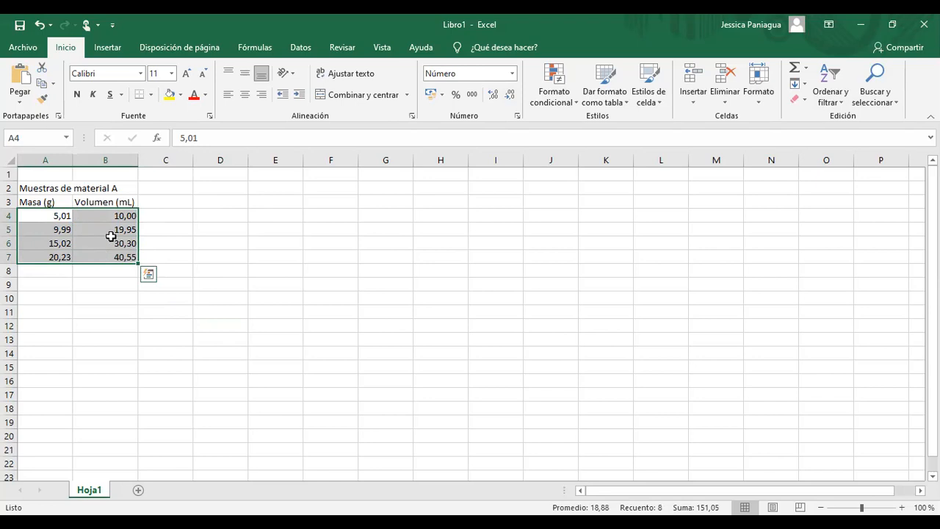
left_click(102, 47)
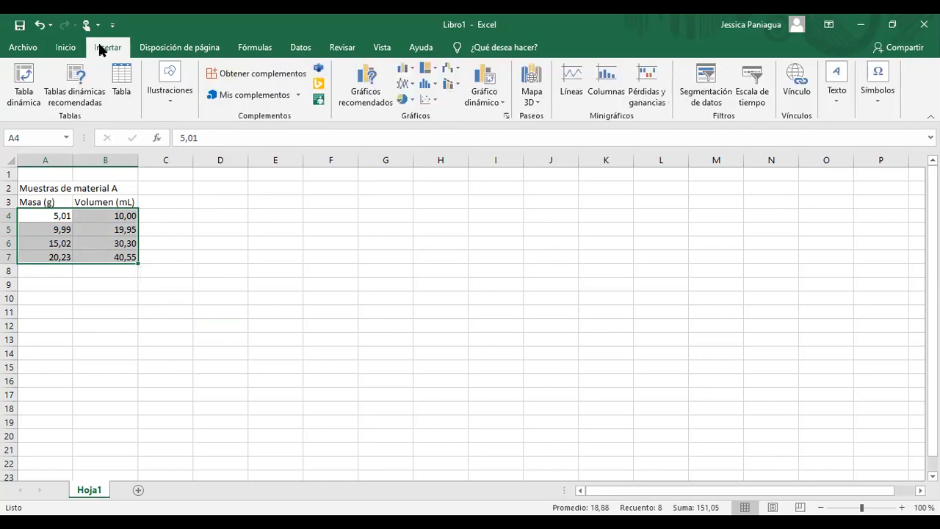
left_click(433, 102)
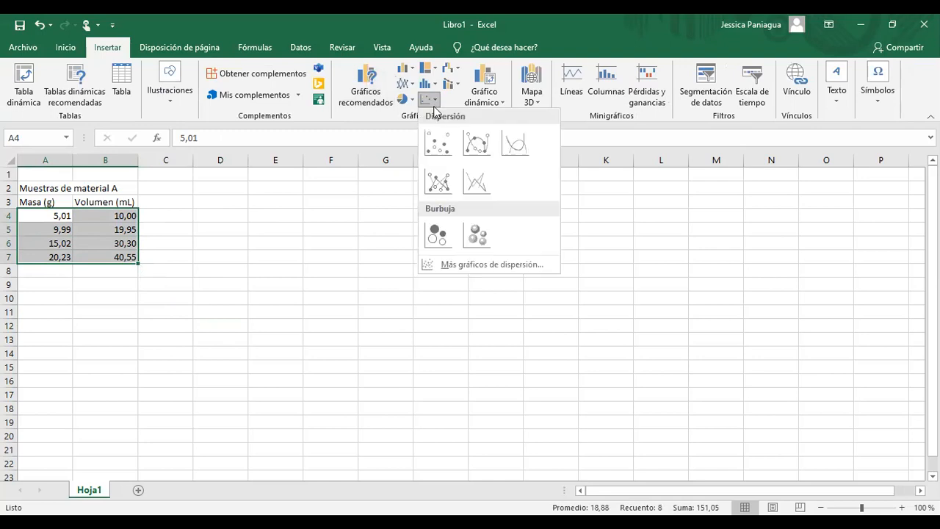
left_click(443, 147)
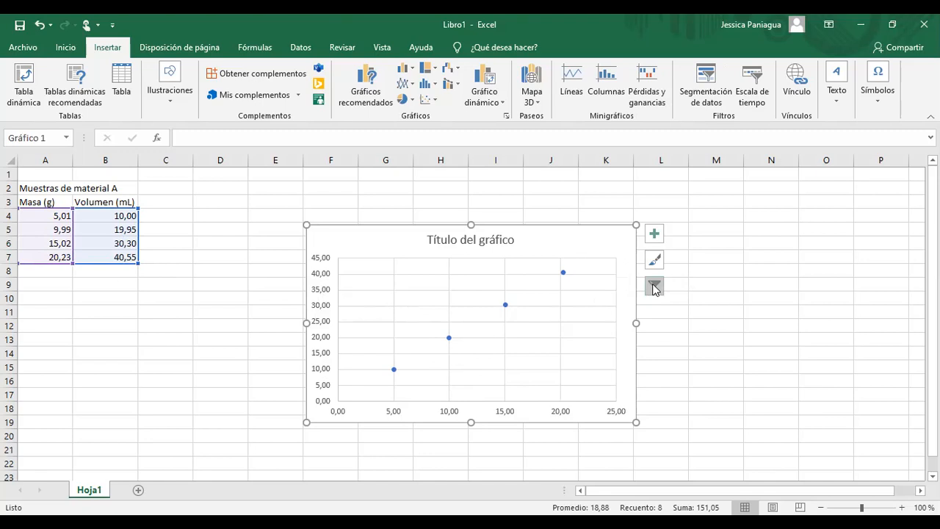
- Open the scatter chart's data source settings and remove Series1
left_click(653, 287)
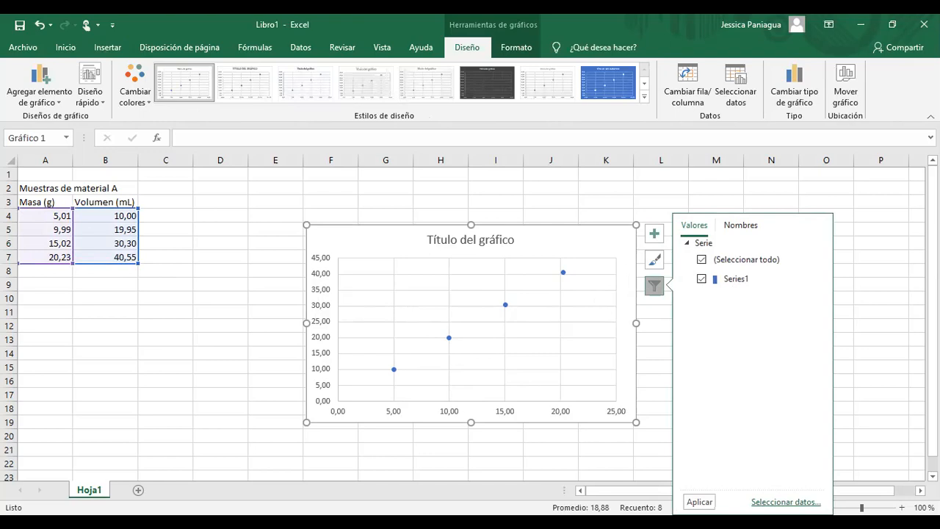
left_click(785, 501)
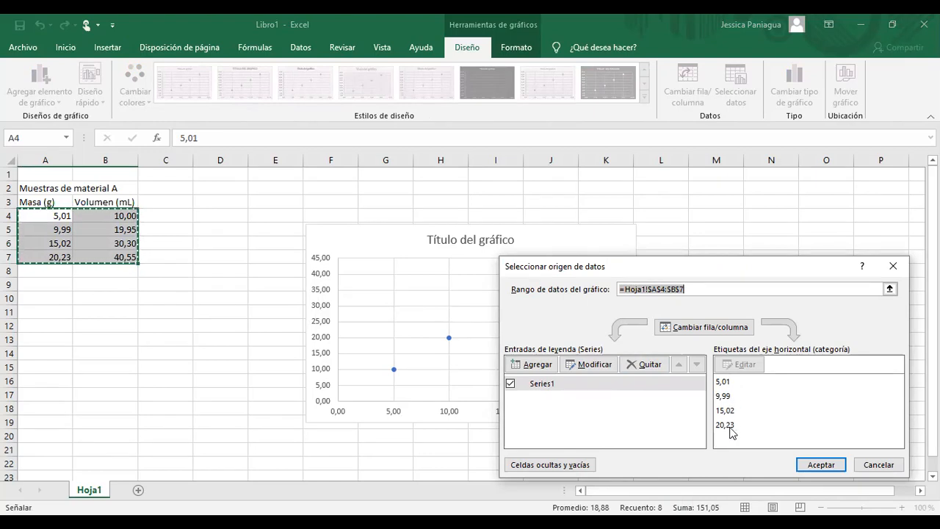
left_click(645, 364)
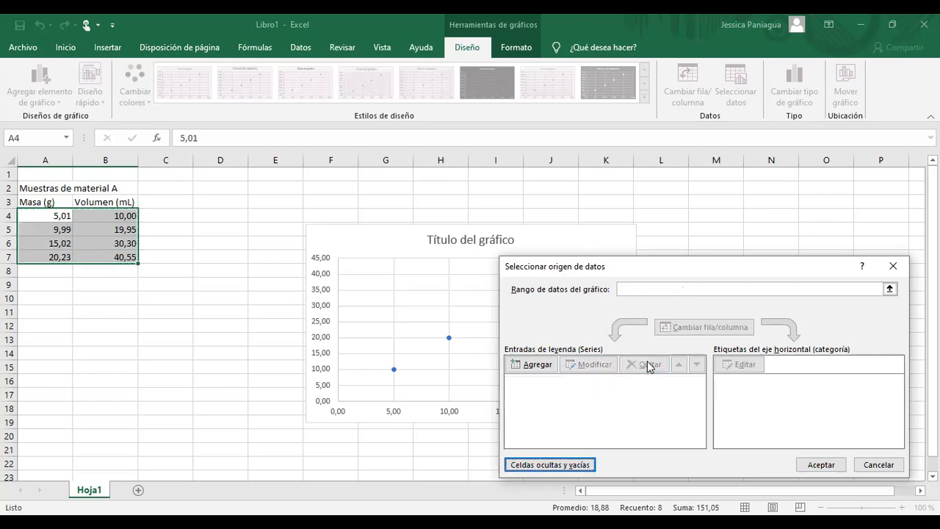
- Add a new chart series named "Muestra A" with the volumes in B4:B7 as its X values
left_click(533, 365)
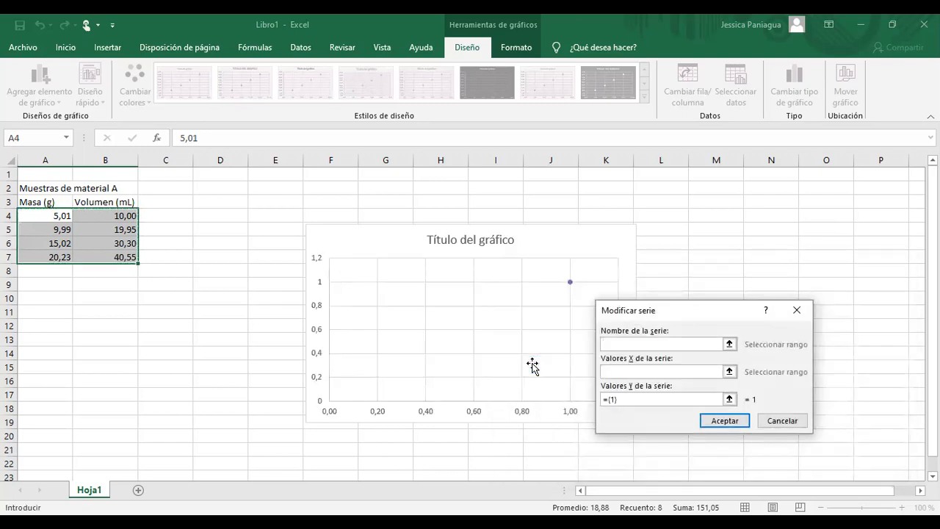
type("Muestra A")
left_click(623, 371)
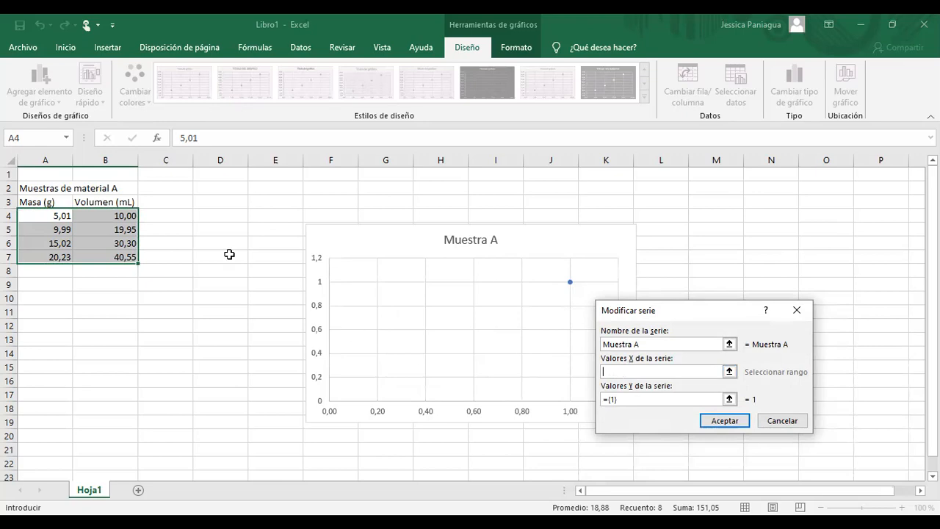
left_click(117, 218)
left_click_drag(117, 218, 119, 257)
- Set the Muestra A series' Y values to the masses in A4:A7, and accept the new data source
left_click(632, 398)
key("BackSpace")
key("BackSpace")
key("BackSpace")
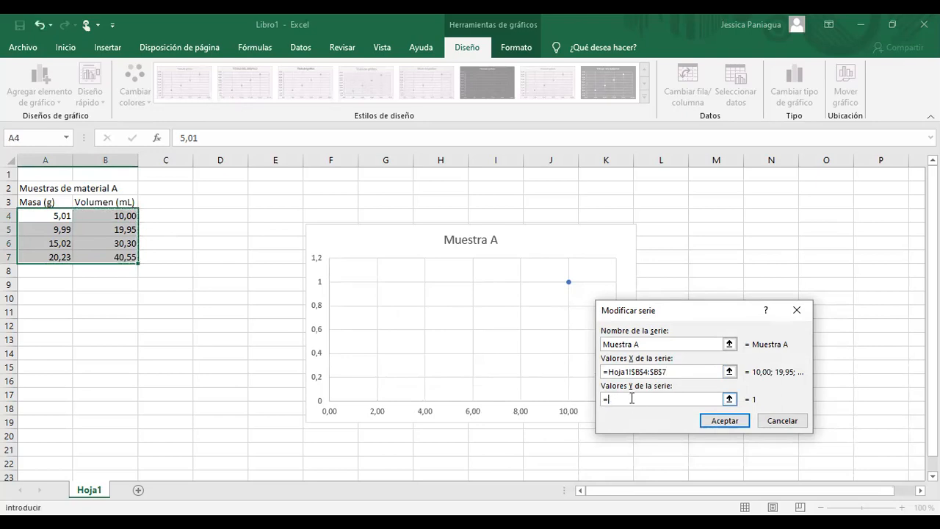
left_click(51, 215)
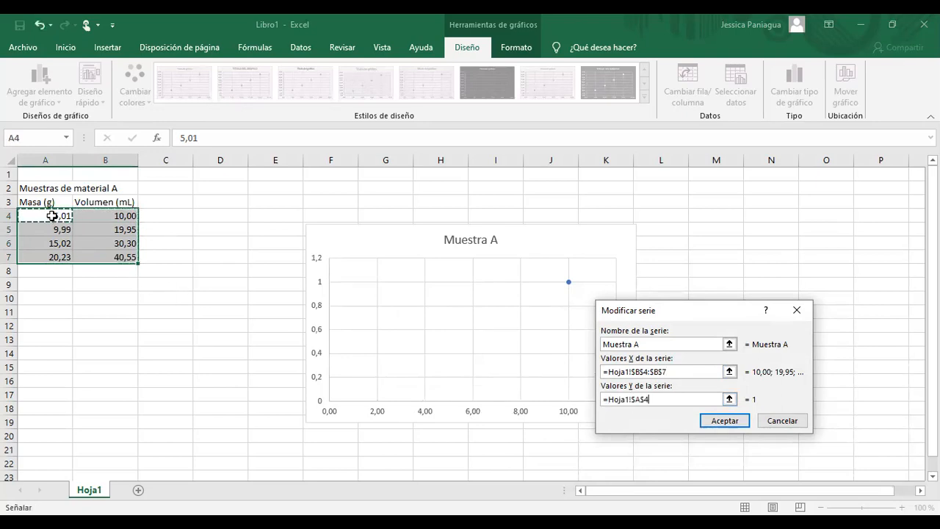
left_click(53, 255, "shift")
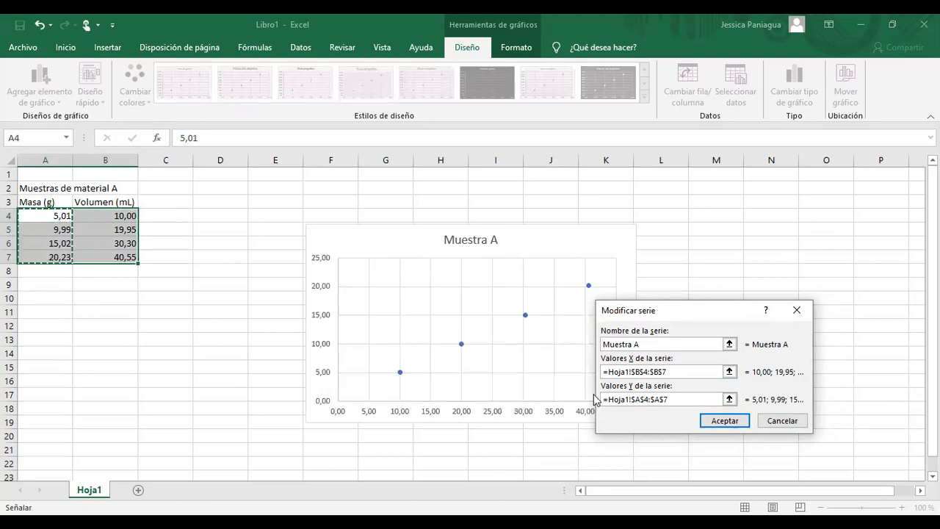
left_click(720, 422)
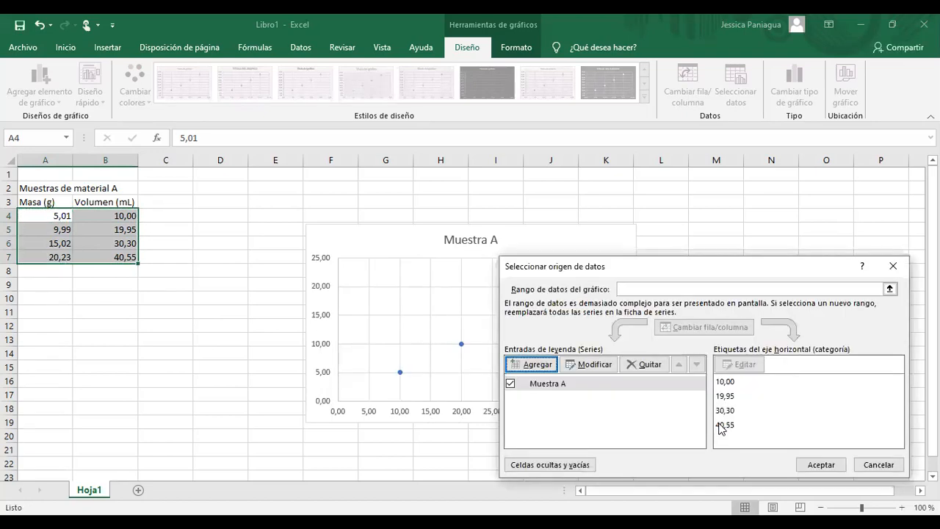
left_click(834, 470)
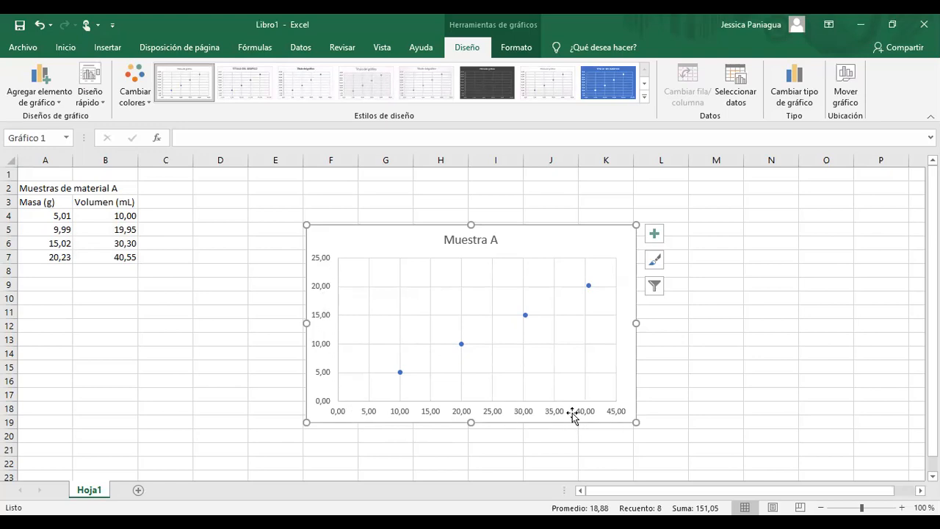
- Add axis titles and a trendline to the Muestra A scatter chart
left_click(655, 233)
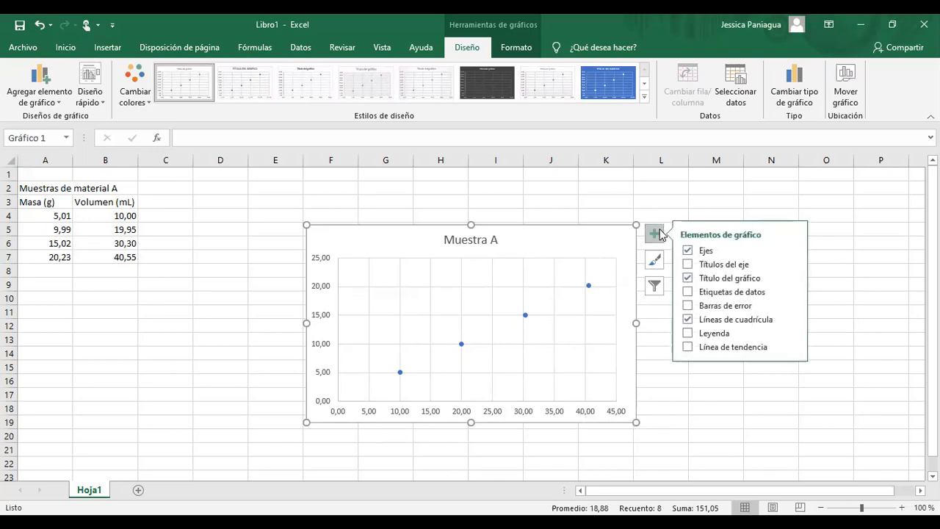
left_click(688, 264)
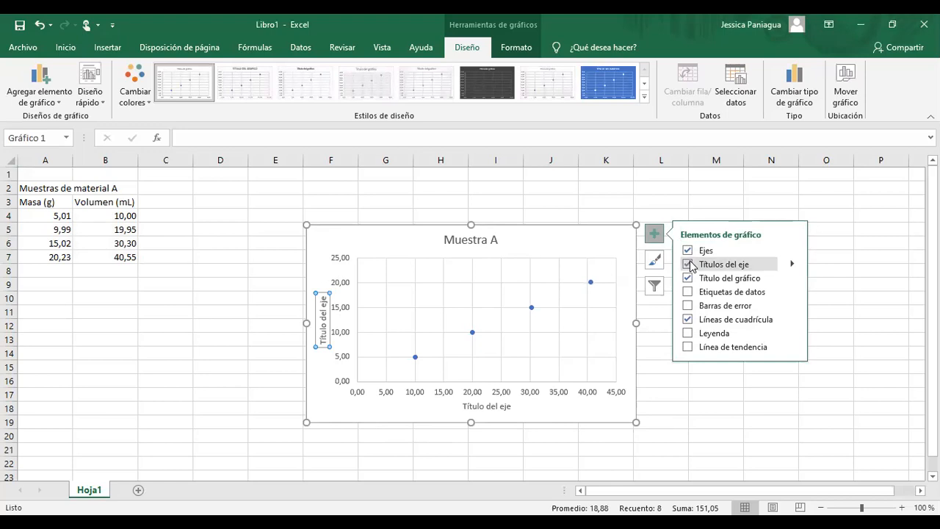
left_click(688, 347)
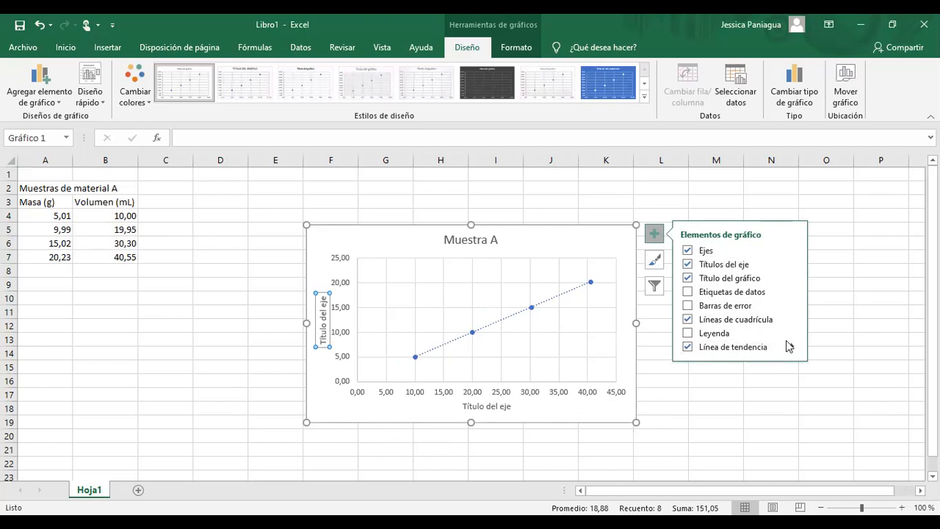
- Show the linear trendline's equation and R-squared value on the chart, and move their label above the line
left_click(792, 347)
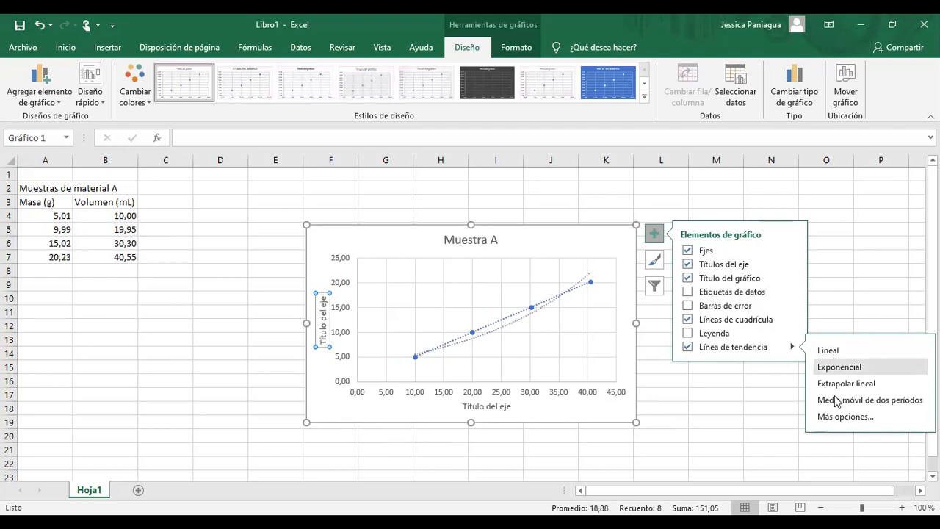
left_click(840, 419)
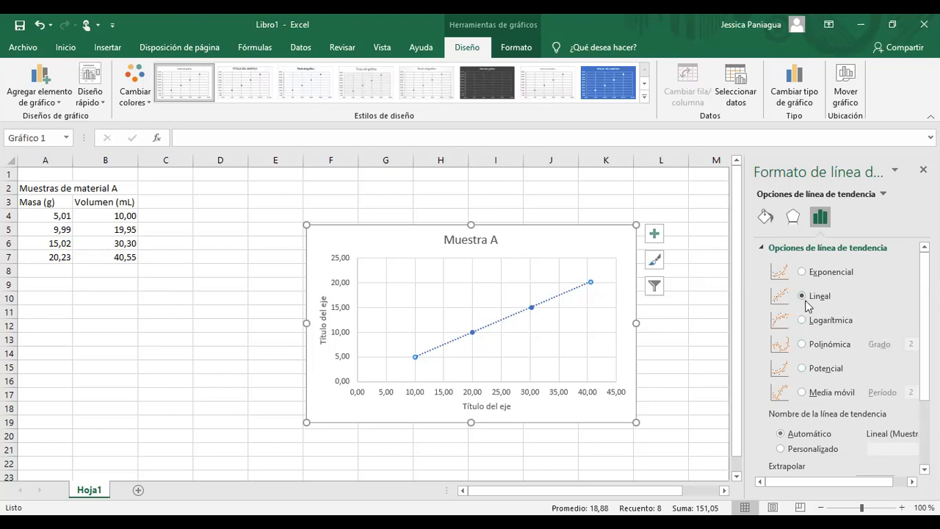
scroll(820, 346, "down", 3)
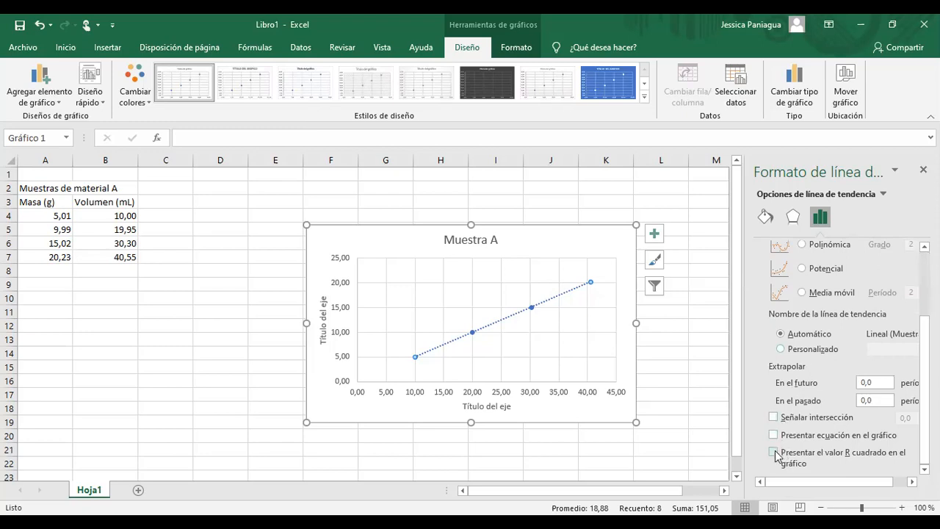
left_click(773, 435)
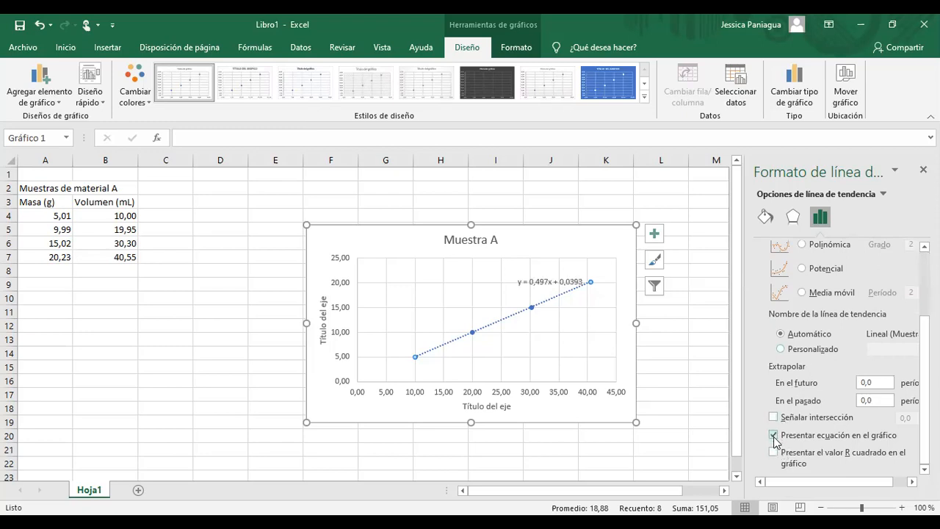
left_click(773, 453)
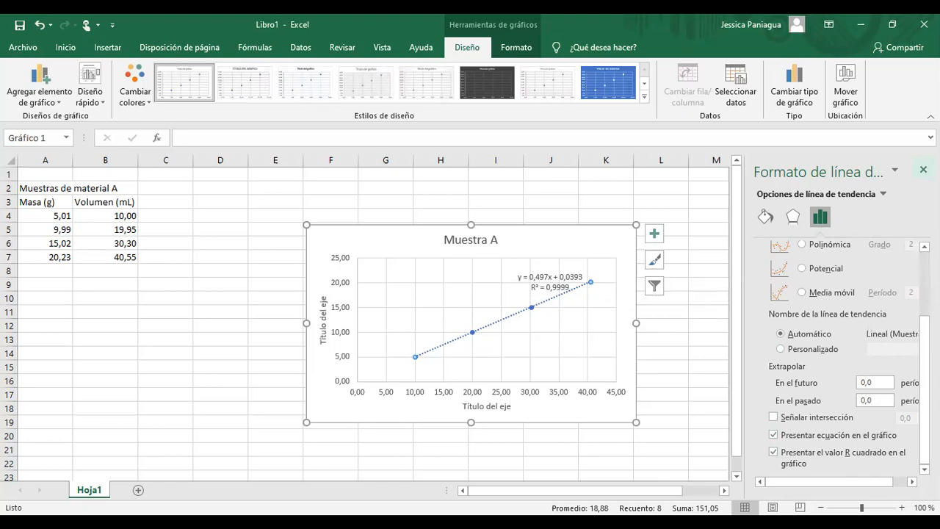
left_click(923, 169)
left_click_drag(539, 286, 491, 276)
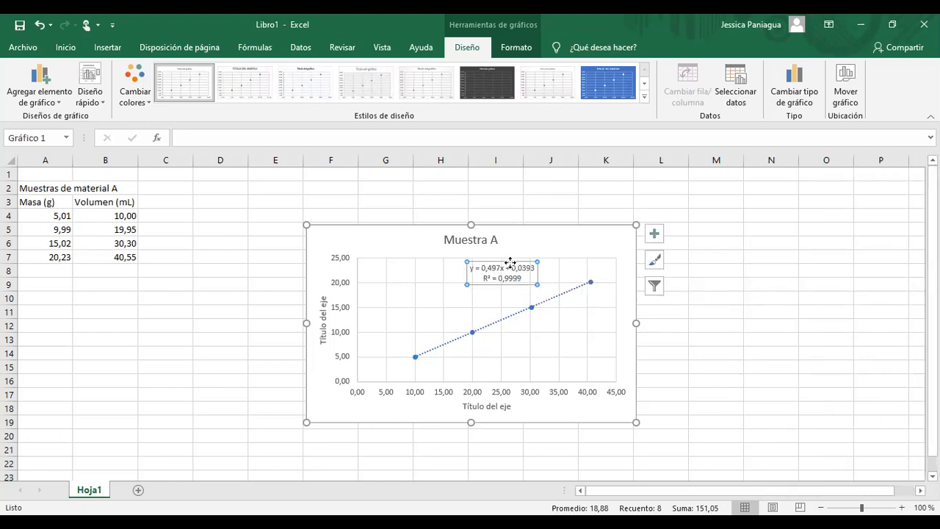
- Set the chart's vertical axis title to "Masa (g)"
double_click(321, 327)
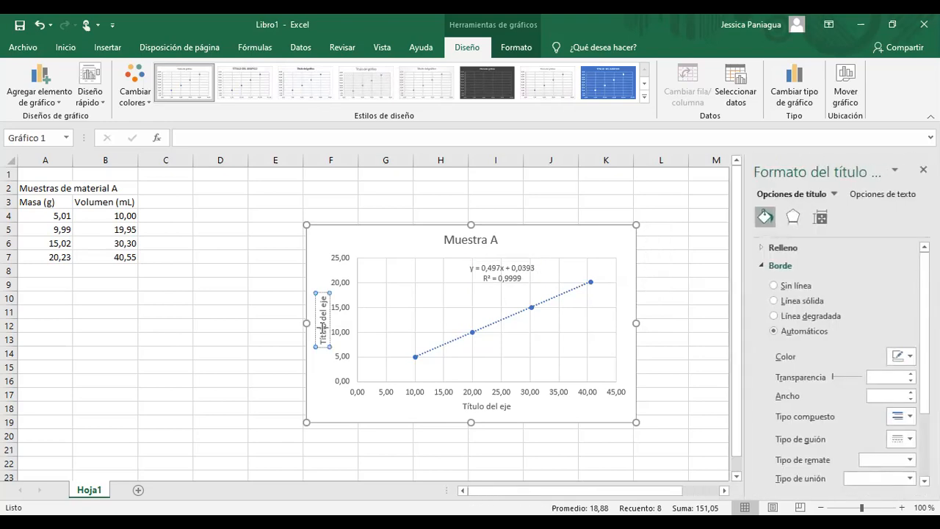
triple_click(323, 327)
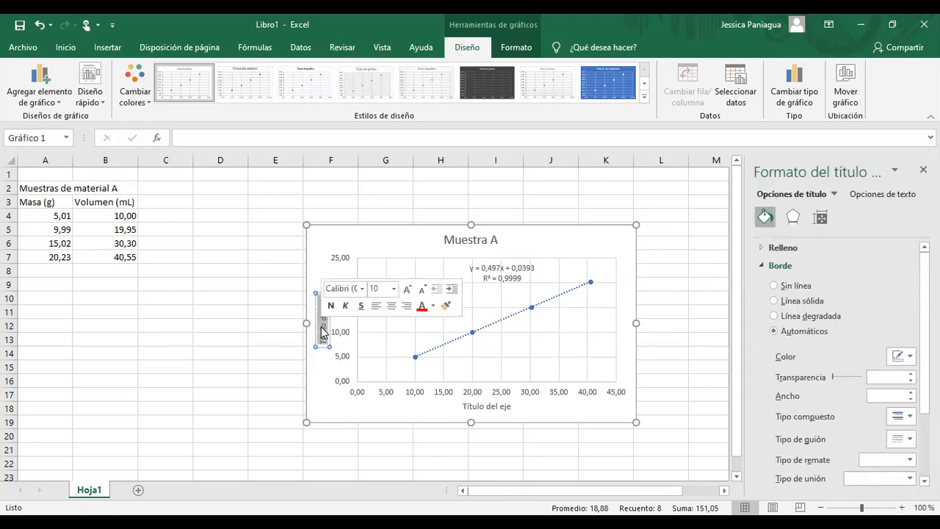
type("Masa")
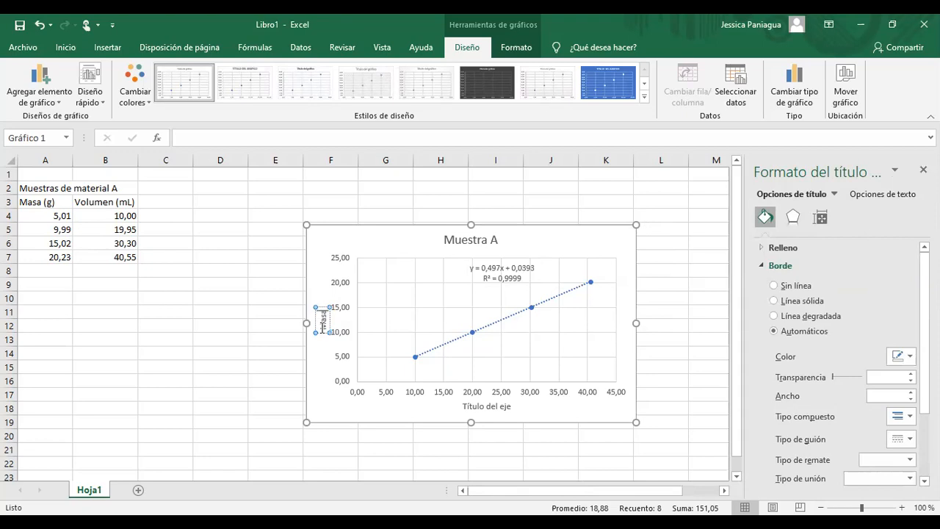
type(" (g)")
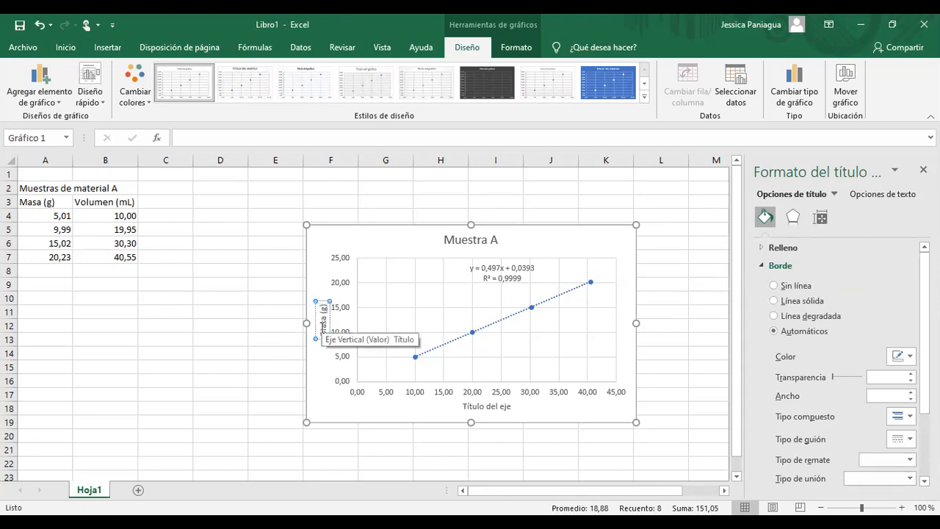
- Set the chart's horizontal axis title to "Volumen (mL)"
left_click(471, 408)
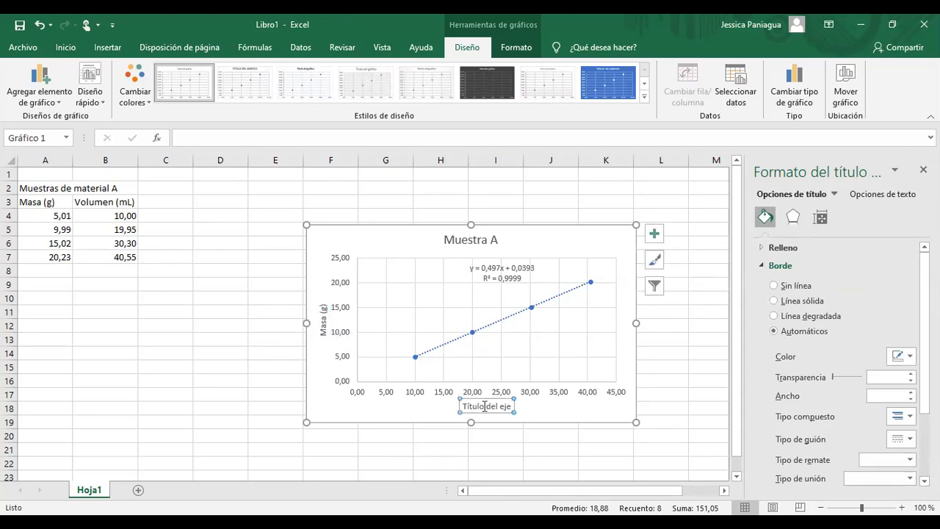
double_click(482, 406)
triple_click(483, 406)
type("Volumen (mL)")
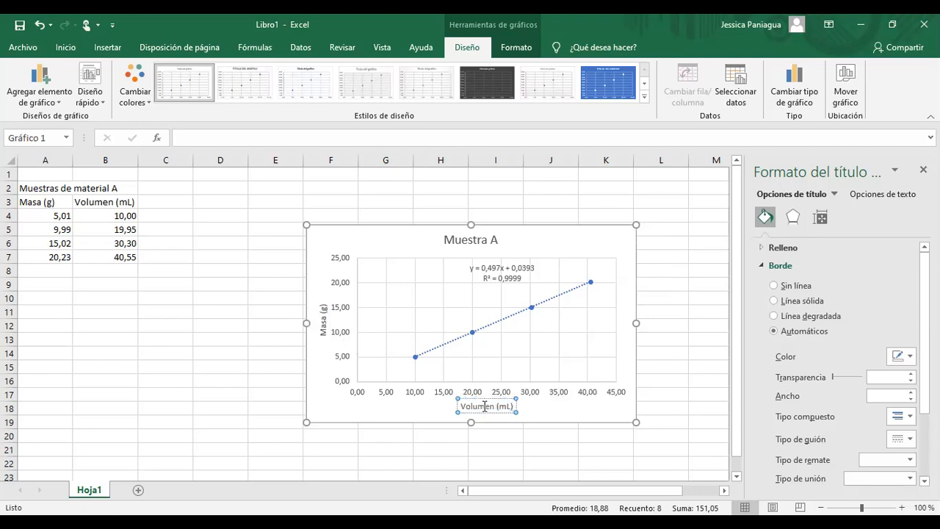
- Change the chart title to "Masa y Volumen de Muestra A" and deselect the chart
left_click(479, 242)
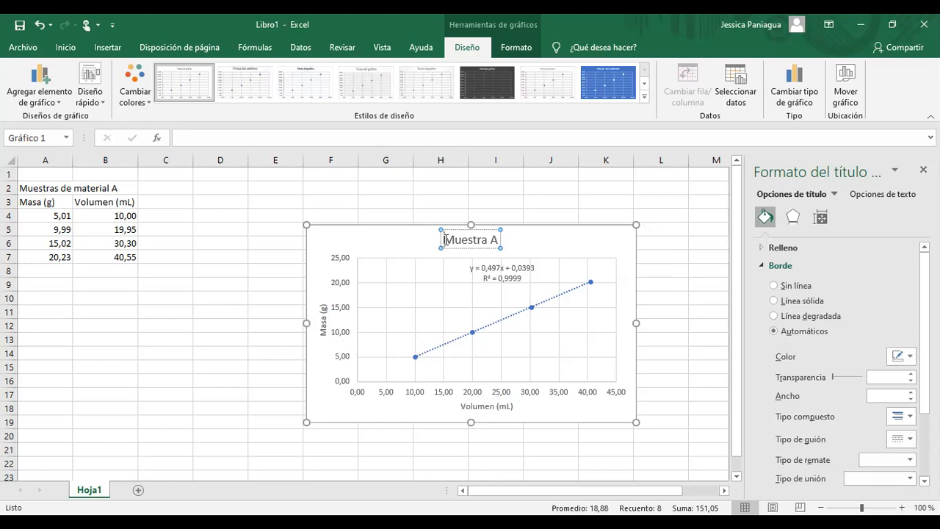
type("Masa")
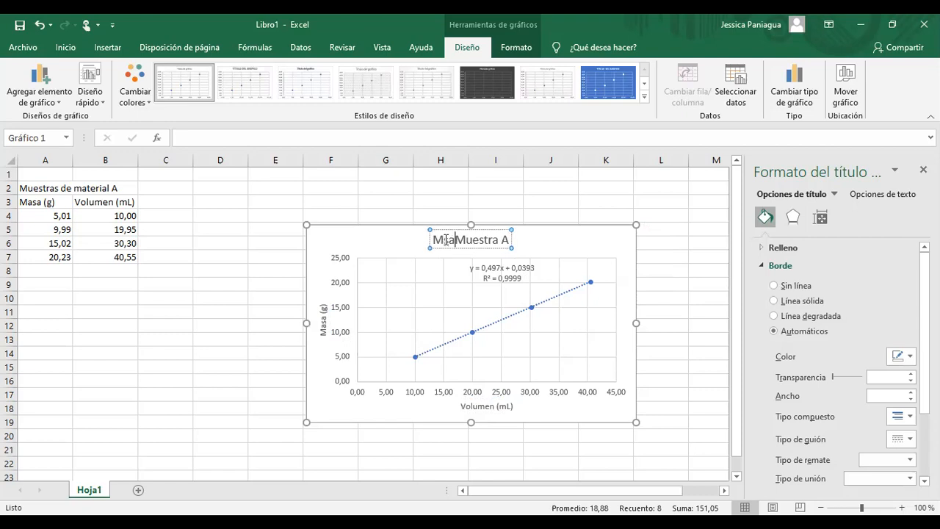
type(" y v")
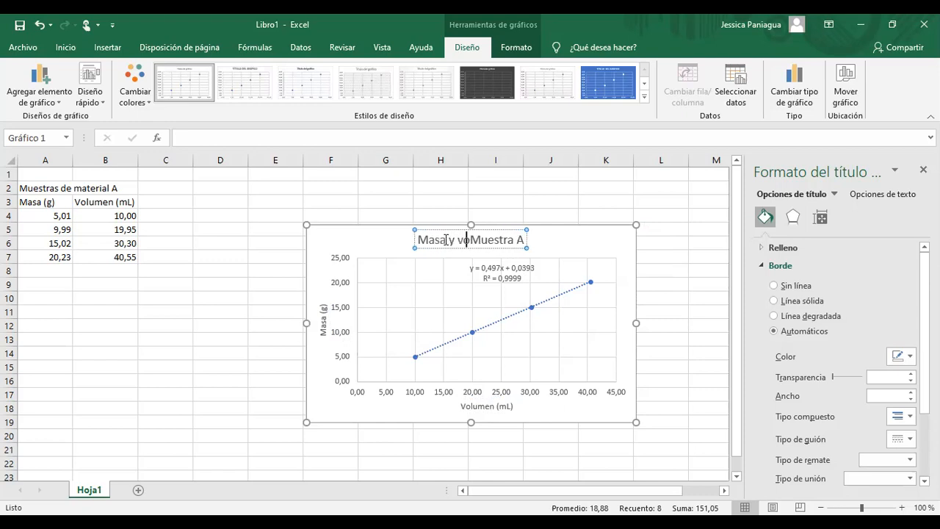
key("BackSpace")
type("Volumen de")
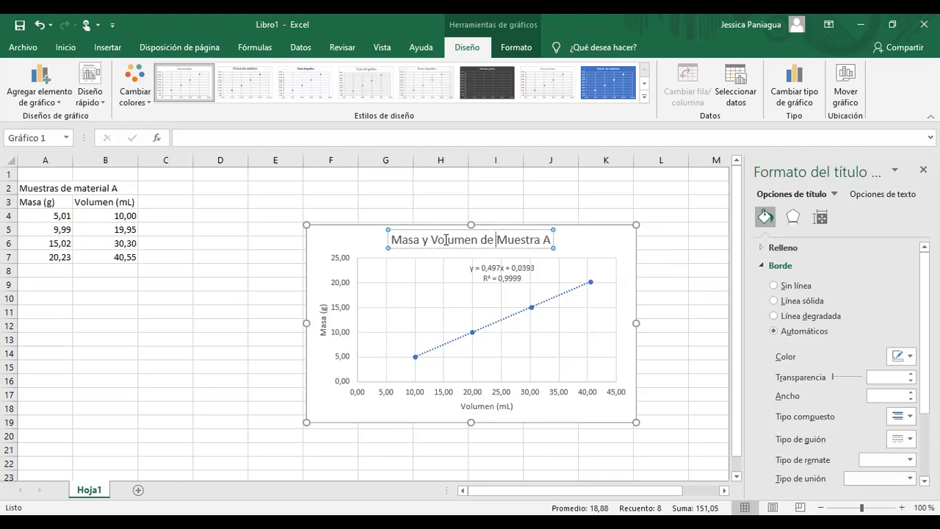
left_click(623, 268)
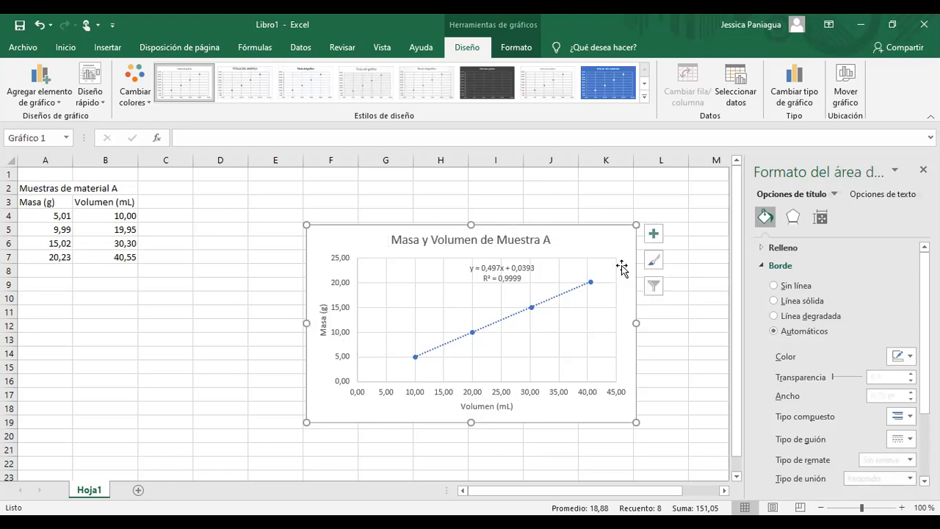
left_click(686, 314)
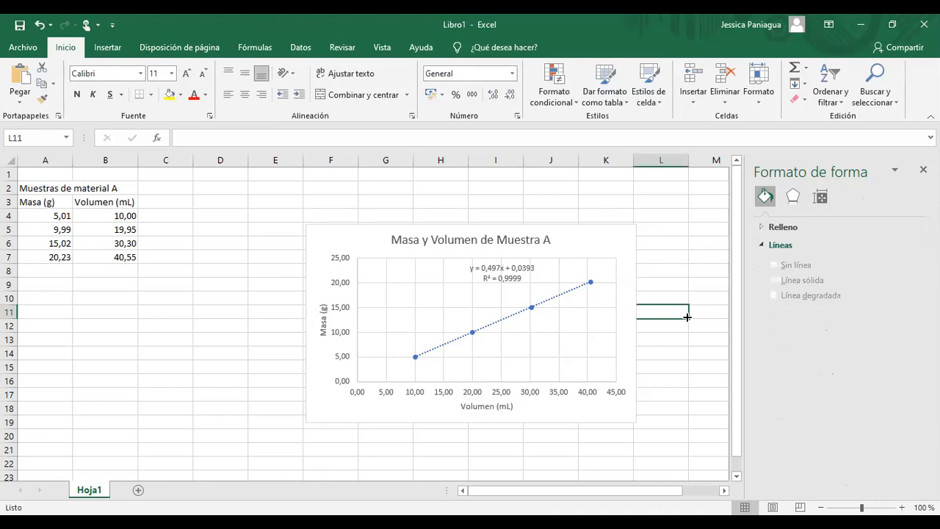
left_click(830, 169)
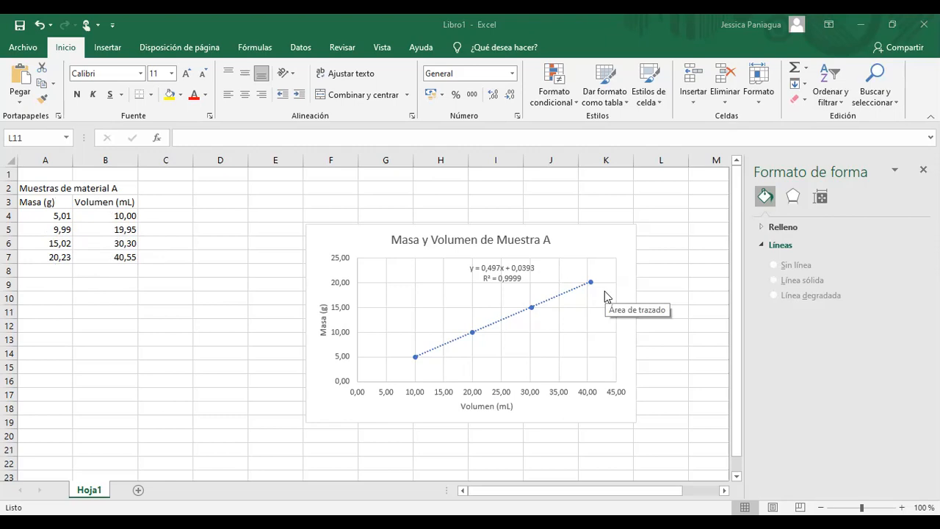
- Add another linear trendline through the extended trendline options, displaying its equation and R-squared value on the chart
left_click(613, 240)
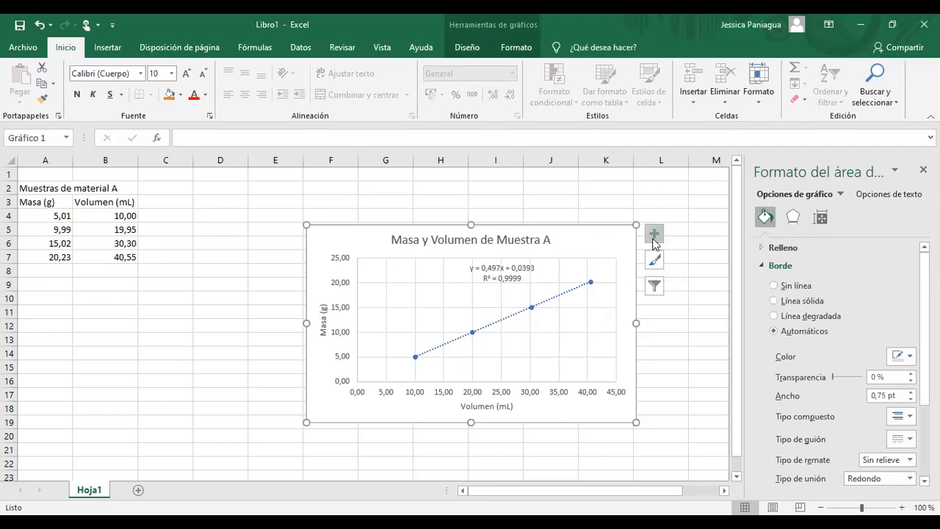
left_click(653, 237)
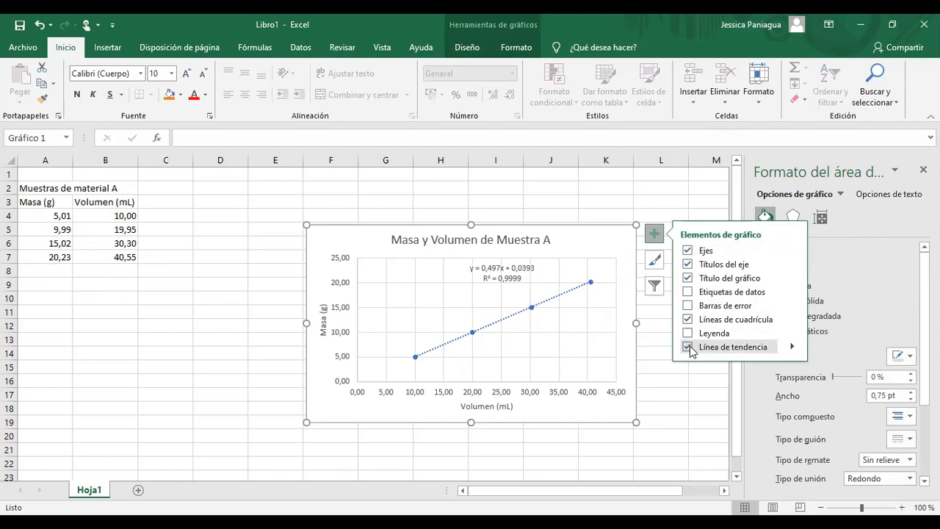
left_click(791, 346)
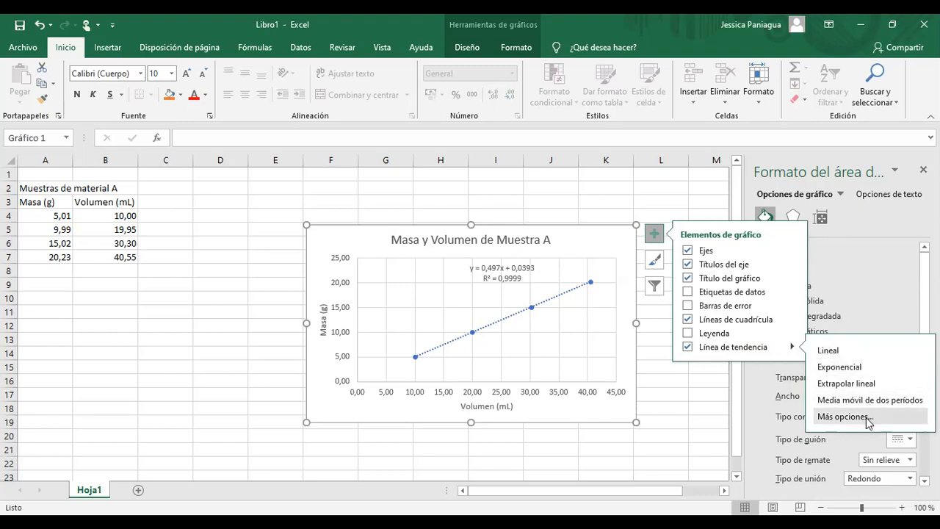
left_click(844, 416)
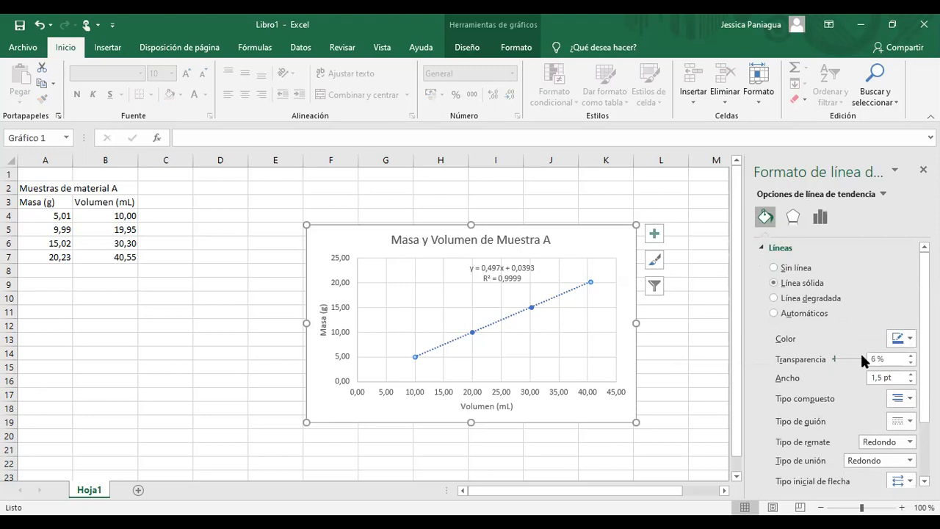
scroll(812, 343, "down", 2)
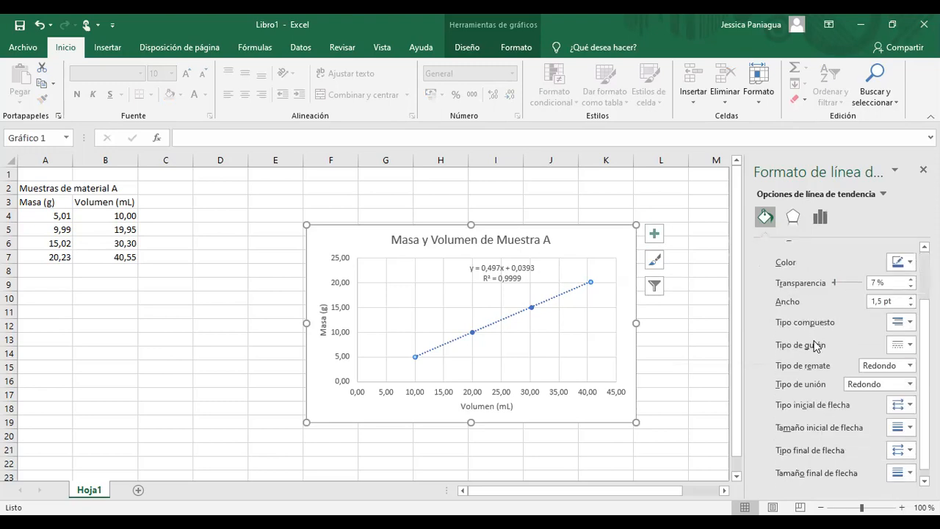
left_click(791, 216)
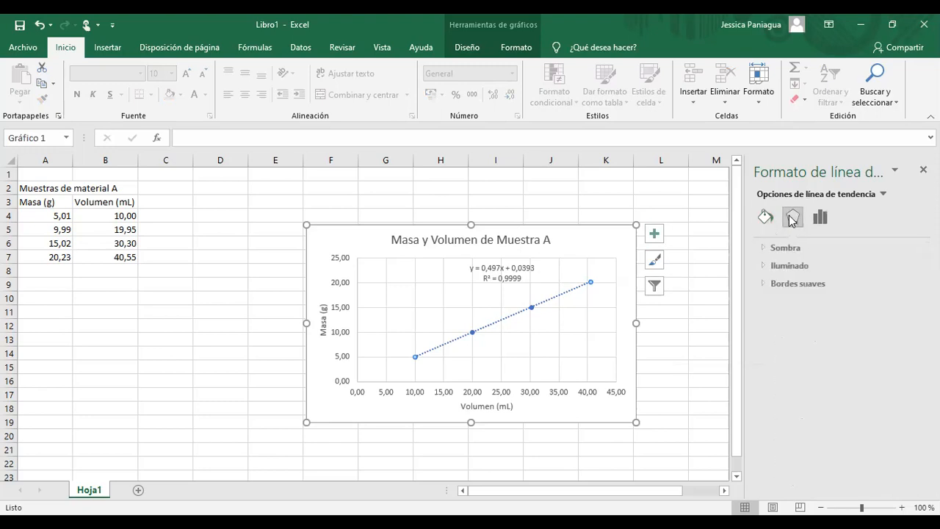
left_click(826, 218)
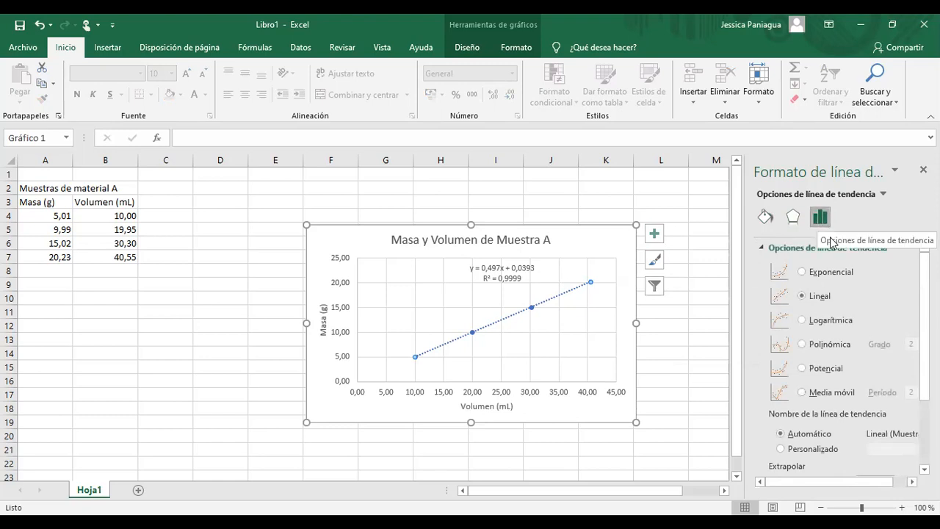
scroll(836, 422, "down", 1)
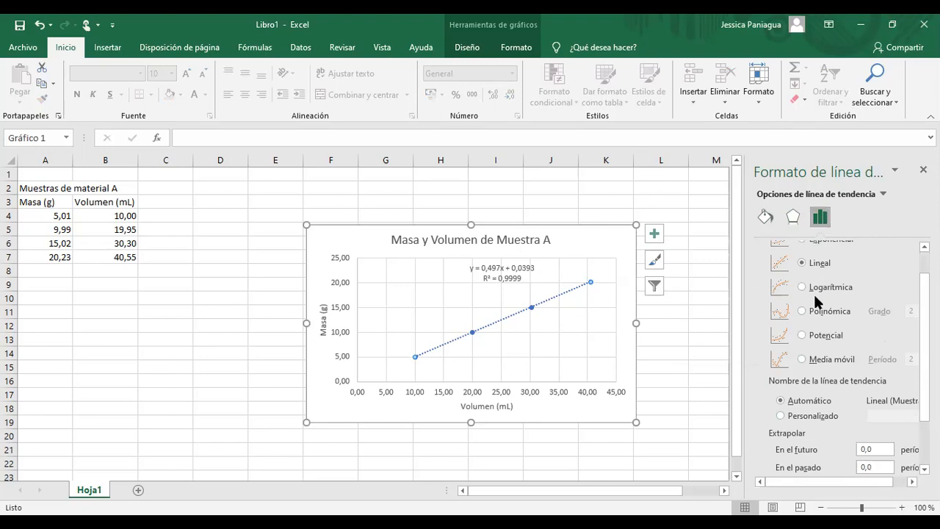
scroll(836, 353, "down", 2)
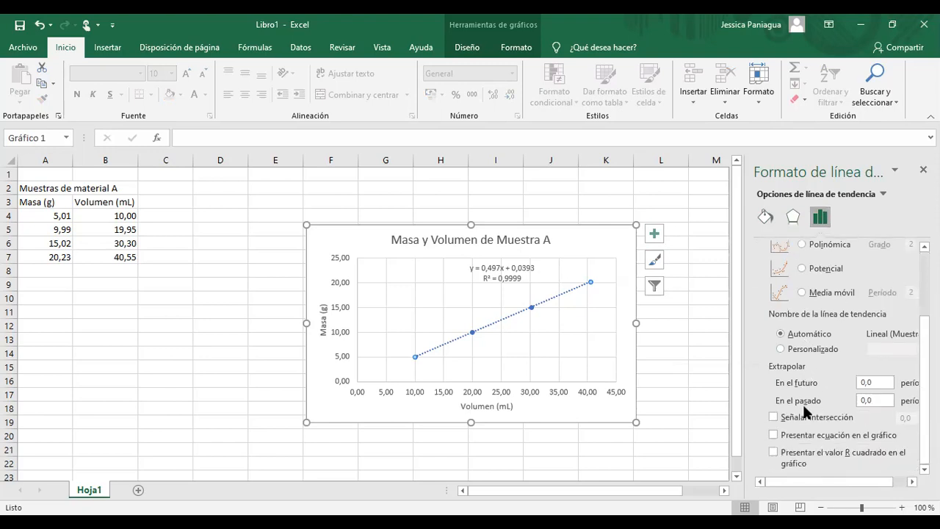
left_click(773, 435)
left_click(773, 452)
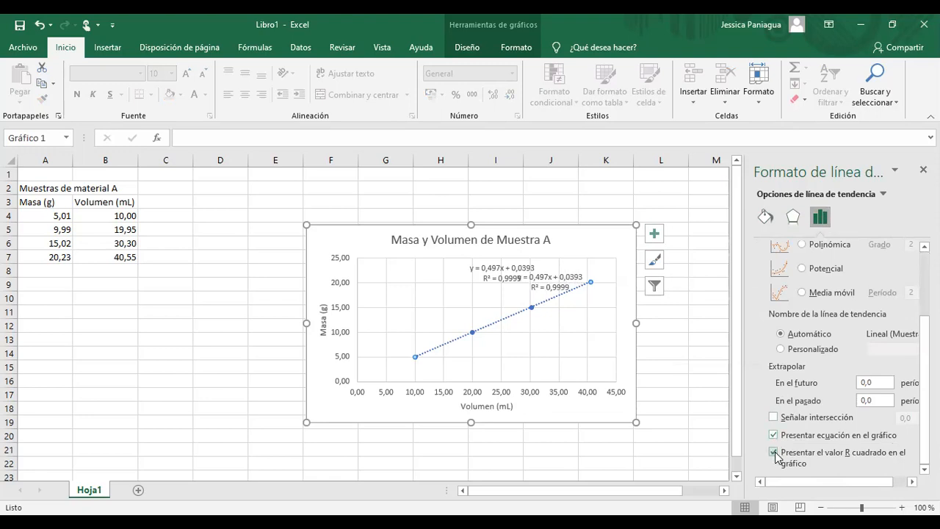
- Move the duplicate equation label away from the original, delete it, and deselect the chart
left_click_drag(557, 278, 408, 270)
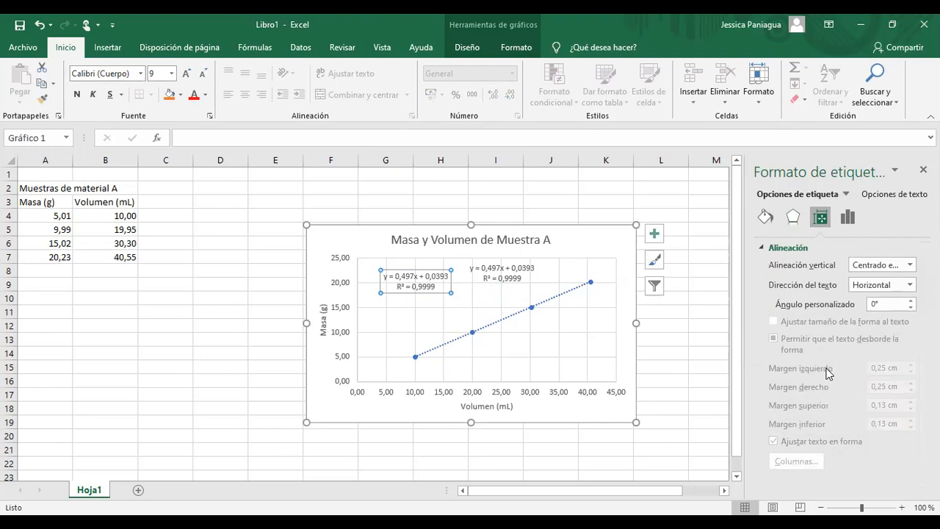
key("Delete")
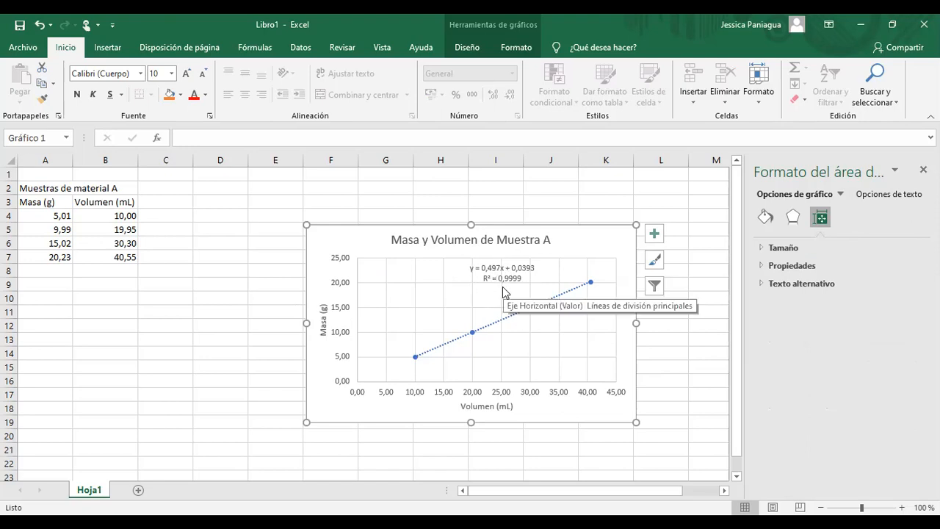
left_click(220, 338)
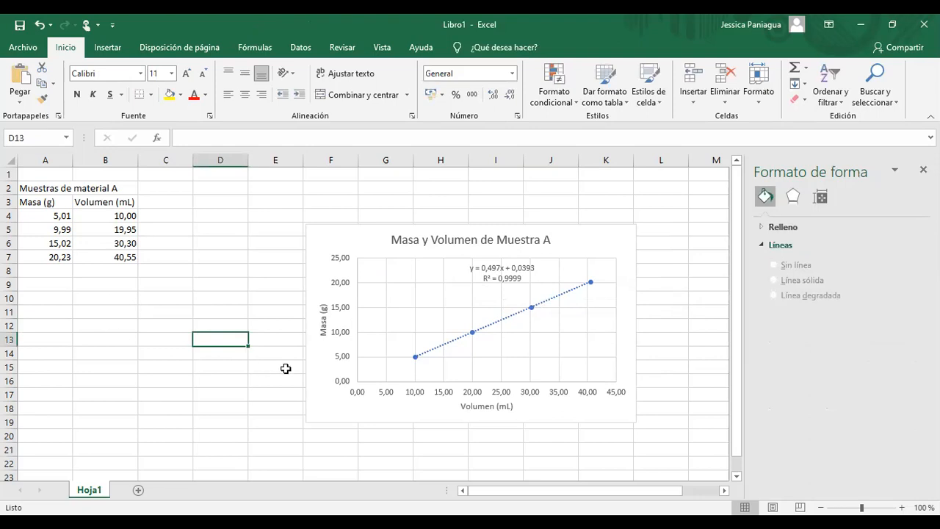
- Write in A10 "Si relación entre los datos de Y y X es perfectamente lineal (no hay errores) el valor de R cuadrado es igual a 1"
left_click(49, 300)
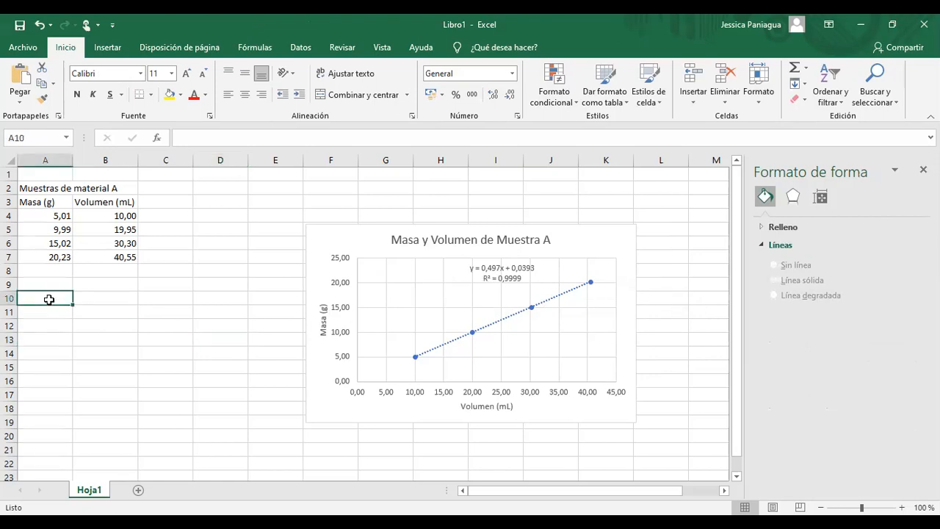
type("Si")
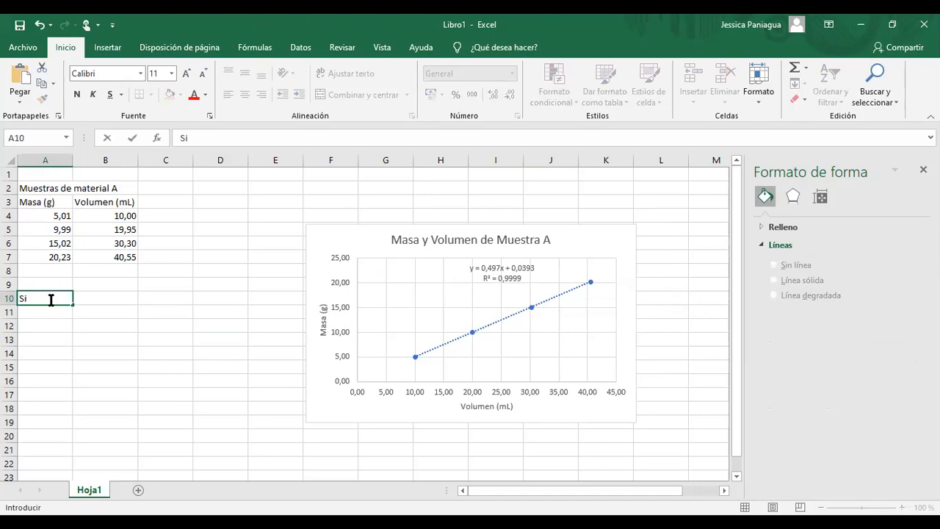
type(" relación en ")
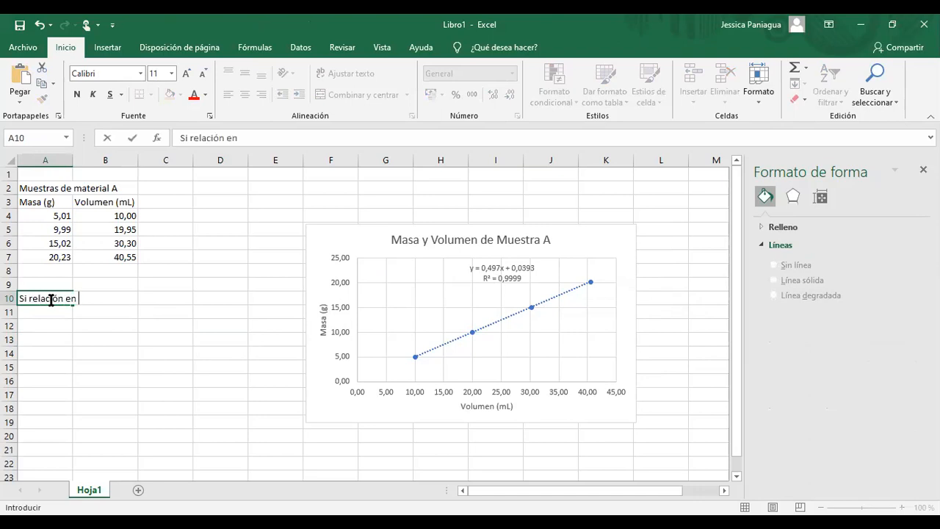
type("tre los datos de y y")
key("BackSpace")
key("BackSpace")
key("BackSpace")
type("Y")
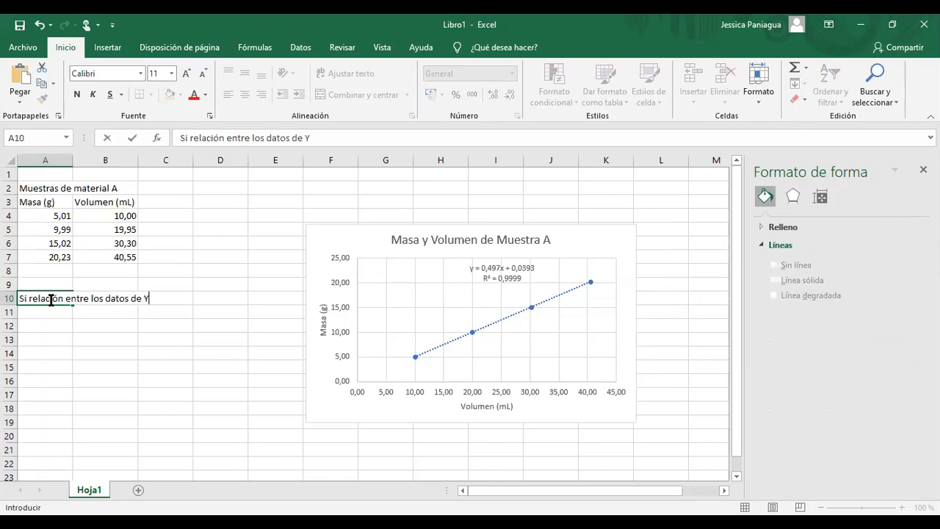
type(" y X son")
key("BackSpace")
key("BackSpace")
key("BackSpace")
key("BackSpace")
type("es perfect")
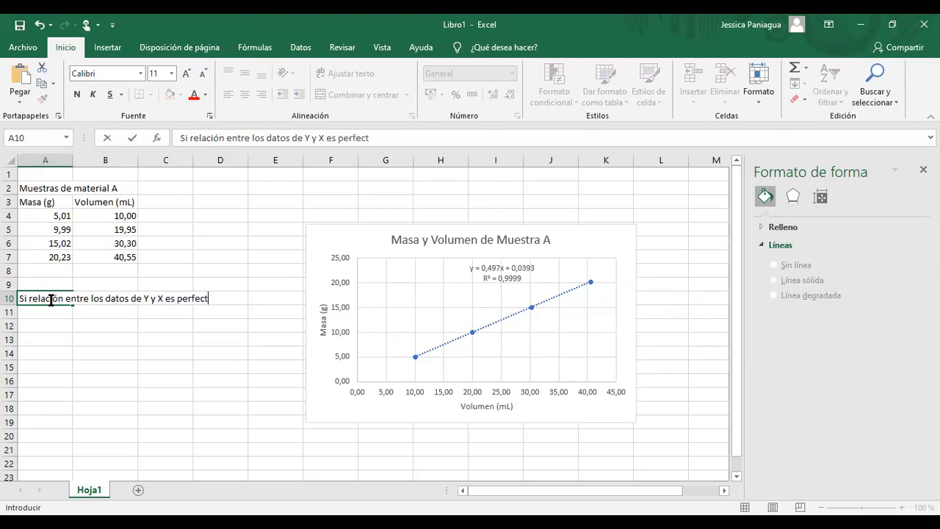
type("amente lineal")
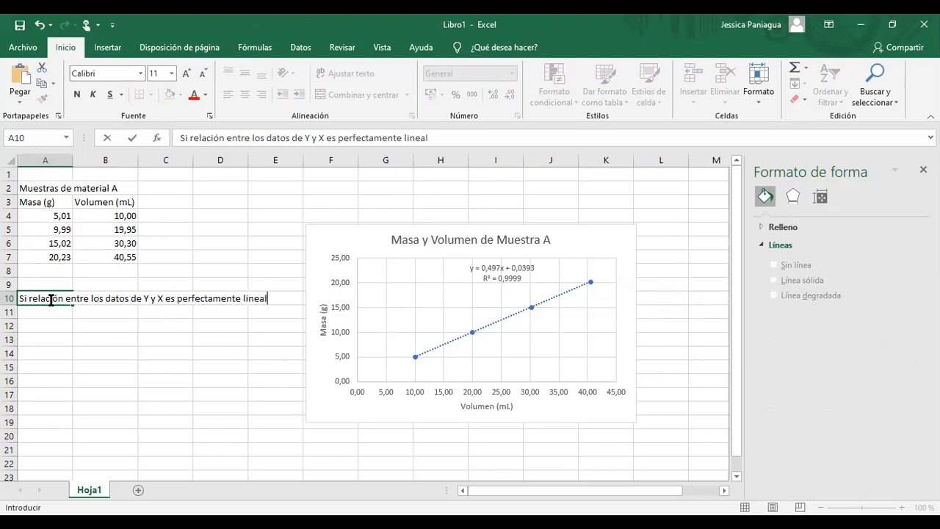
type(" (no hay e")
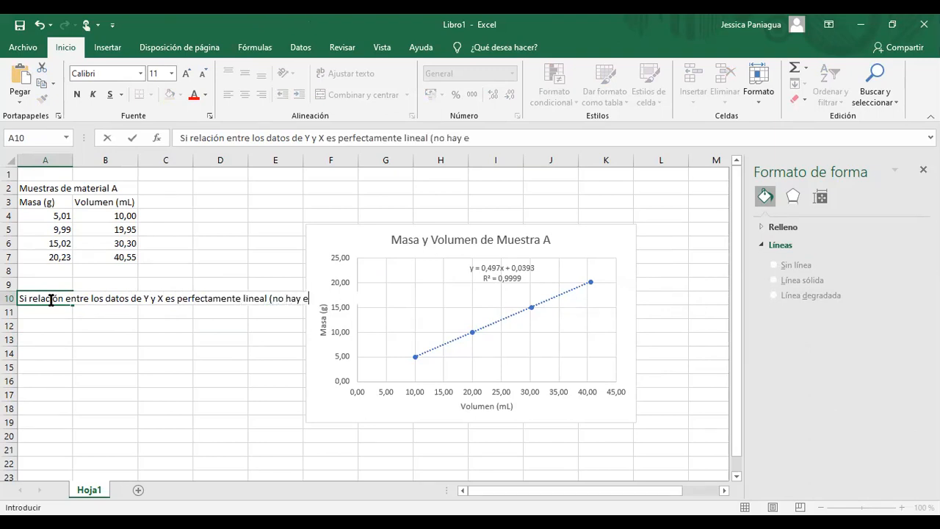
type("rrores) el va")
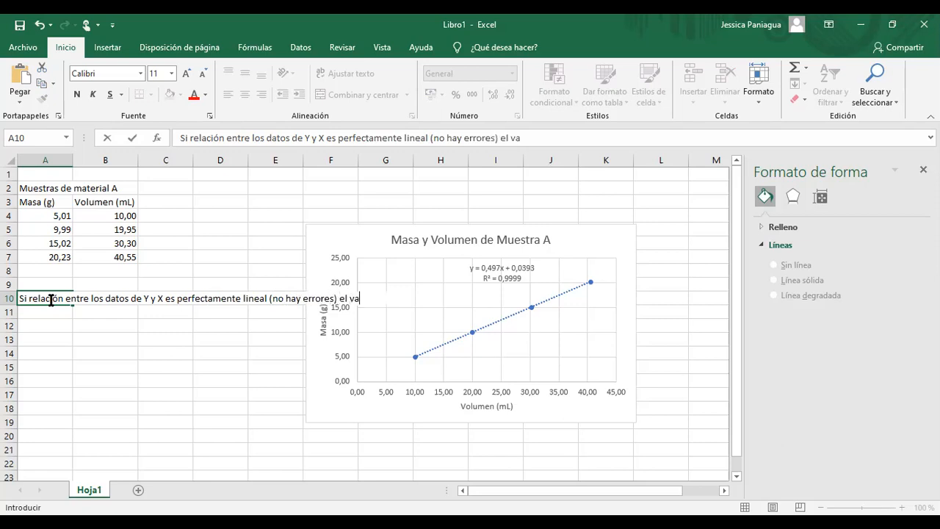
type("lor de R cuadrad")
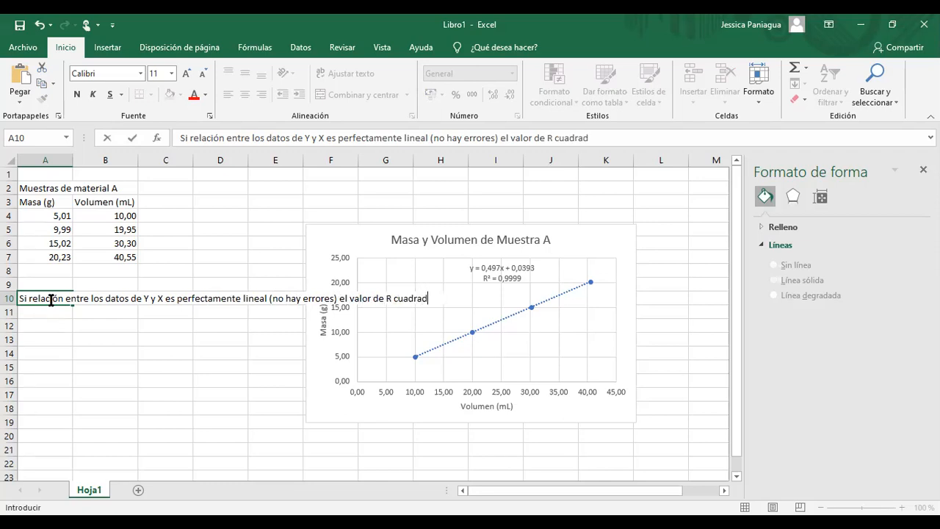
type("o es igual a 1")
key("Return")
- Merge and center the R-squared note across A10:E11, wrap its text, and deselect it
left_click_drag(48, 301, 279, 310)
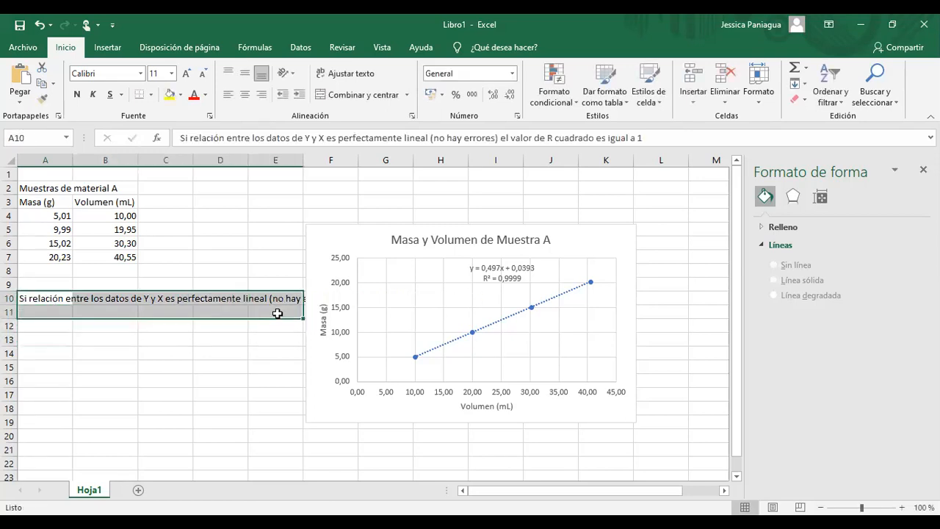
left_click(351, 100)
left_click(351, 78)
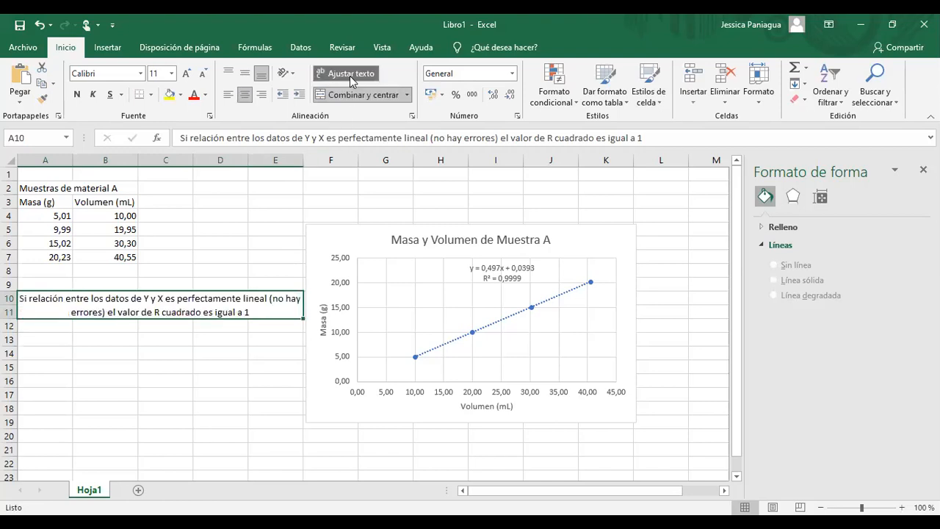
left_click(213, 393)
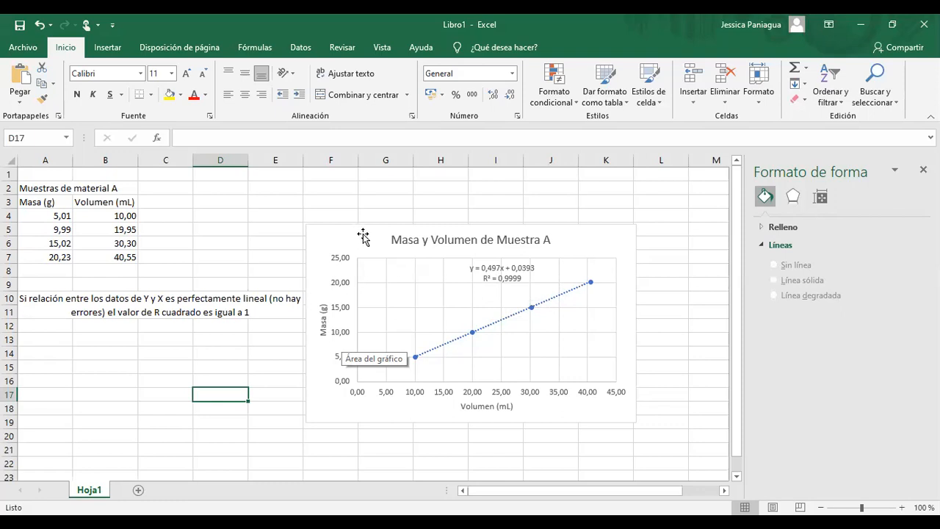
- Write the general line equation "y = mx + b" in cell F1 above the chart
left_click(336, 173)
type("y")
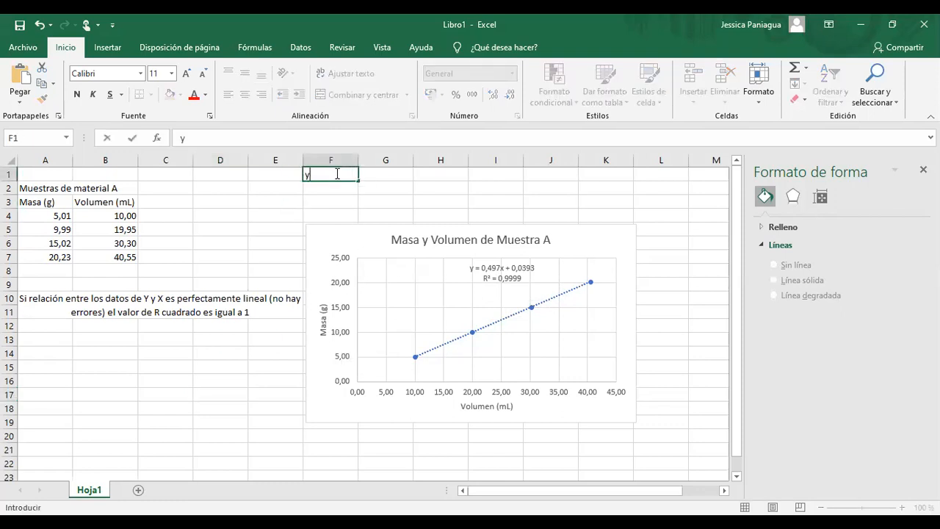
type(" = mx + b")
key("Return")
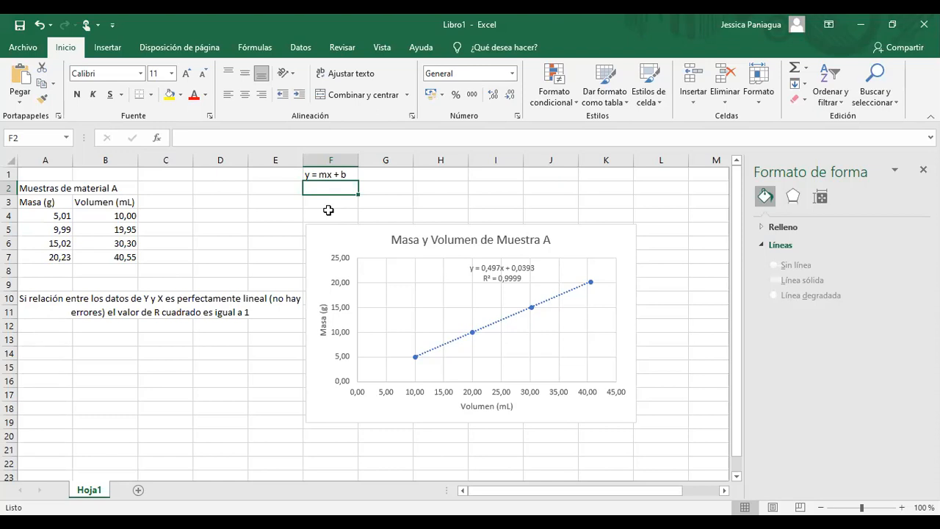
- Write "m = pendiente" in F2 and "el pendiente es el cambio de y sobre el cambio de x" in F3
type("m = ")
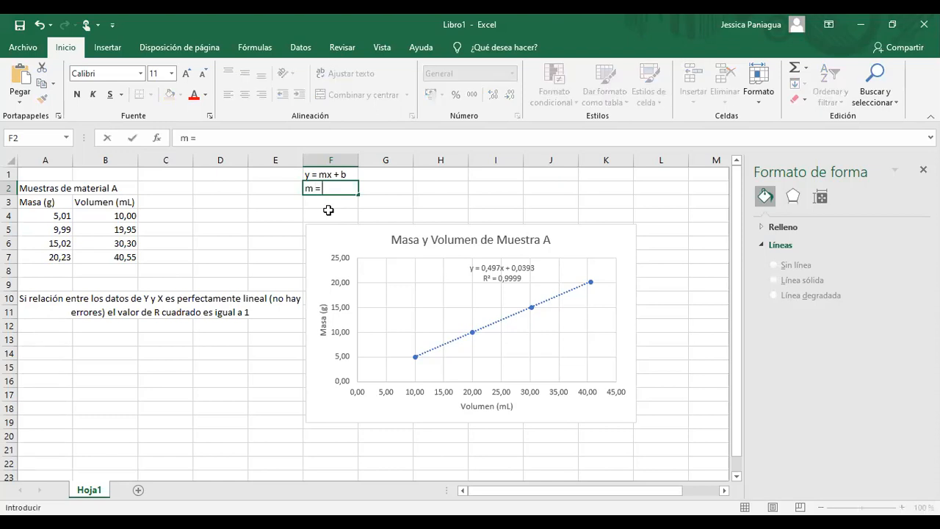
type("pendiente")
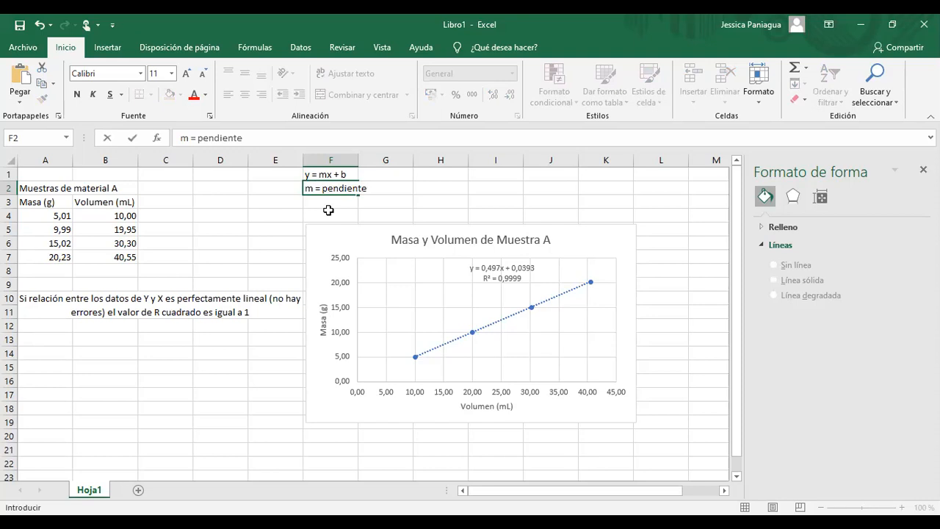
key("Return")
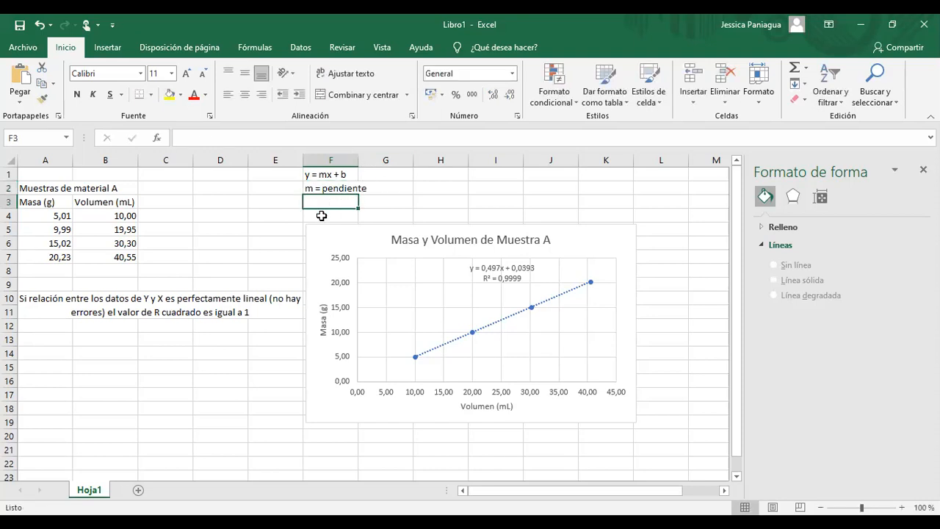
type("el pendiente es el cambio de y sobre el cambio de x")
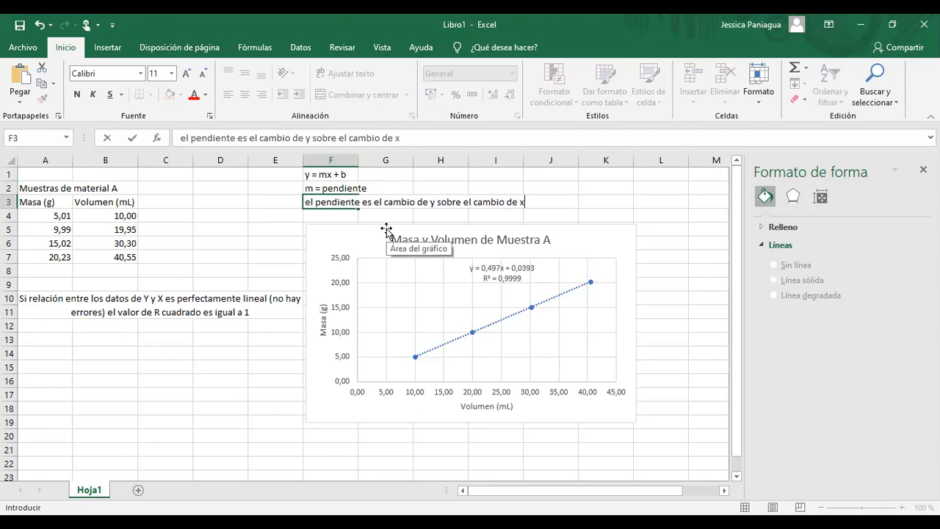
key("Return")
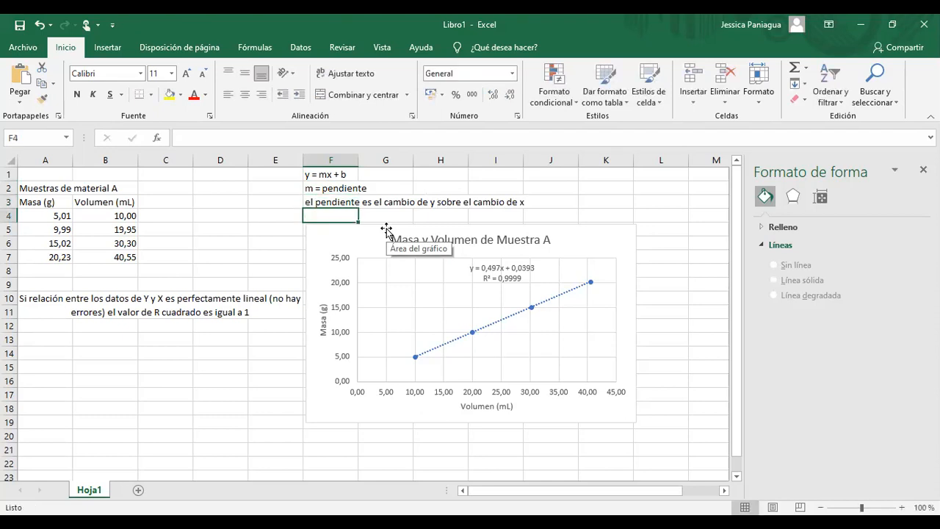
- Write in F4 "en estos datos, y = masa; x = volumen entonces la pendiente es masa / volemen = la densidad"
type("en estos datos, ")
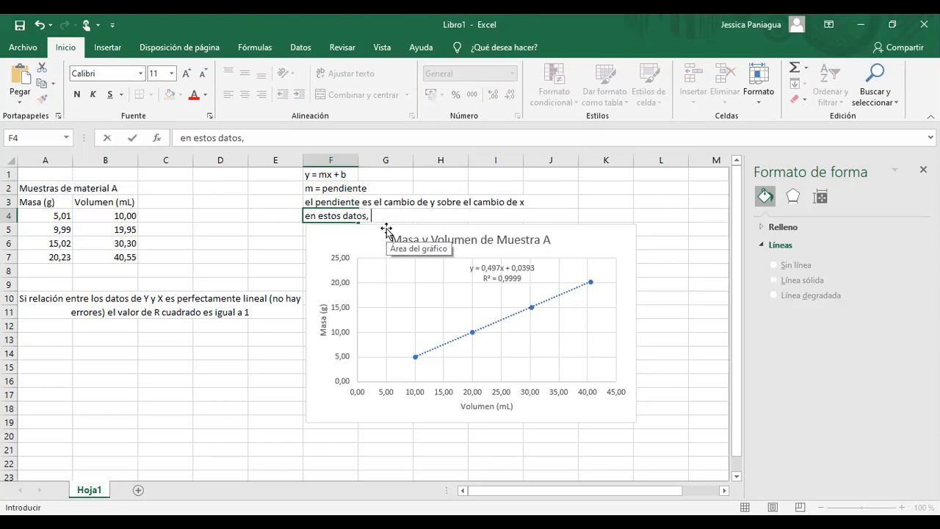
type("y = masa y")
key("BackSpace")
type("; x =")
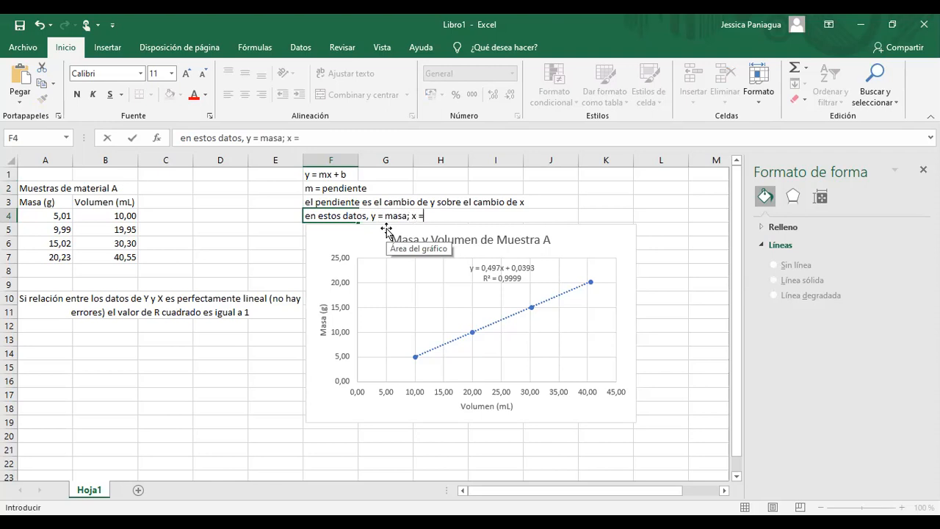
type(" volumen en")
type("ton")
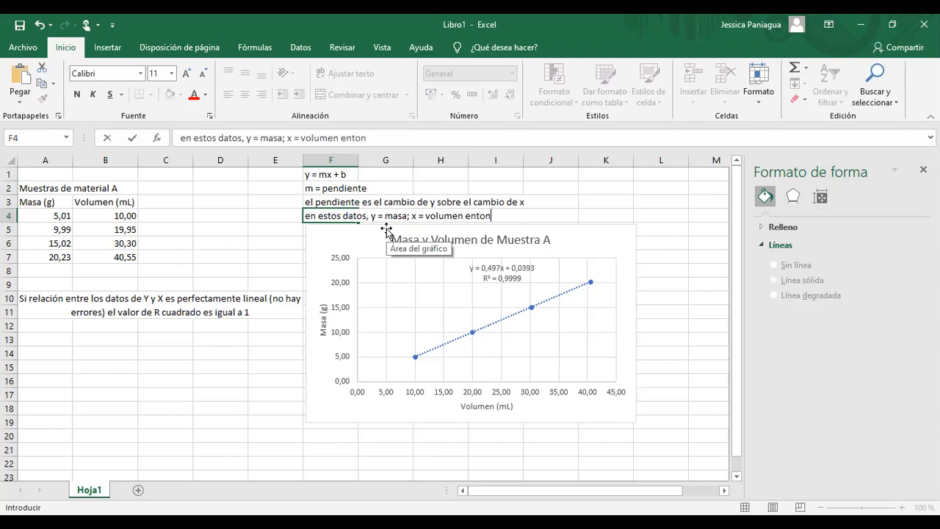
type("ces la p")
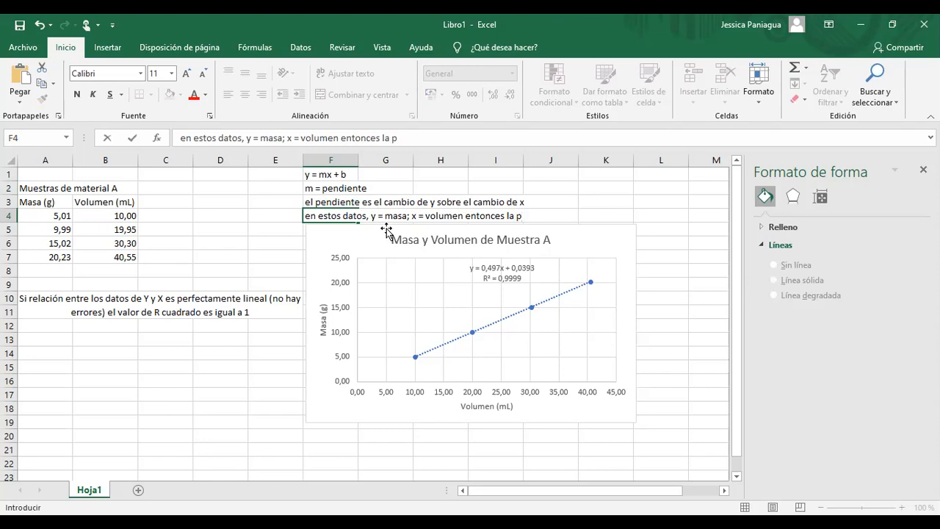
type("endiente es ")
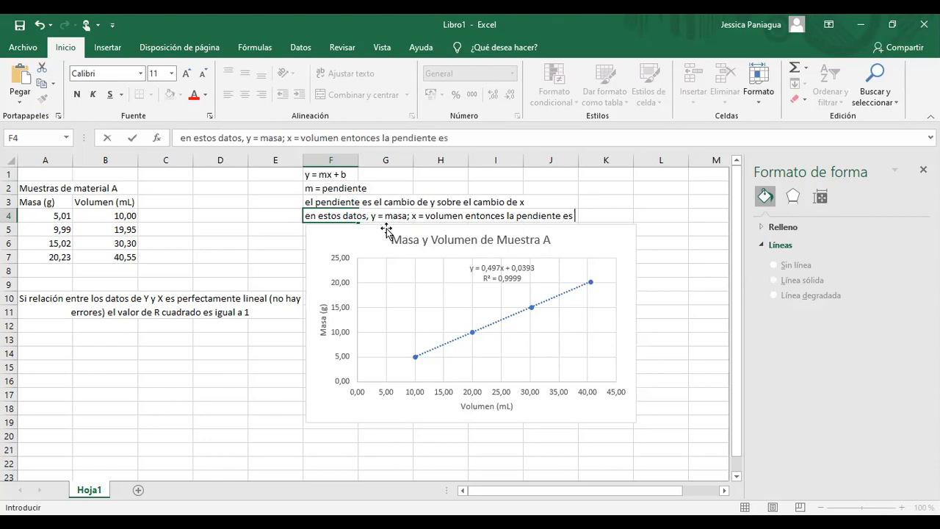
type("masa / volemen")
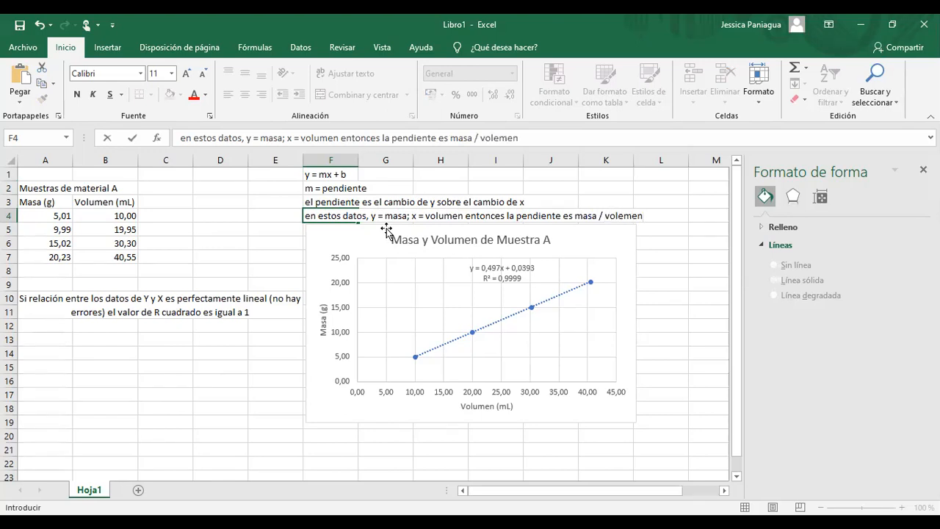
type(" = la densidad")
- Correct the slope definition in F3 by replacing the opening article "el" with "la"
left_click(312, 201)
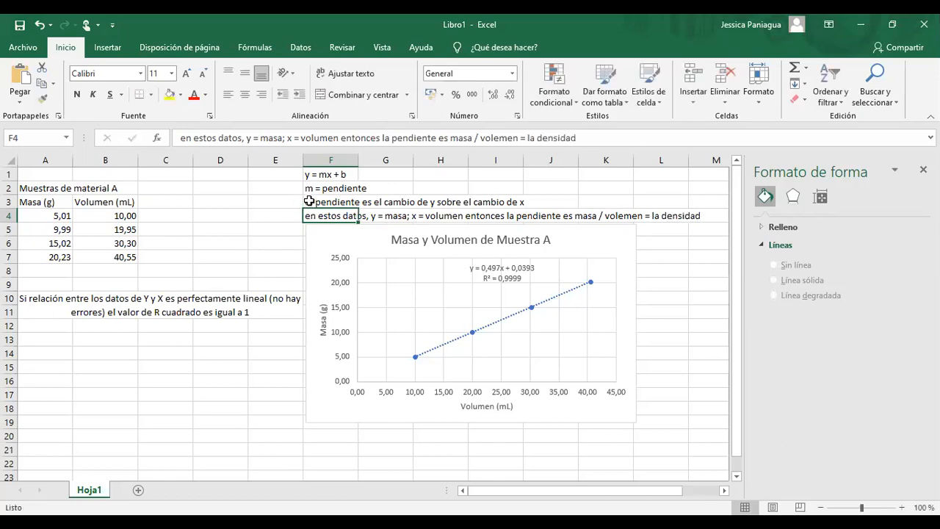
left_click(188, 139)
key("BackSpace")
key("BackSpace")
type("la")
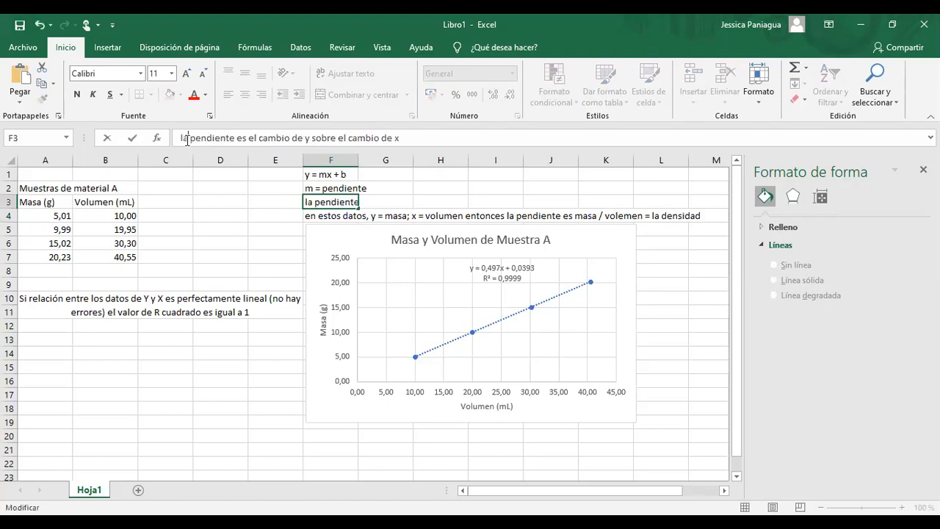
key("Return")
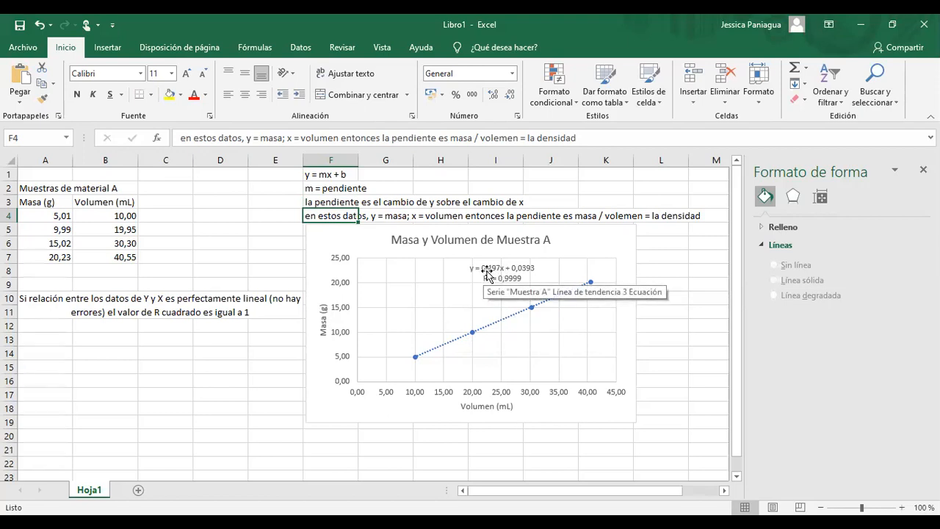
- Enter the column heading "Densidad" in cell D3, beside the mass and volume data
left_click(177, 200)
left_click(204, 202)
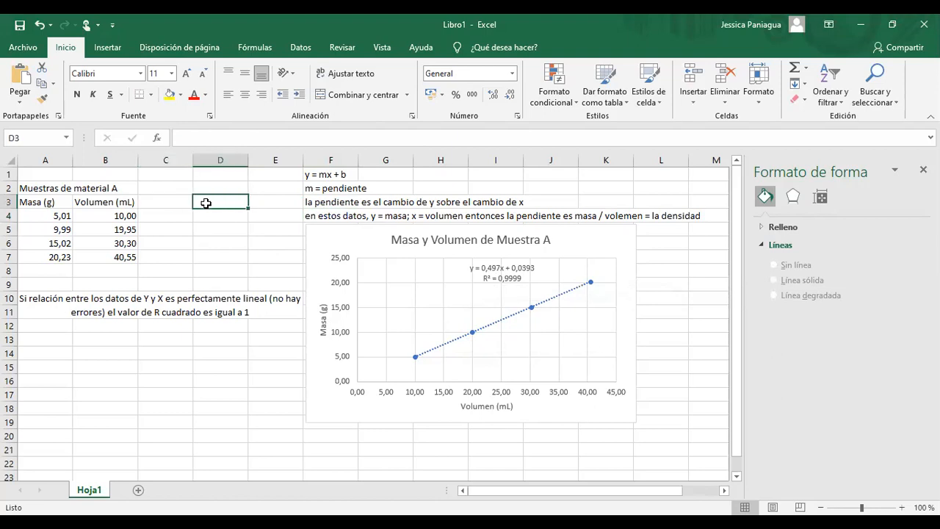
type("Densida")
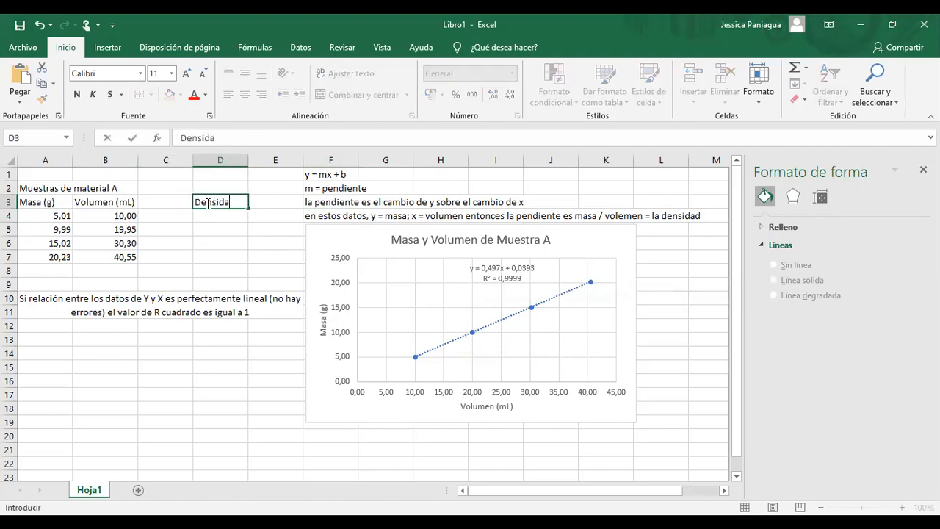
key("Return")
left_click(205, 202)
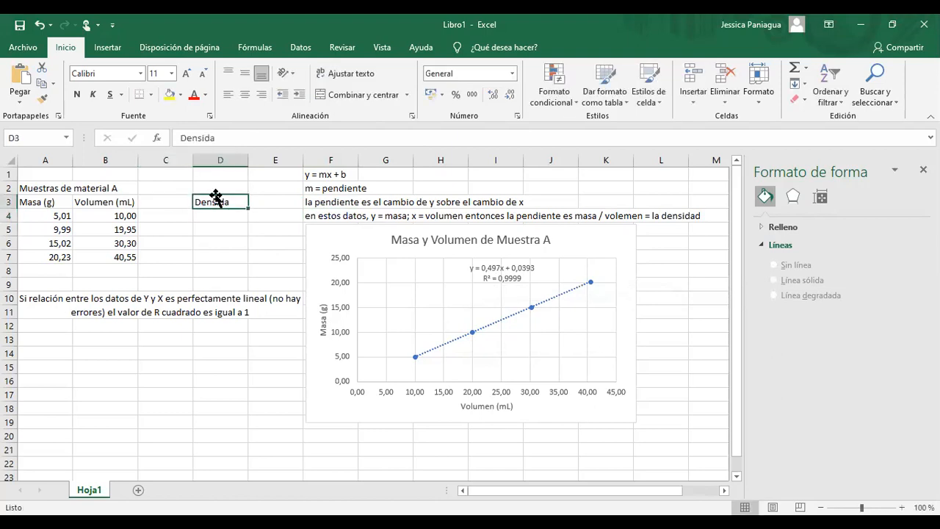
left_click(277, 140)
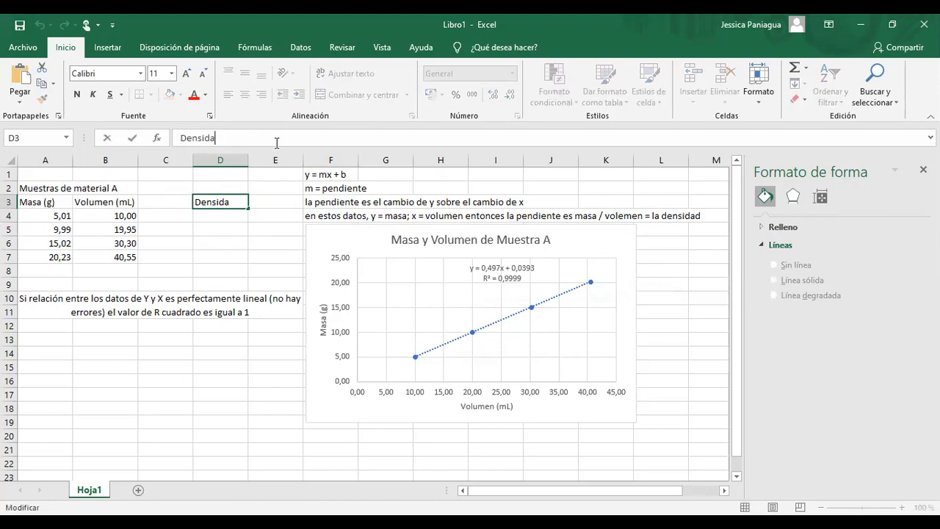
type("d")
key("Return")
- Add the unit "(g/mL)" to the density heading in D3 and widen column D to fit it
left_click(228, 198)
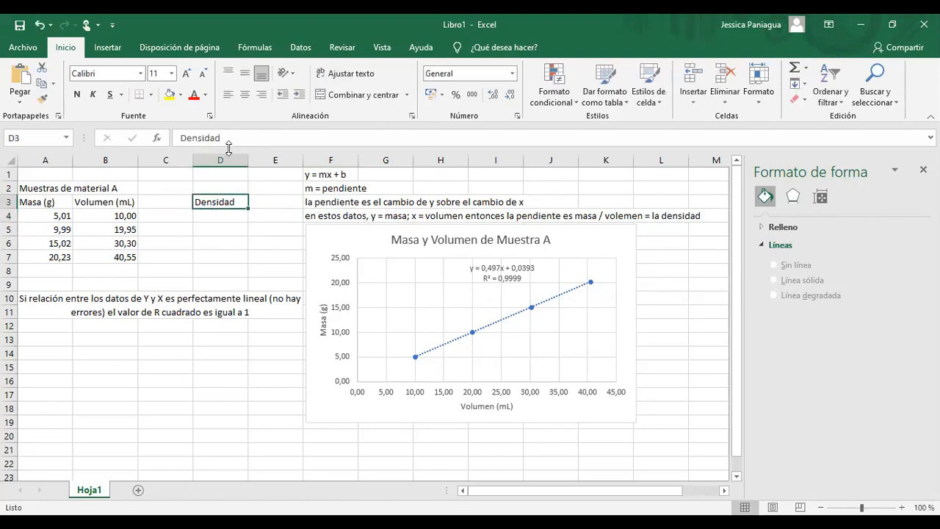
left_click(229, 138)
type("(g/mL)")
key("Return")
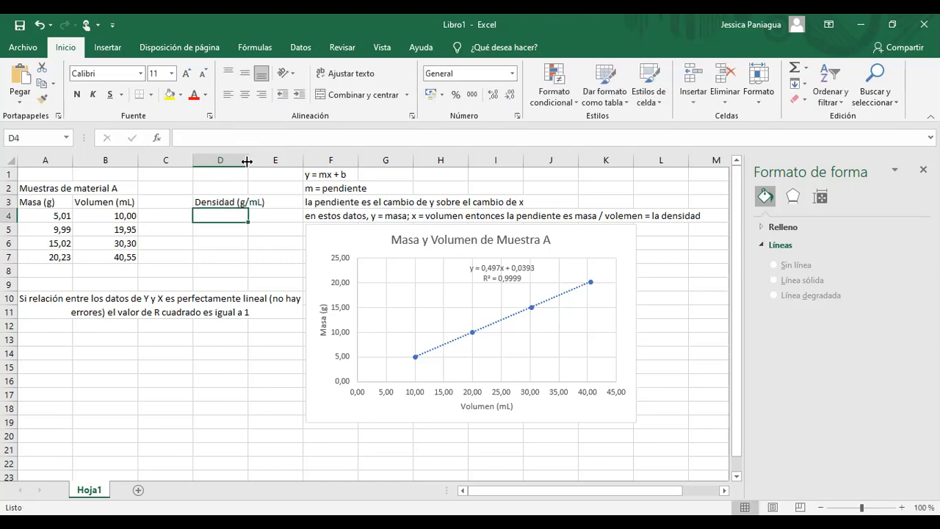
left_click_drag(246, 161, 268, 161)
left_click(221, 227)
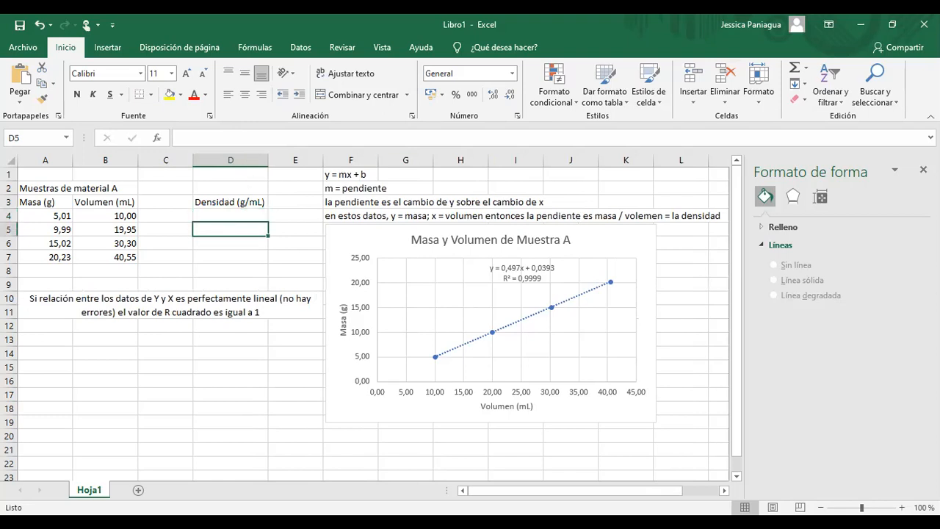
- Close the shape formatting pane and calculate the first sample's density in D4 with the formula =A4/B4
left_click(923, 169)
left_click(237, 212)
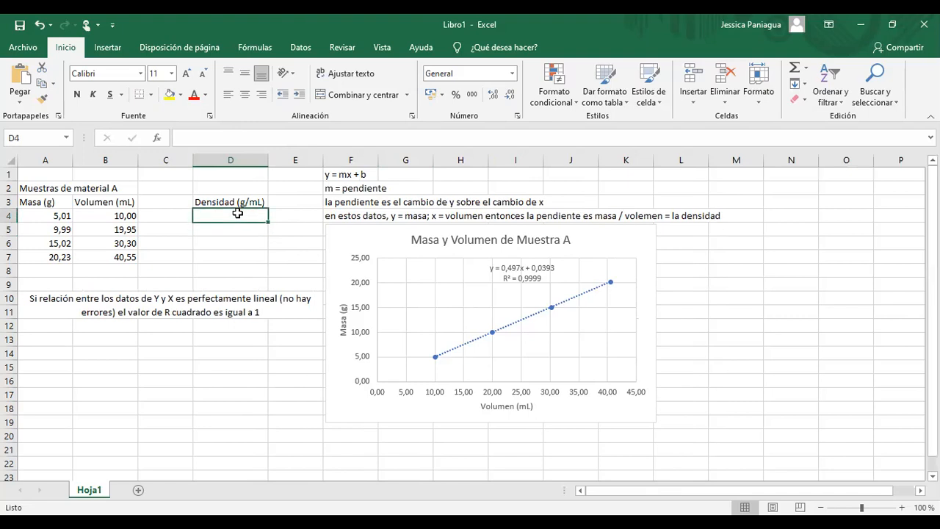
type("=")
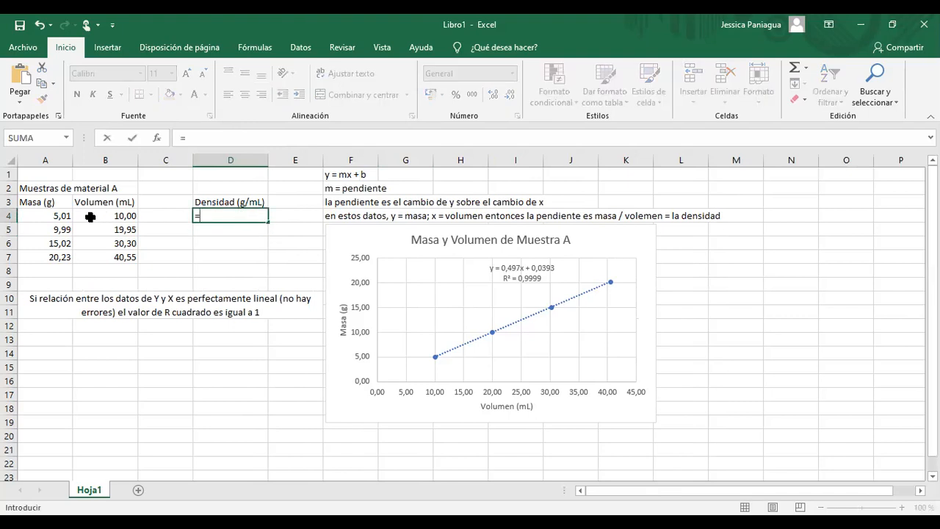
left_click(59, 212)
type("/")
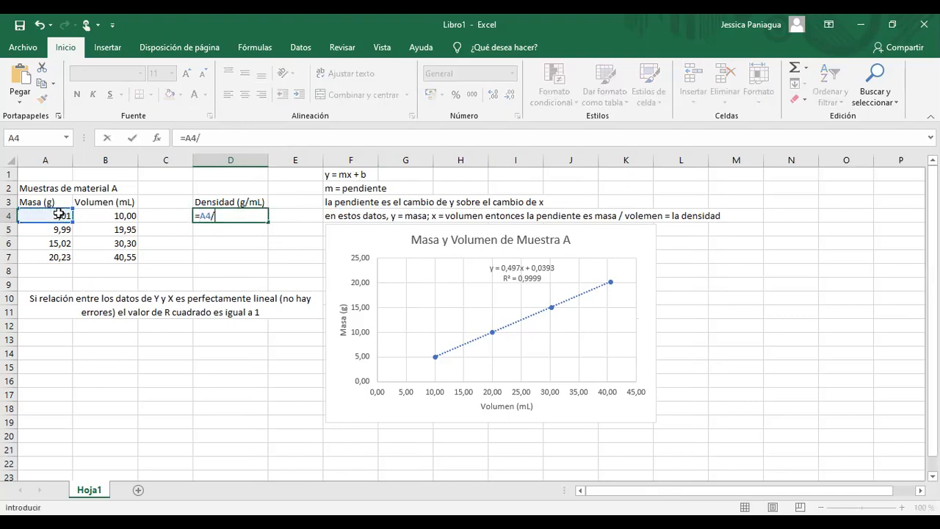
left_click(105, 215)
key("Return")
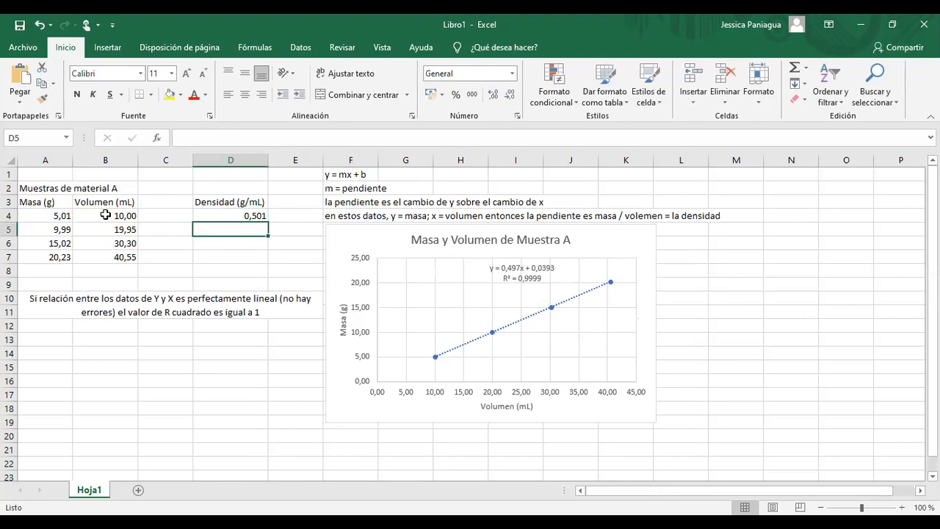
- Fill the density formula from D4 down through D7 and format the densities with three decimals
left_click(253, 216)
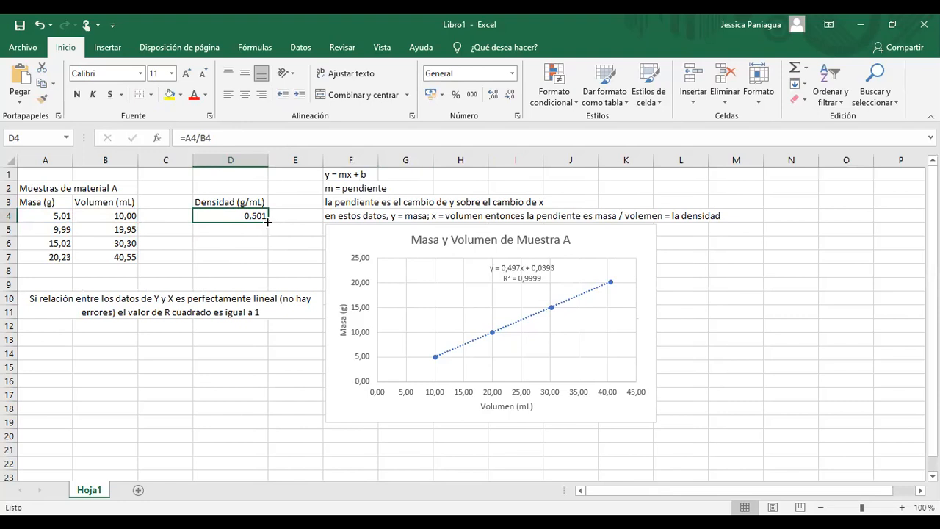
left_click_drag(268, 222, 267, 260)
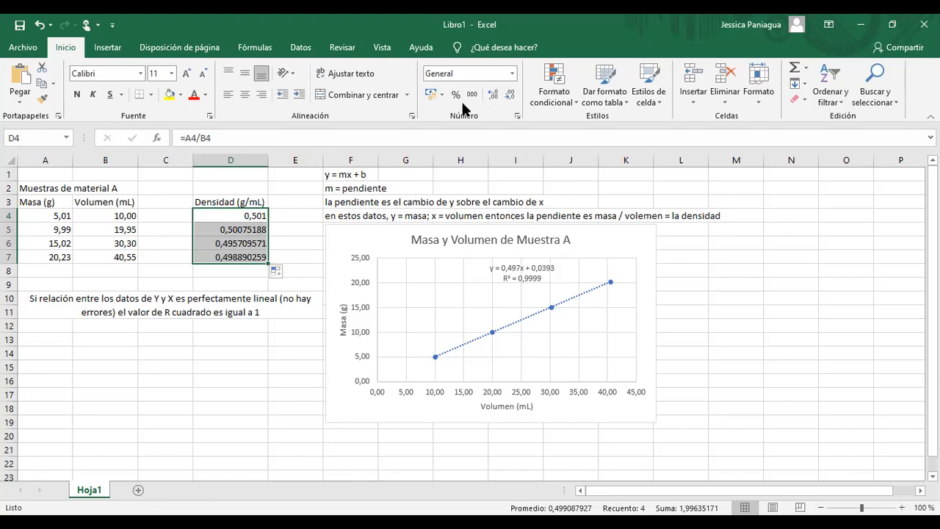
left_click(508, 93)
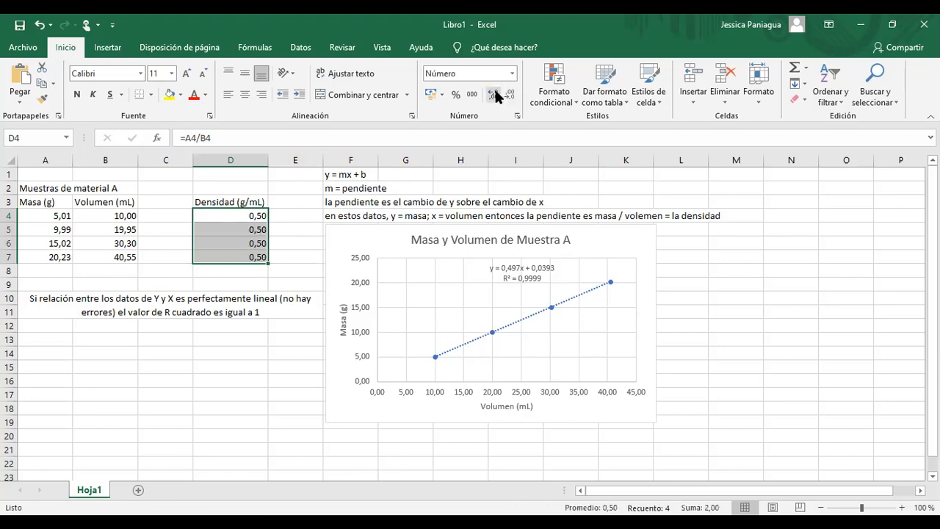
left_click(493, 95)
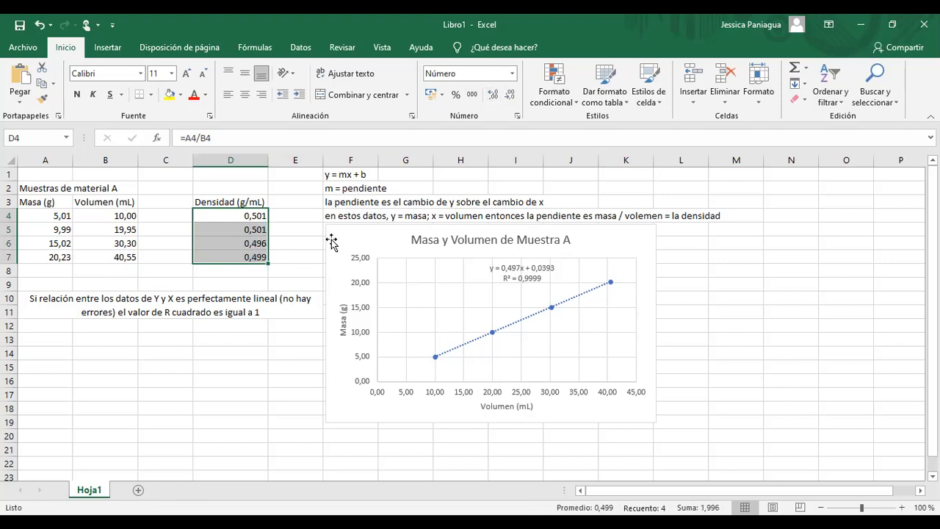
left_click(287, 261)
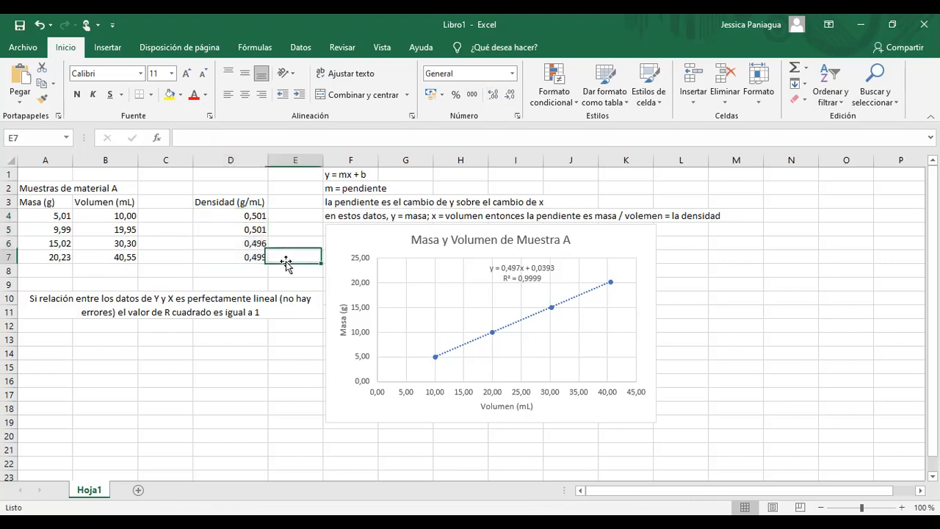
- Inspect the density formulas in D4, D5 and D6 to check which mass and volume cells each one references
left_click(254, 217)
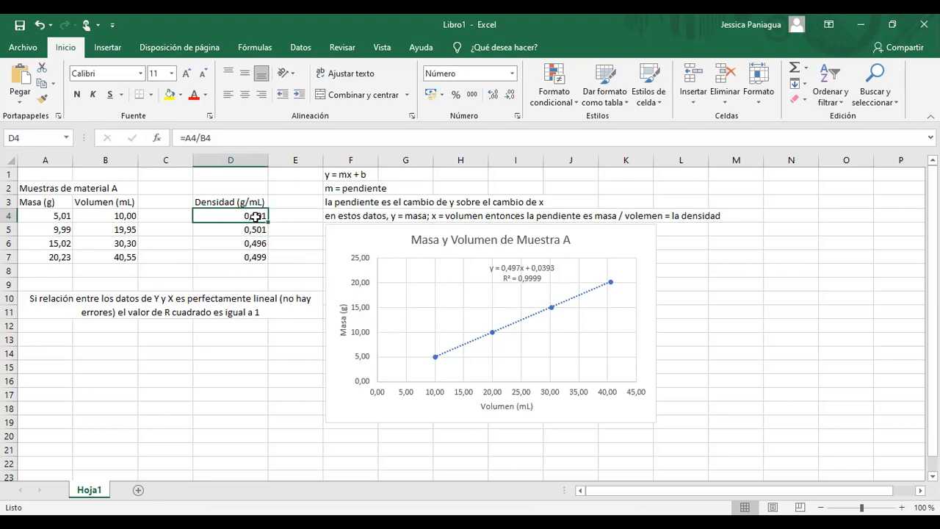
double_click(254, 217)
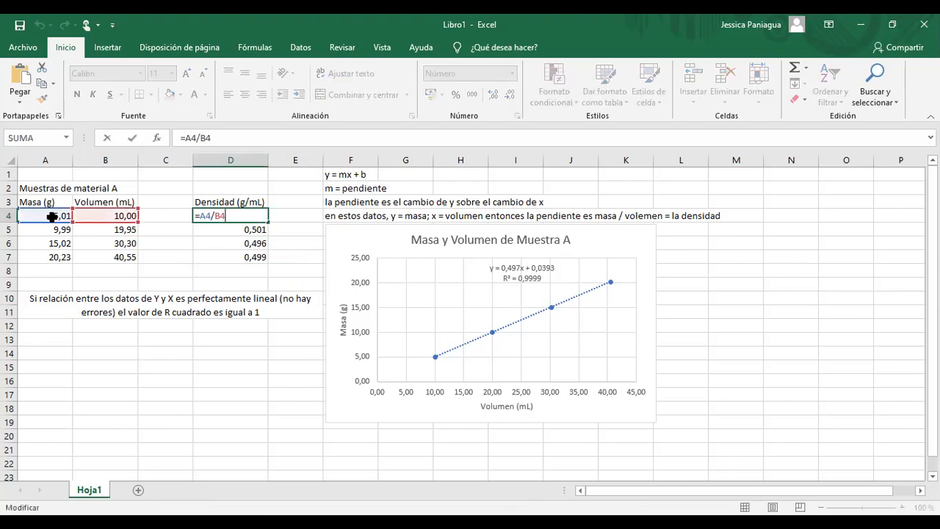
key("Return")
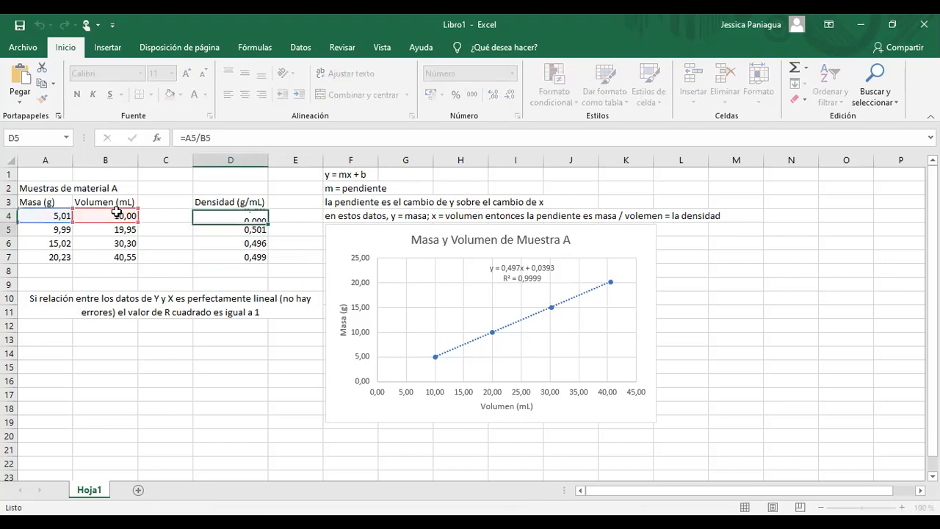
double_click(222, 229)
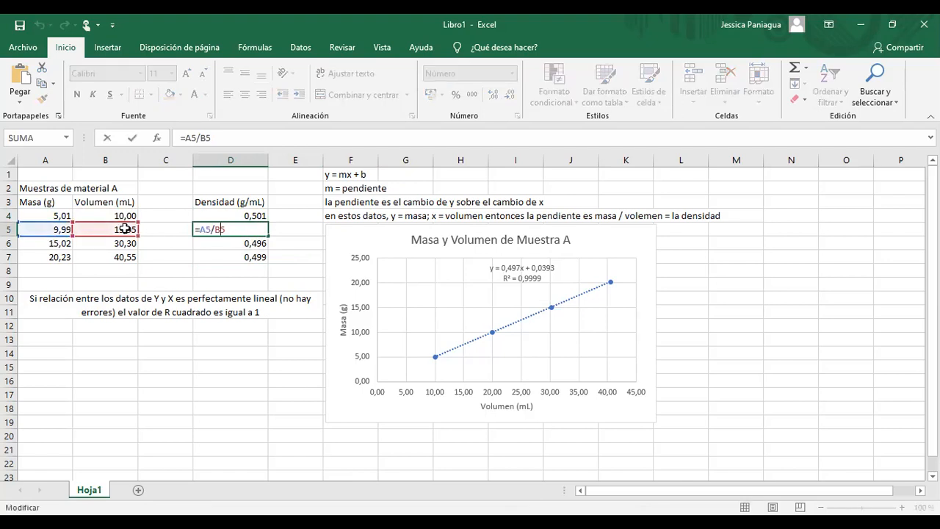
key("Return")
double_click(213, 243)
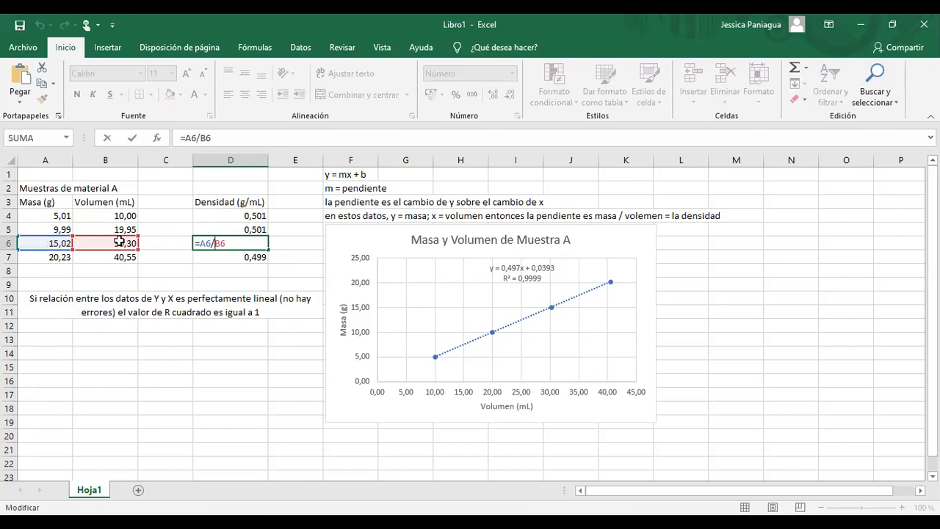
key("Return")
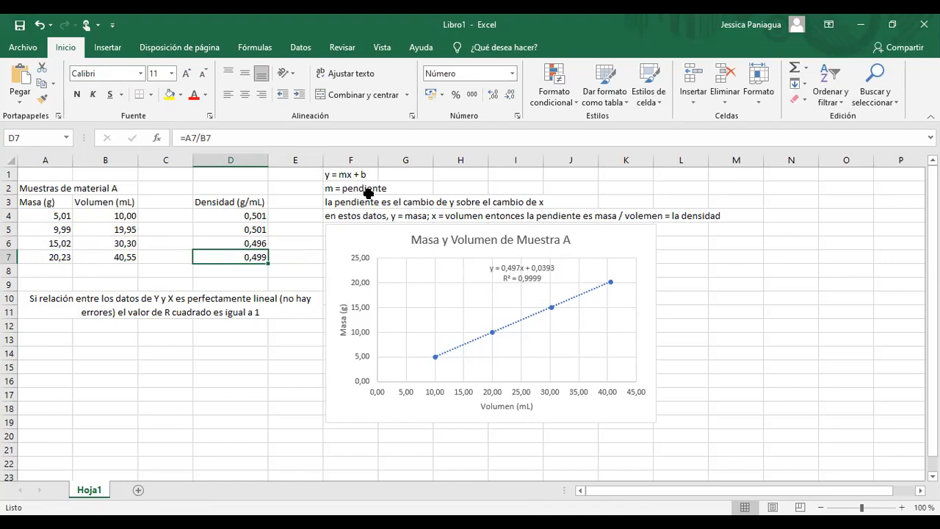
- Label C8 "promedio" and calculate the average of the densities D4:D7 in D8 with the PROMEDIO function
left_click(173, 273)
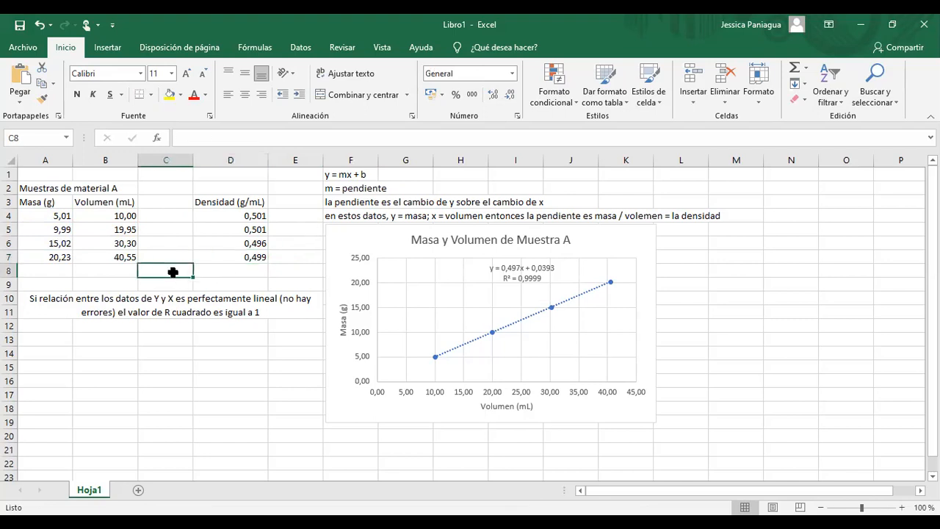
type("promedio")
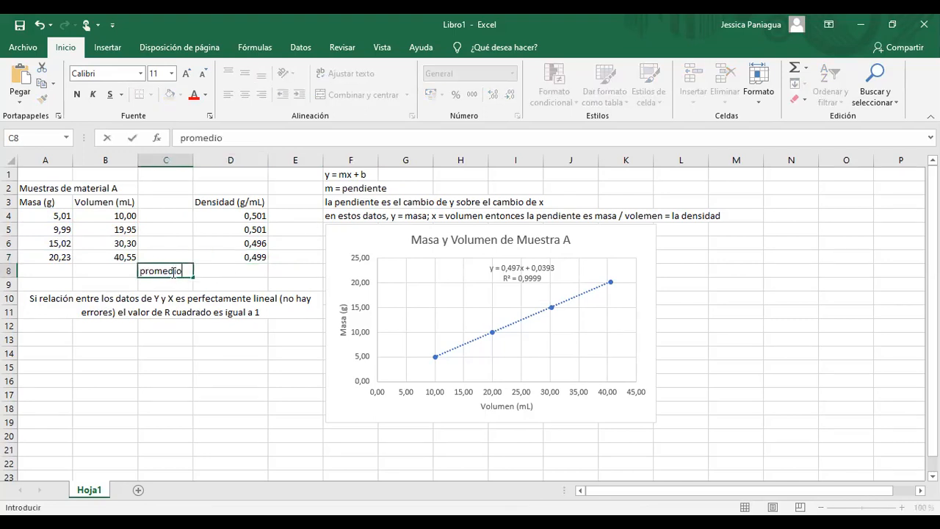
key("Tab")
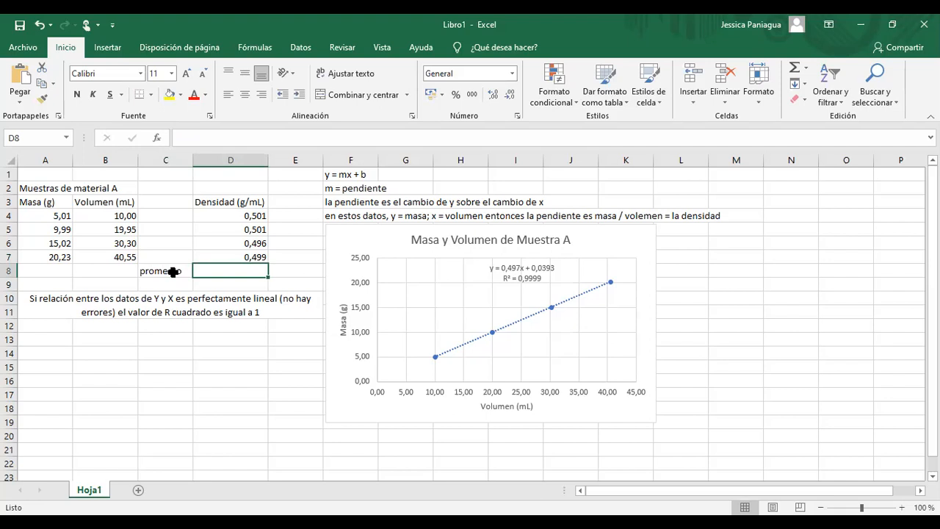
type("=")
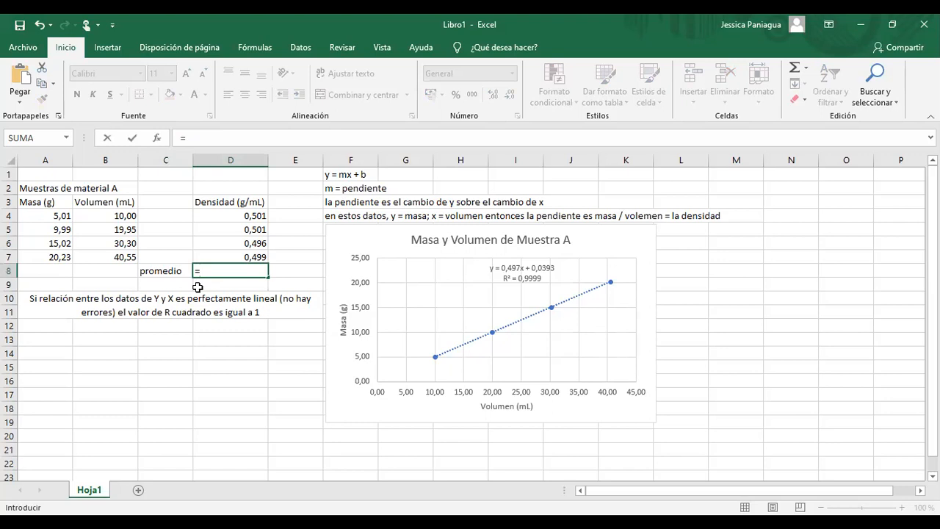
type("prom")
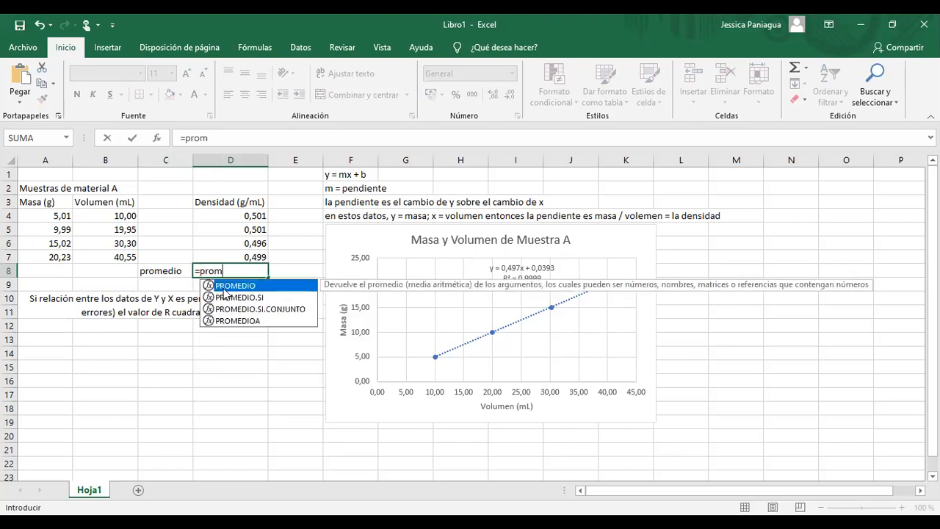
type("edio")
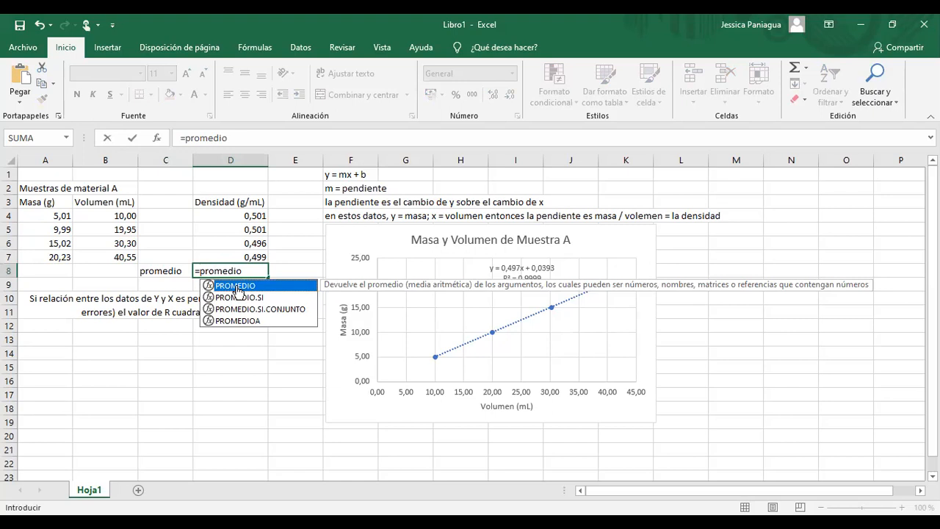
type("(")
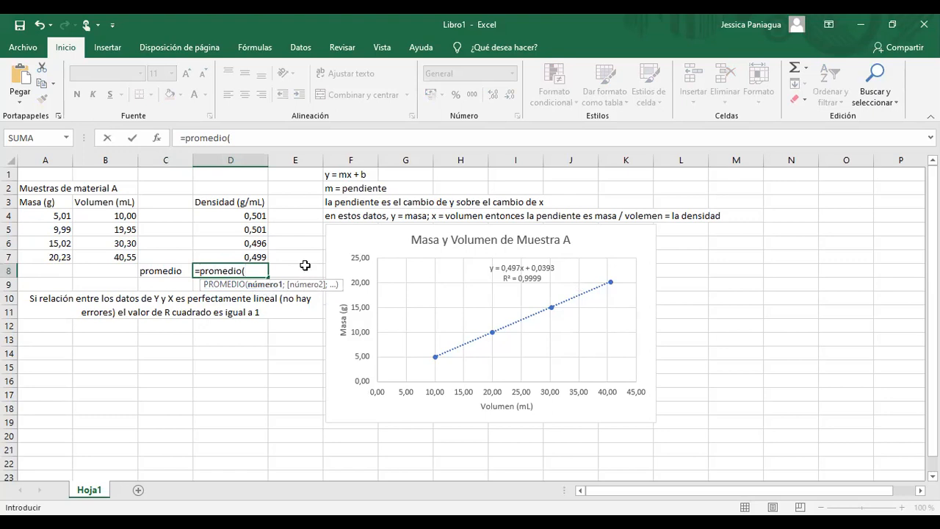
left_click_drag(253, 215, 257, 257)
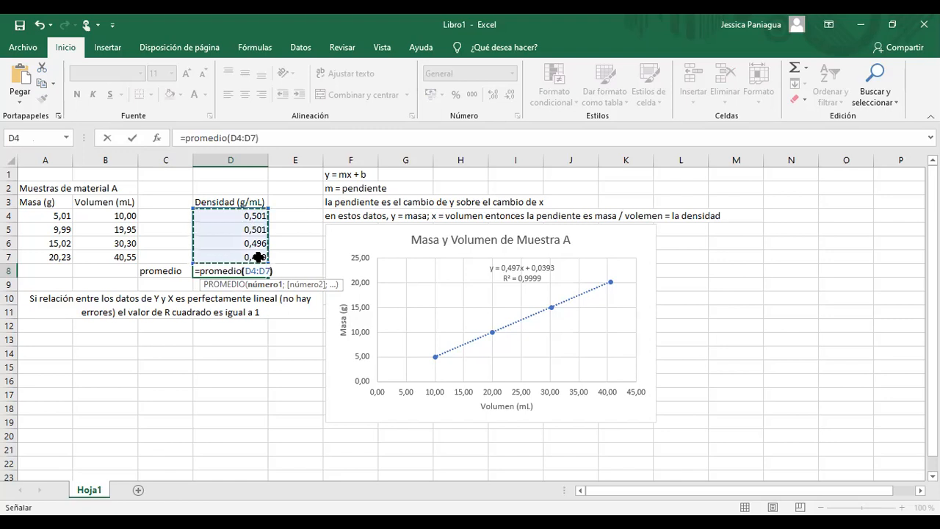
type(")")
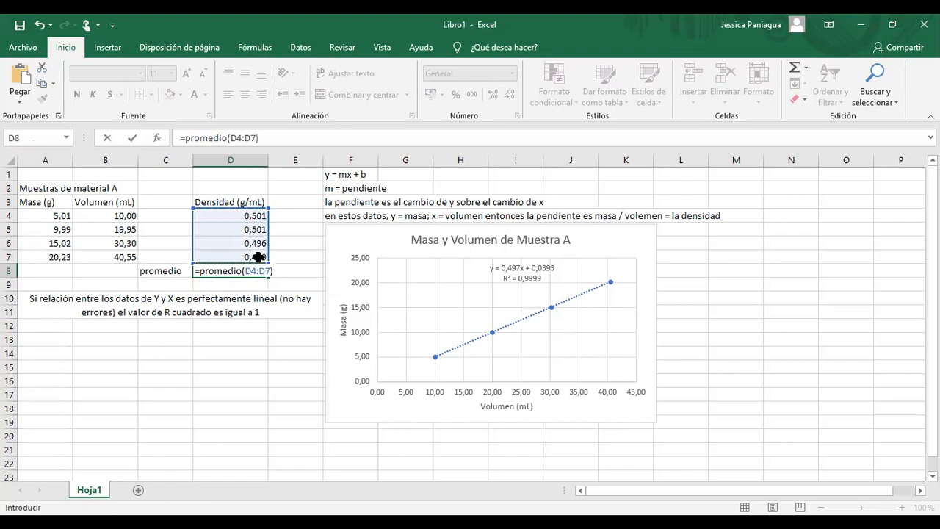
key("Return")
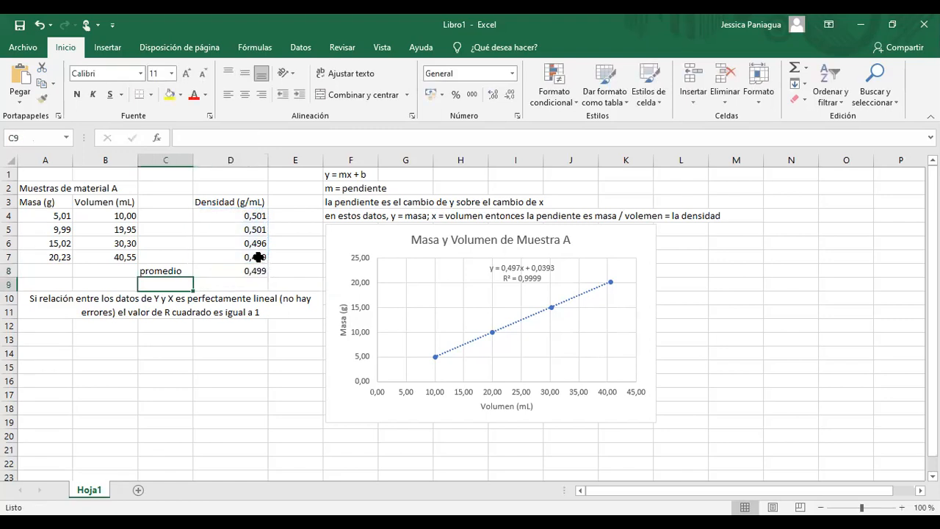
- Make the average density in D8 bold
left_click(252, 270)
key("ctrl+n")
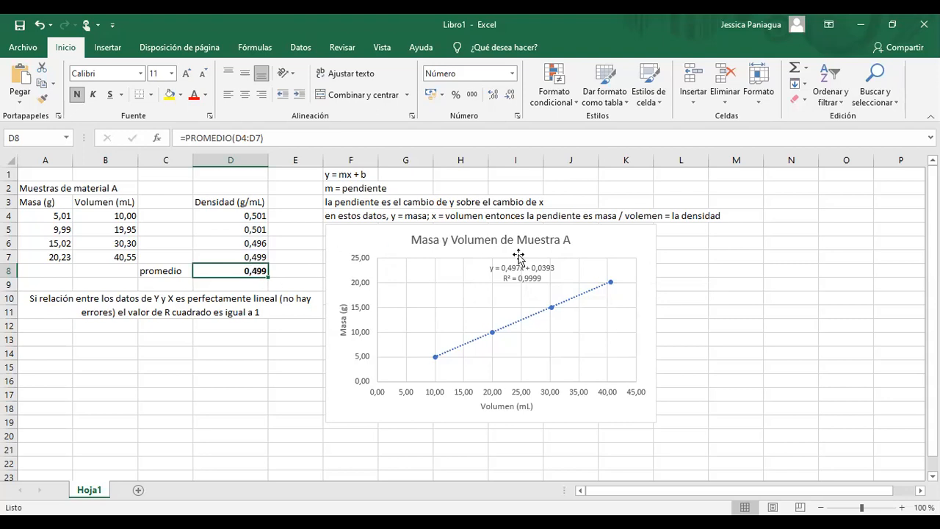
left_click(281, 273)
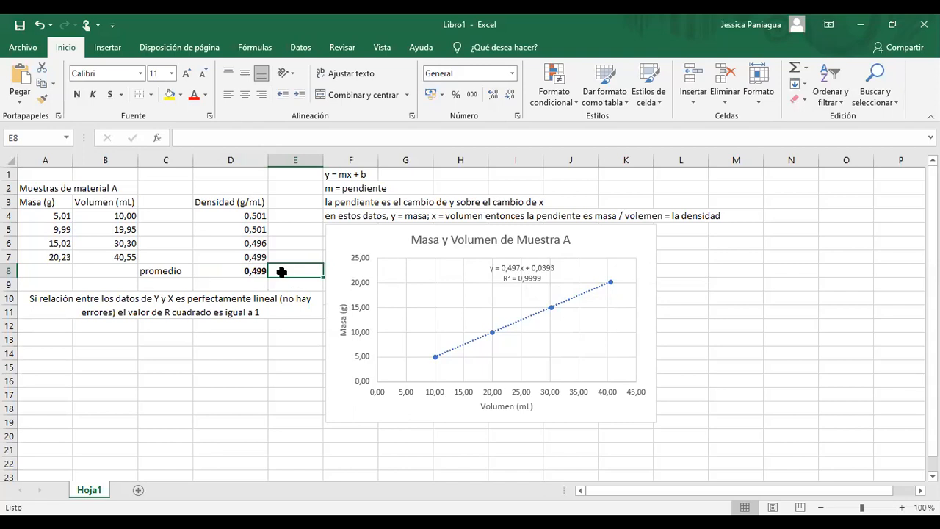
left_click(640, 245)
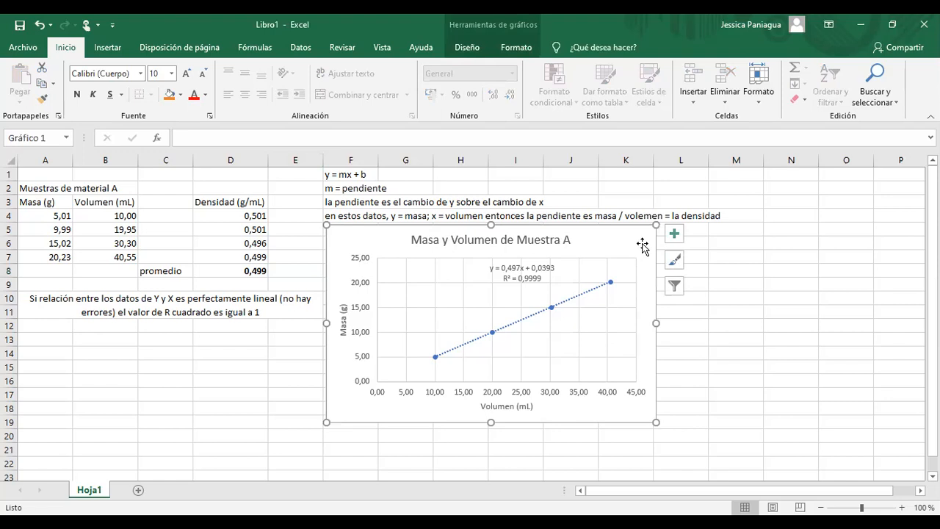
left_click(771, 284)
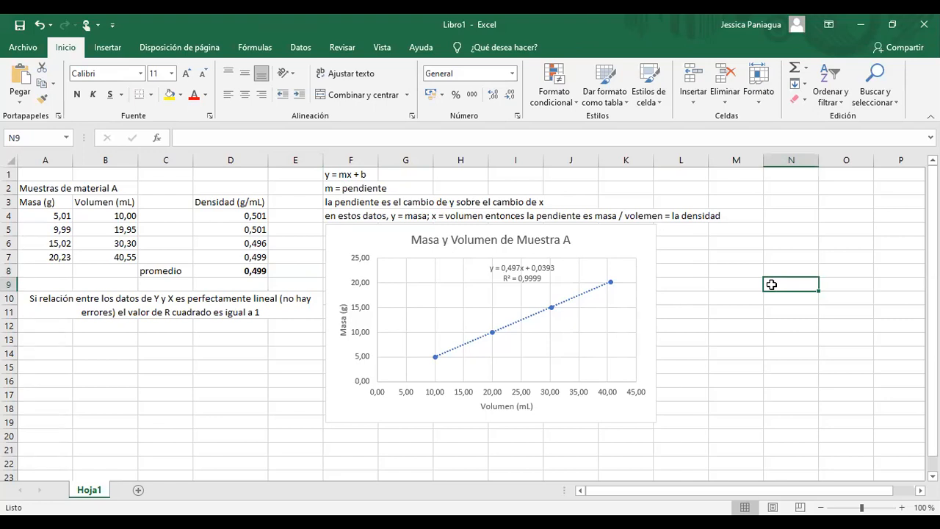
left_click(745, 258)
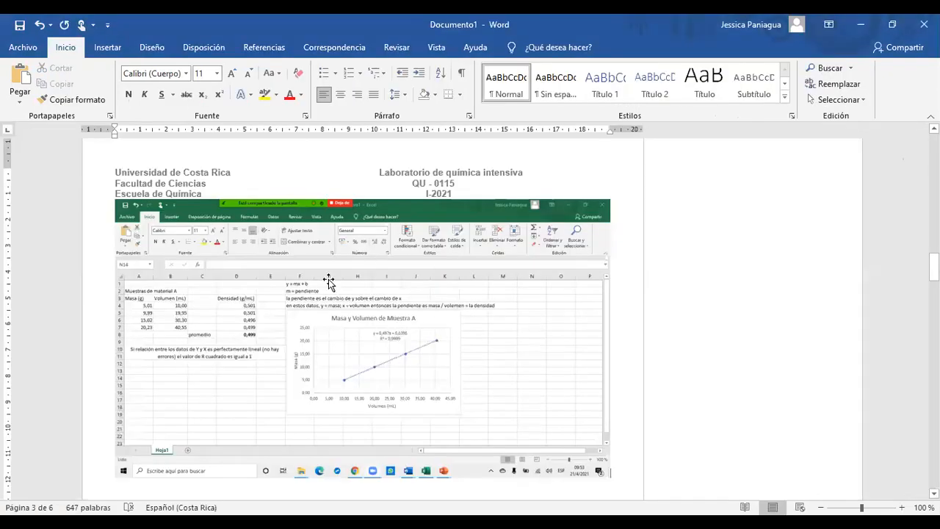
- In the Word document, crop the pasted worksheet screenshot down to just the "Masa y Volumen de Muestra A" chart
left_click(391, 411)
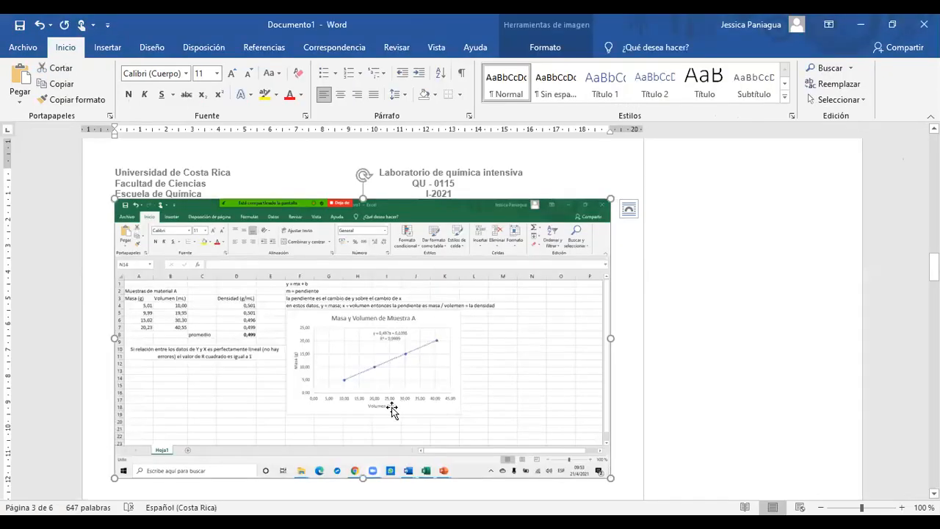
right_click(511, 318)
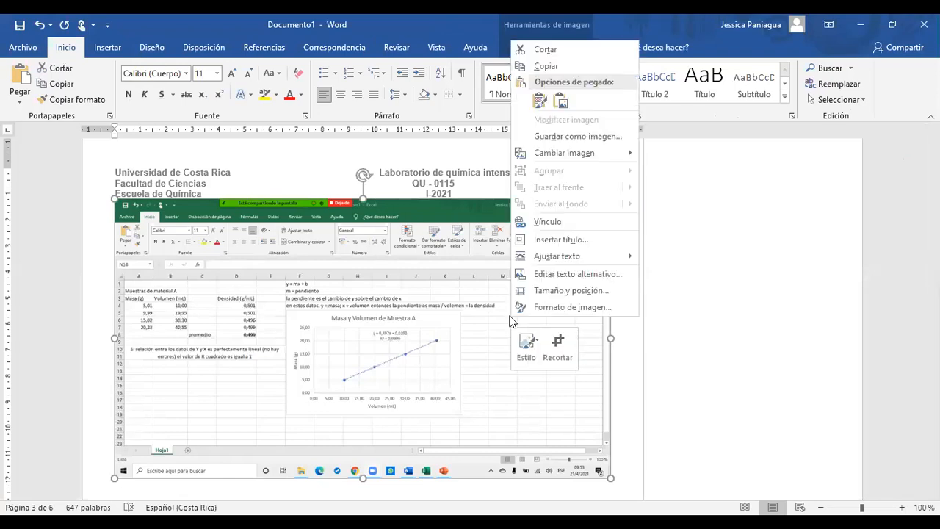
left_click(556, 347)
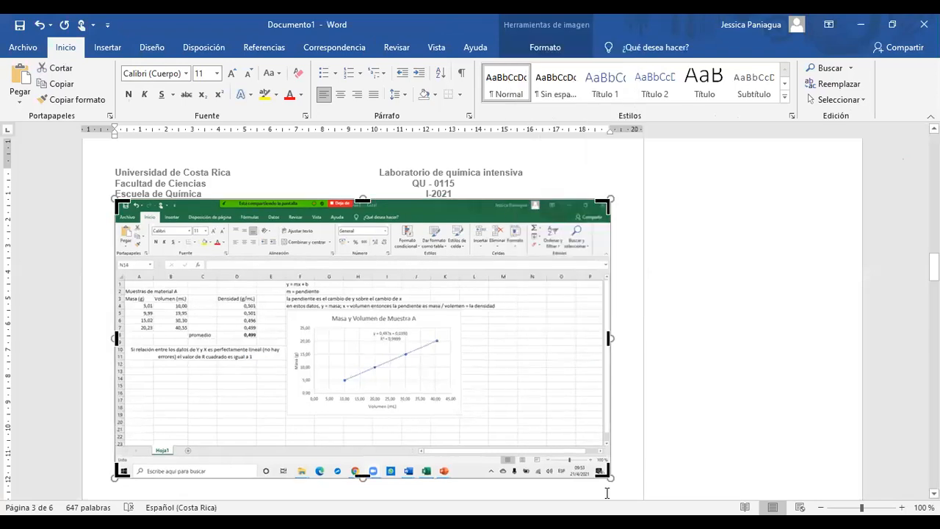
left_click_drag(609, 476, 464, 409)
left_click_drag(125, 198, 286, 312)
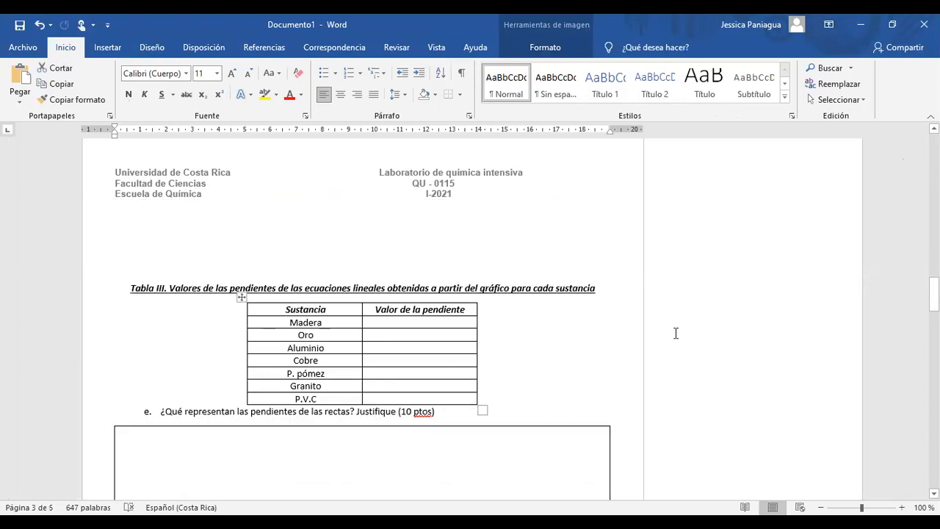
- Enlarge the cropped chart picture in the Word document
scroll(618, 299, "up", 2)
scroll(619, 300, "up", 6)
left_click(587, 371)
left_click(210, 319)
left_click_drag(292, 360, 389, 382)
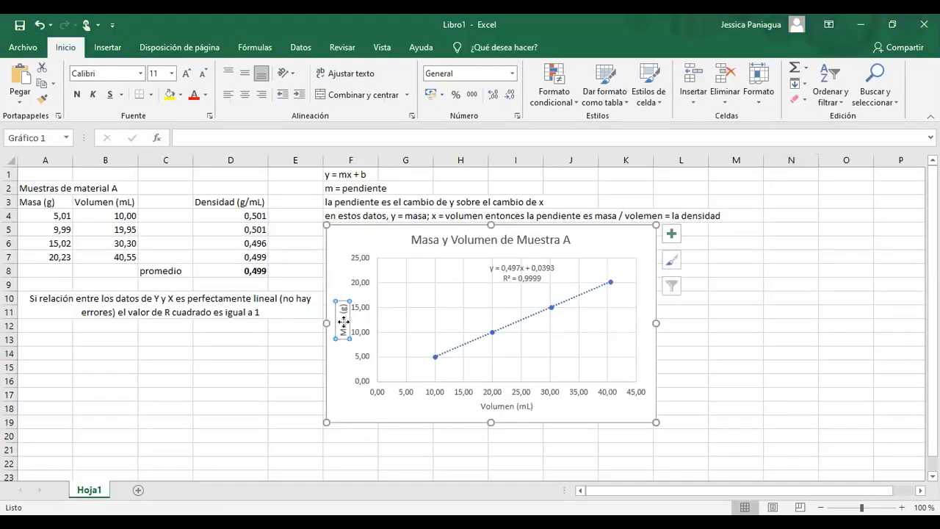
double_click(343, 317)
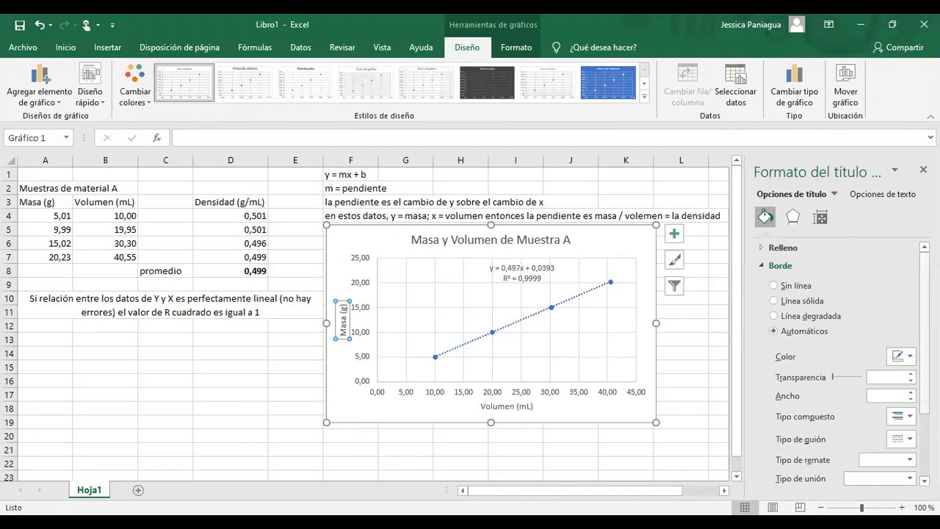
scroll(844, 368, "down", 3)
scroll(844, 367, "up", 3)
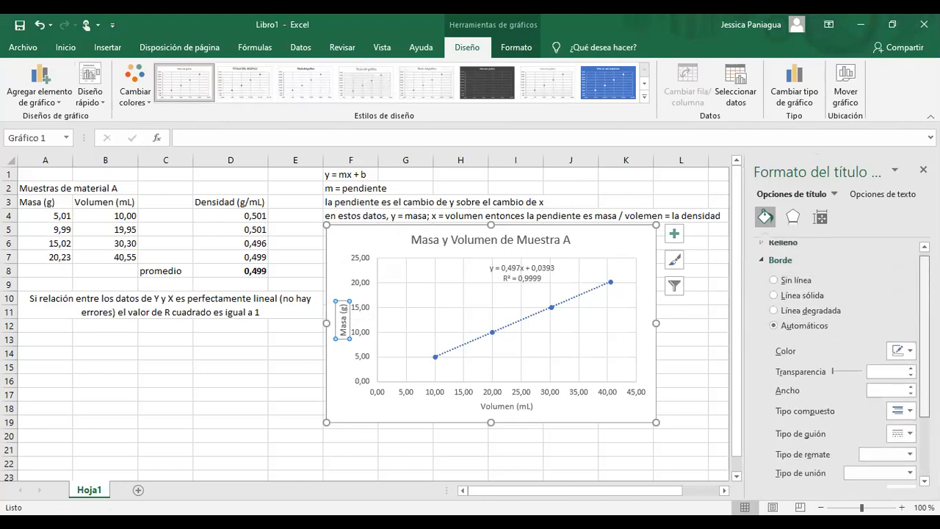
scroll(887, 426, "up", 1)
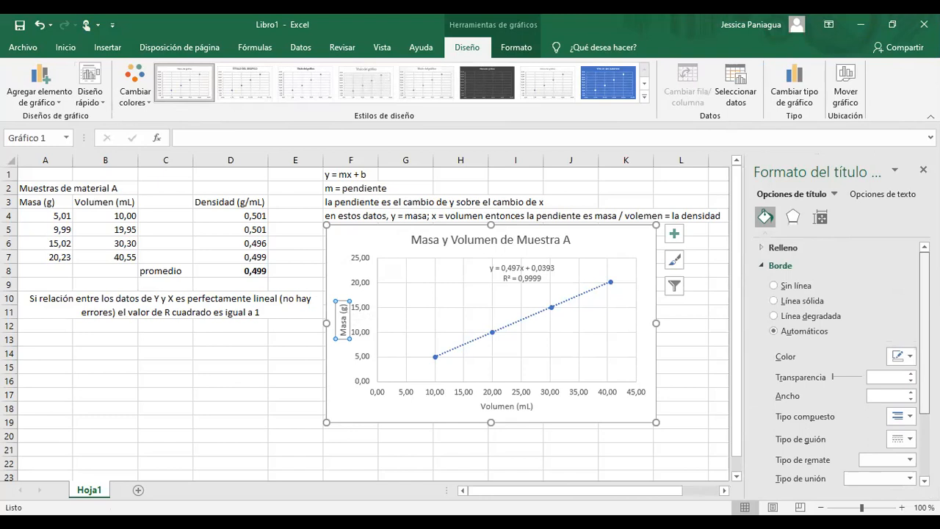
left_click(793, 217)
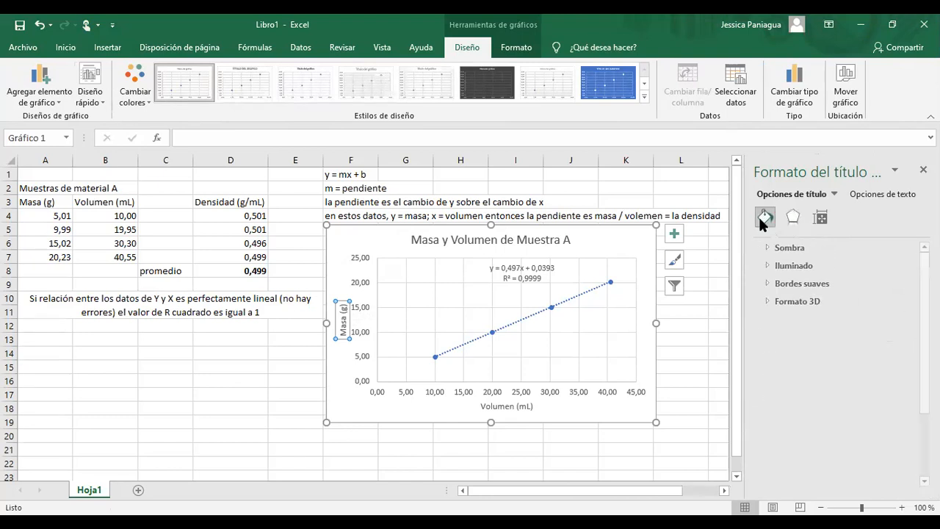
left_click(762, 222)
left_click(820, 220)
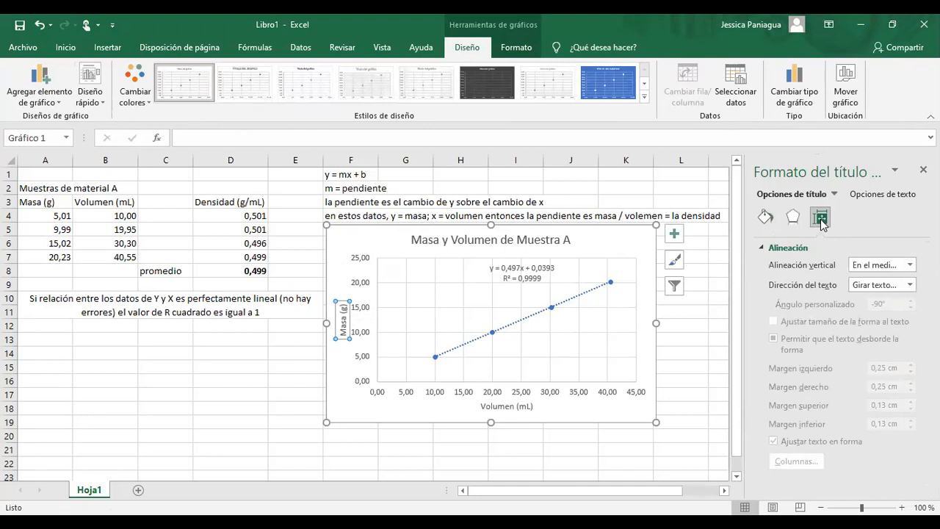
- Set the font size of the chart's vertical axis title "Masa (g)" to 14
left_click(341, 325)
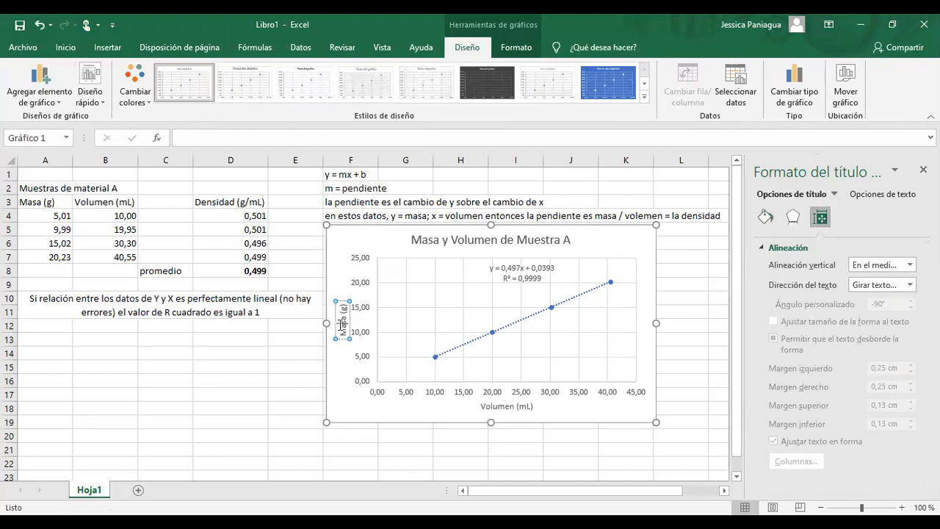
double_click(341, 324)
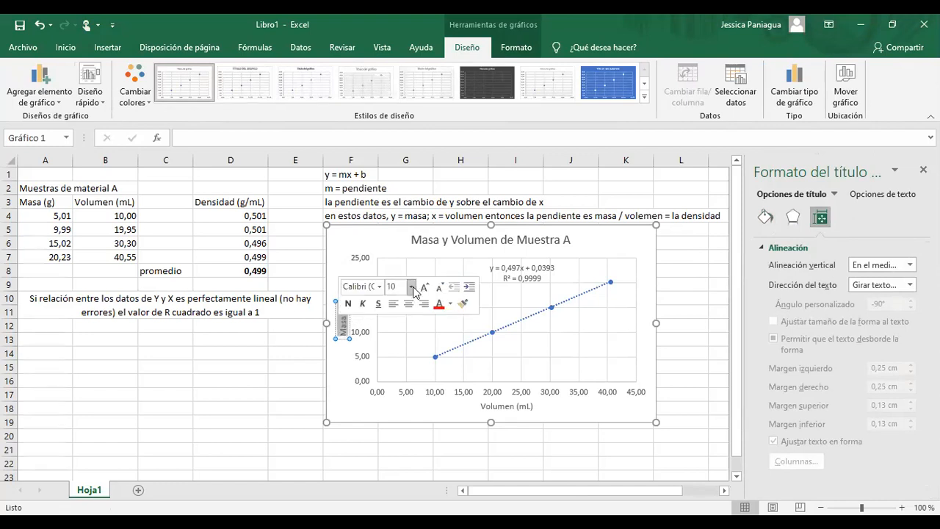
left_click(411, 287)
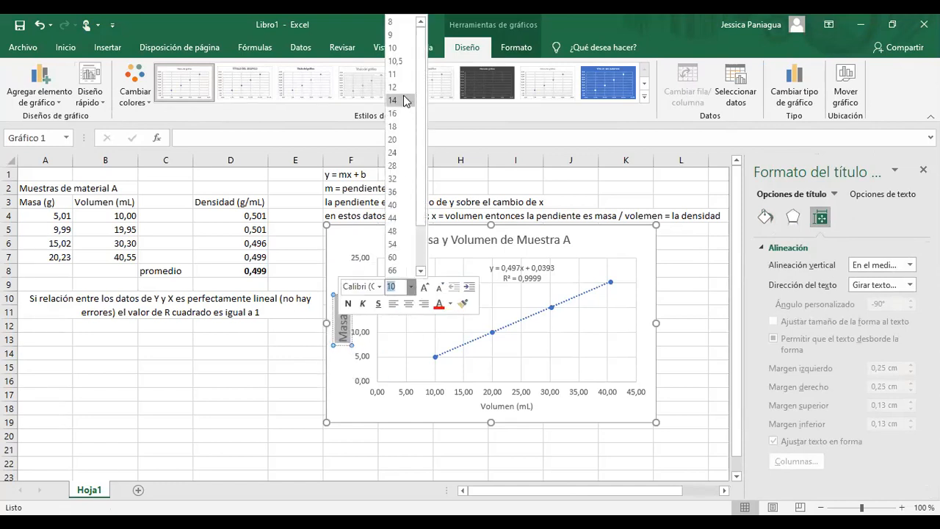
left_click(406, 101)
- Set the font size of the whole horizontal axis title "Volumen (mL)" to 14
left_click(507, 406)
double_click(508, 406)
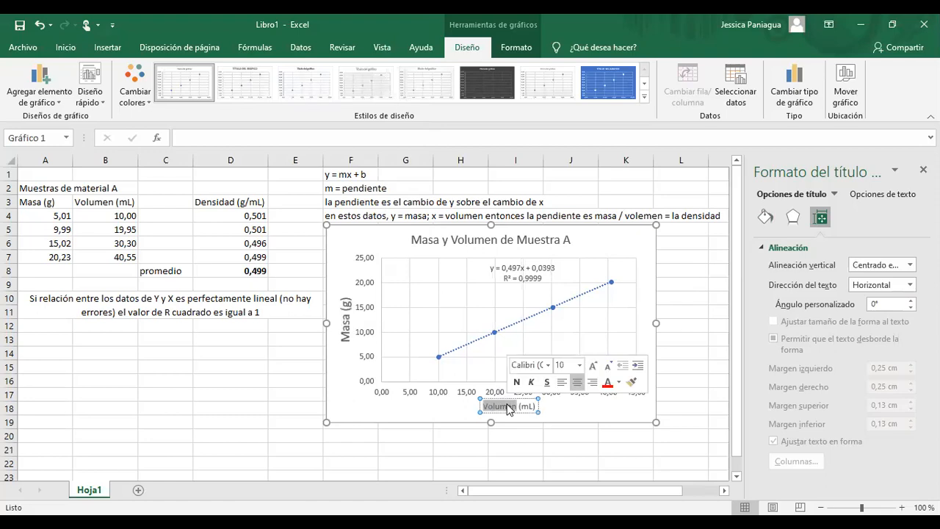
key("shift+Right")
key("shift+Right")
key("shift+Right")
key("shift+Right")
key("shift+Right")
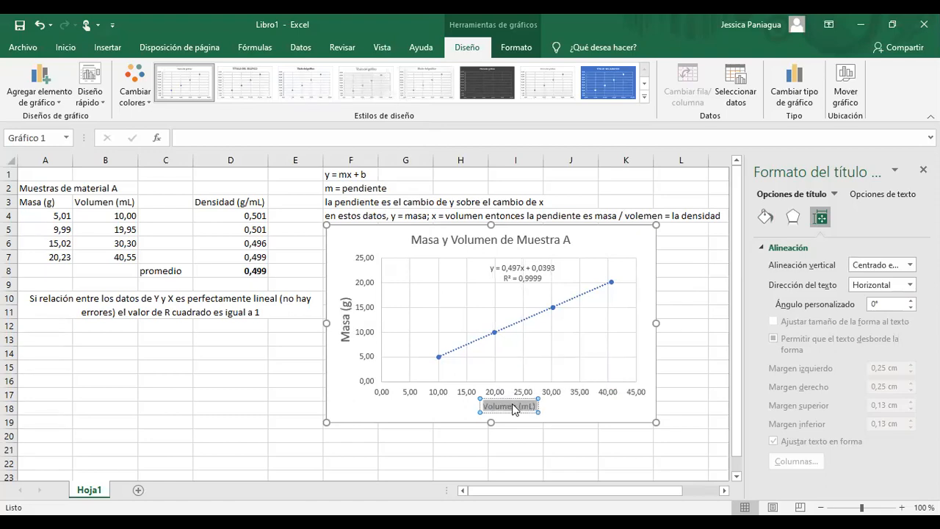
right_click(513, 409)
left_click(68, 50)
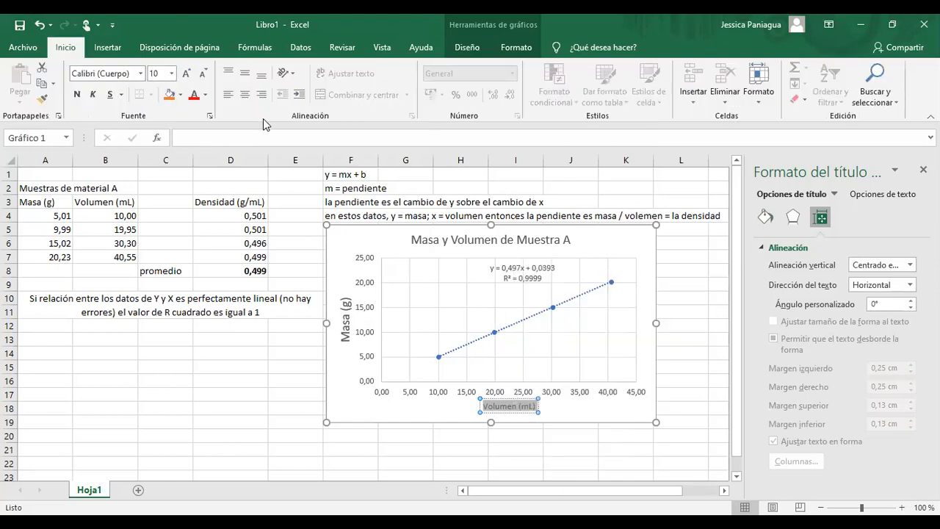
left_click(171, 74)
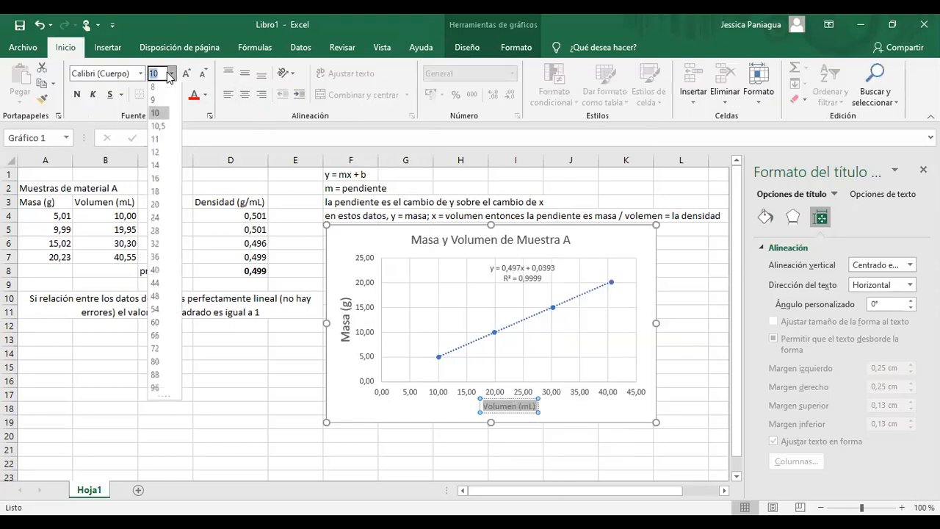
left_click(157, 164)
- Set the font size of the number labels on the chart's horizontal and vertical axes to 11
left_click(367, 302)
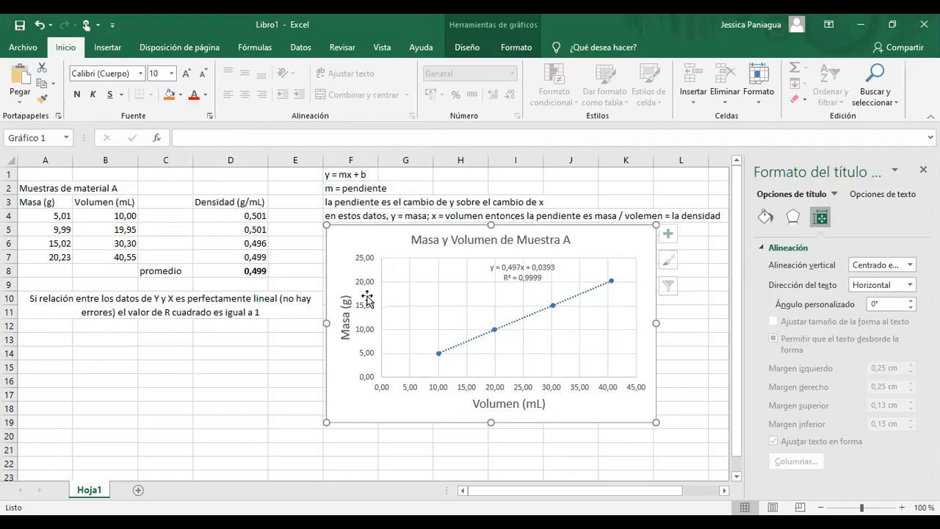
left_click(365, 287)
left_click(431, 387)
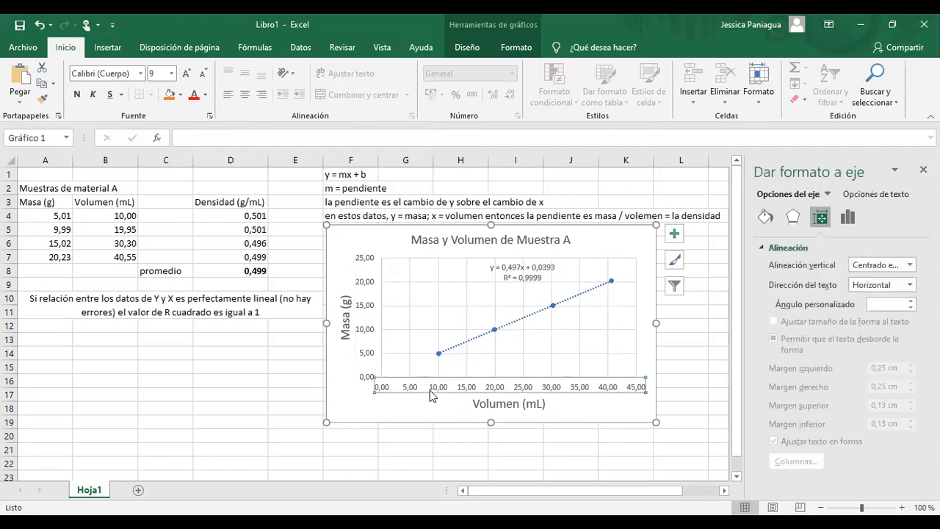
left_click(171, 74)
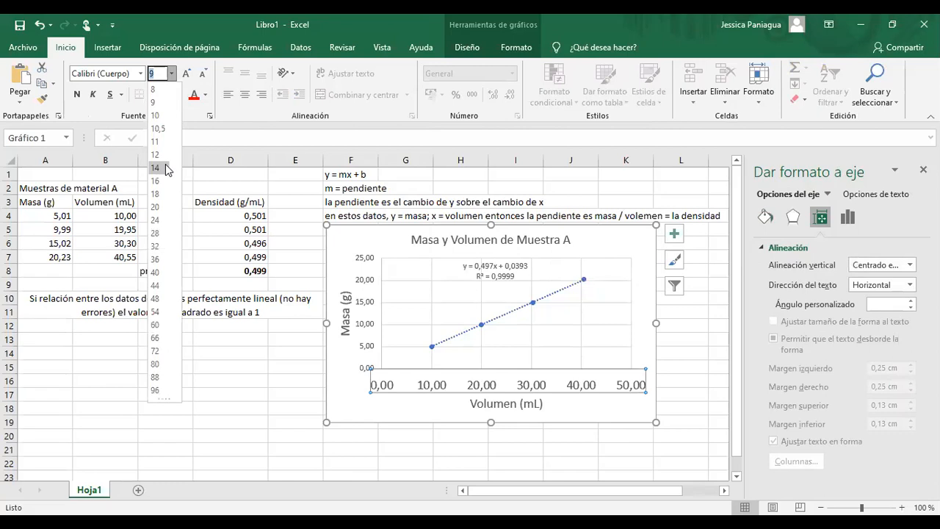
left_click(163, 141)
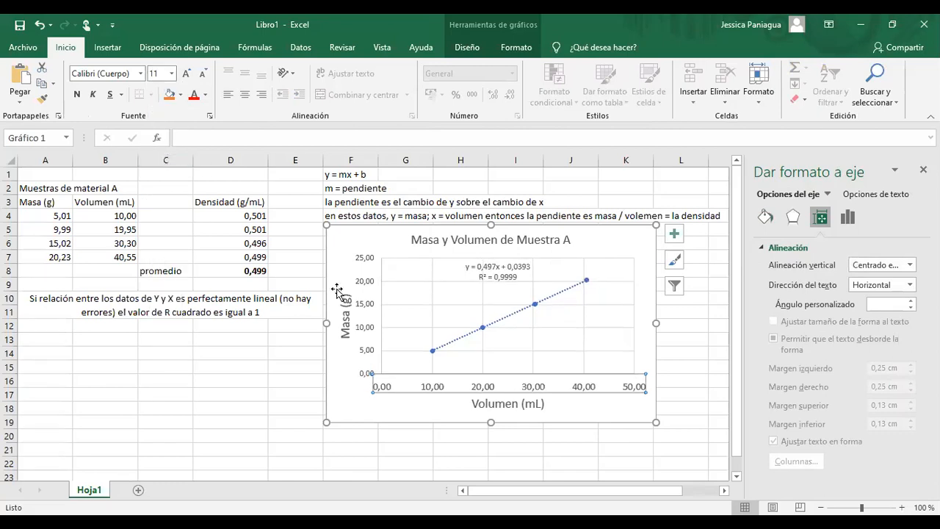
left_click(359, 311)
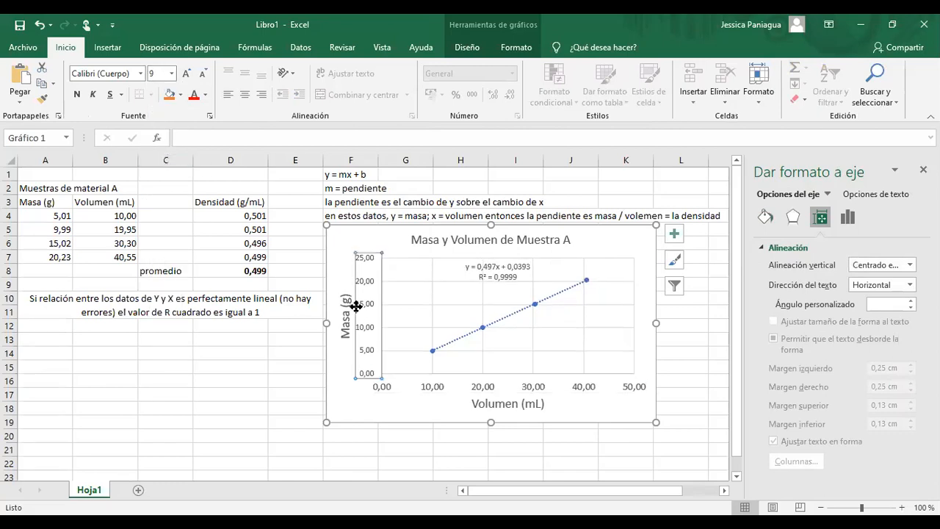
left_click(171, 73)
left_click(162, 136)
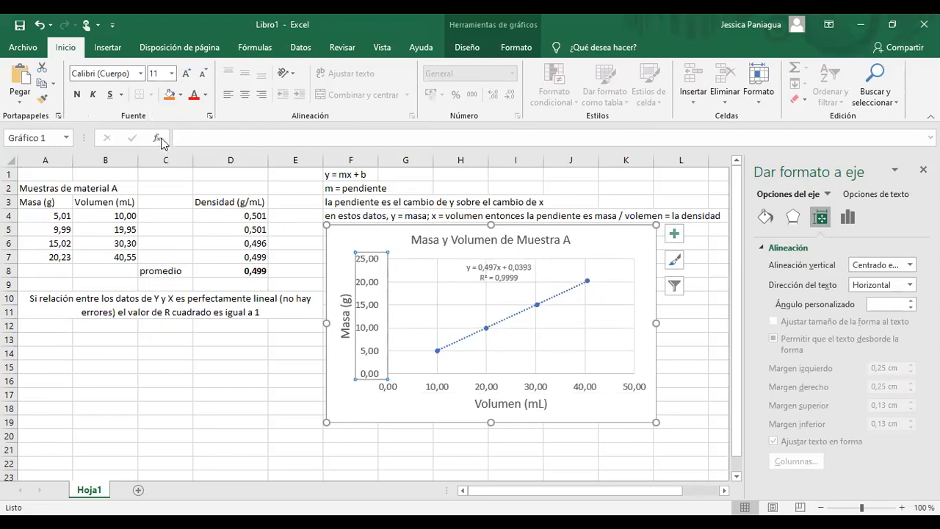
- Set the font size of the trendline's equation and R² label to 11, and deselect the chart
left_click(476, 266)
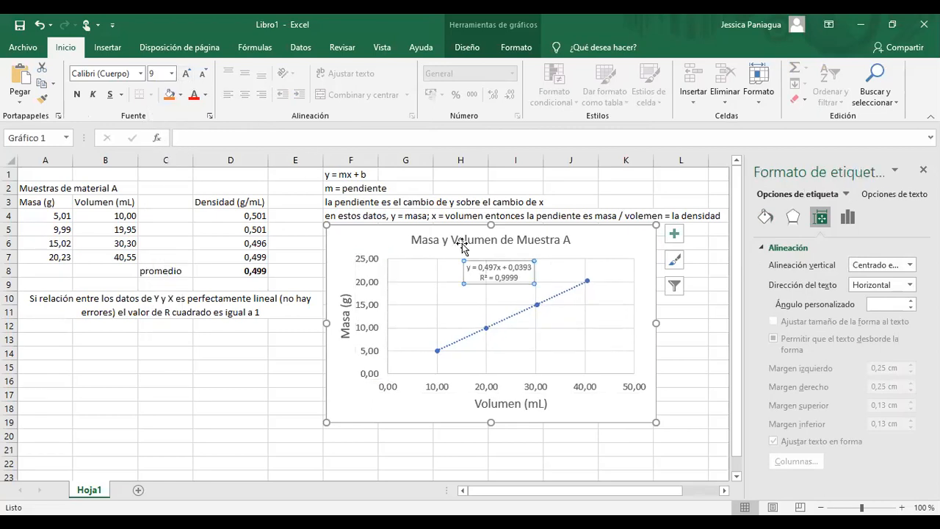
left_click(171, 73)
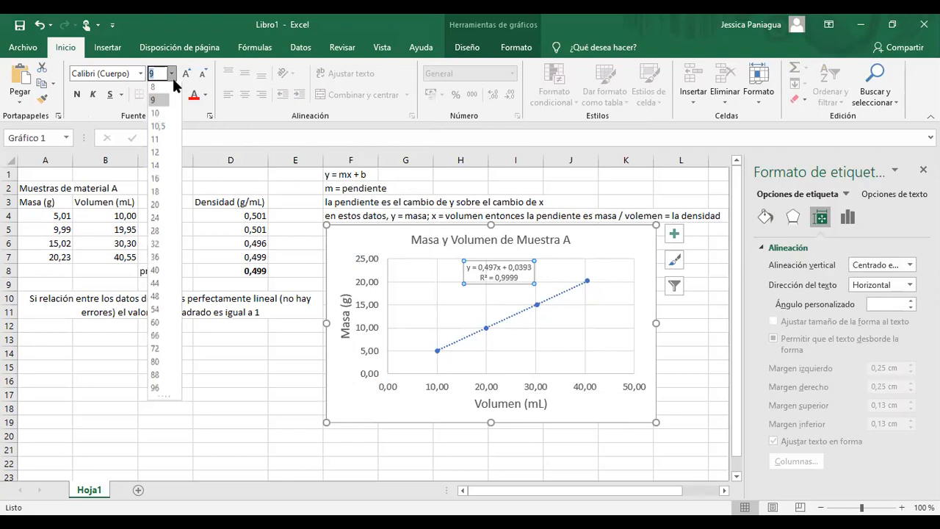
left_click(162, 141)
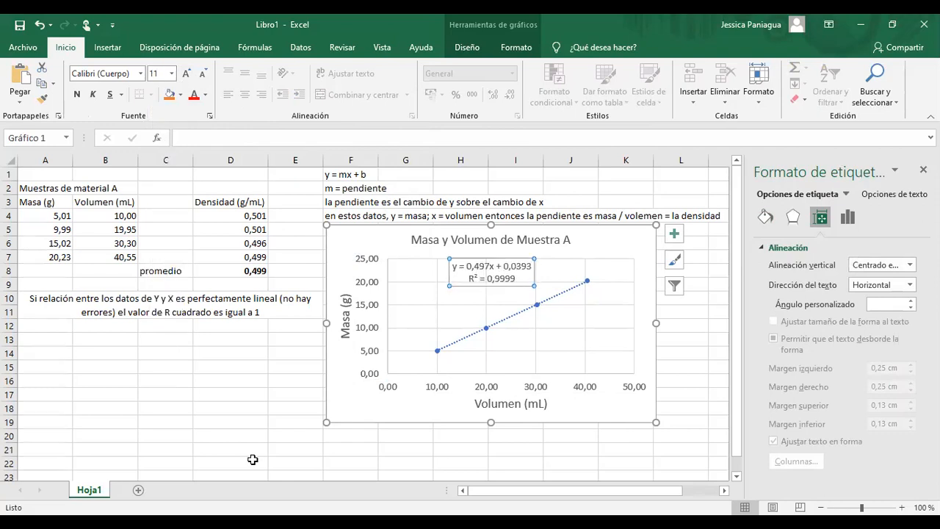
left_click(266, 408)
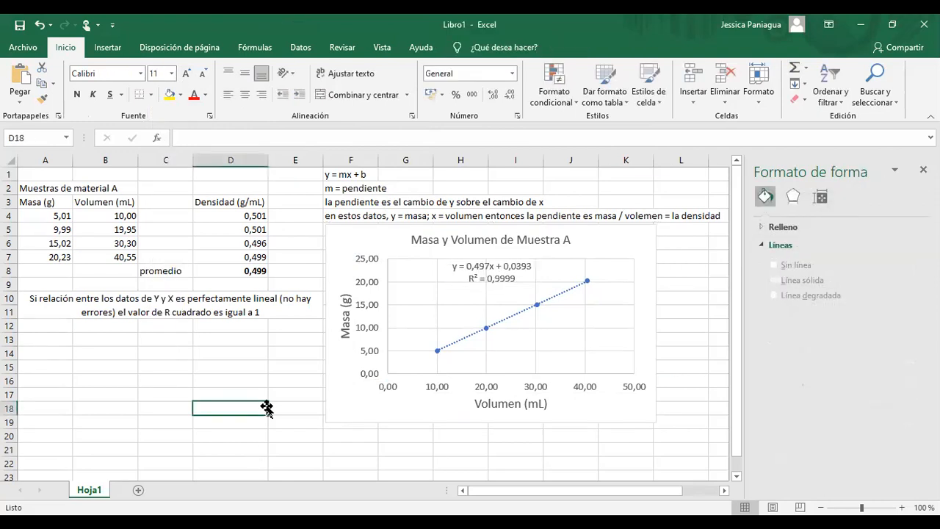
- Try a major unit of 2 on the chart's vertical axis and undo it
left_click(374, 301)
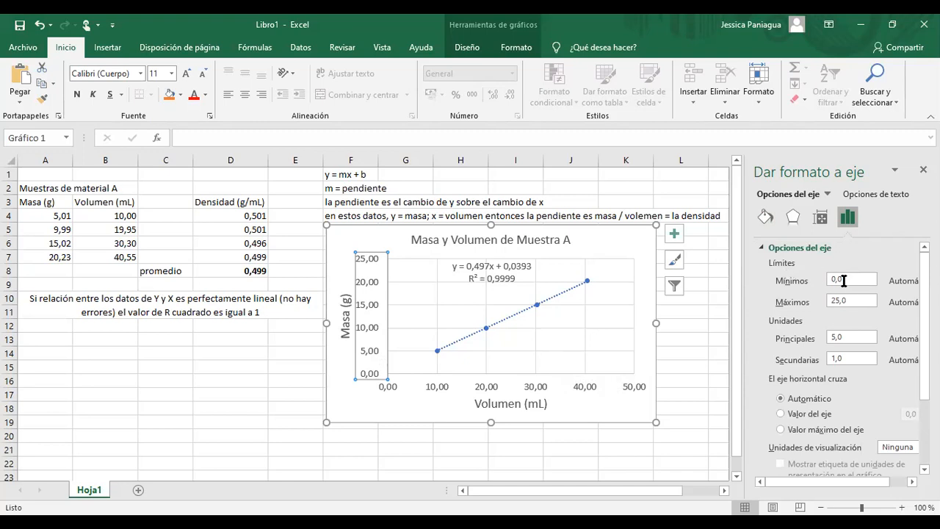
left_click(833, 337)
key("BackSpace")
type("2")
key("Return")
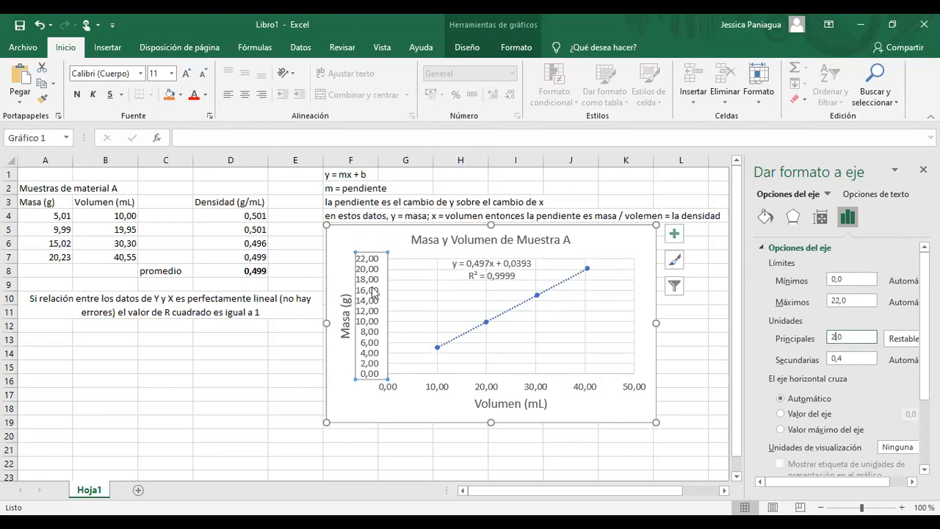
key("ctrl+z")
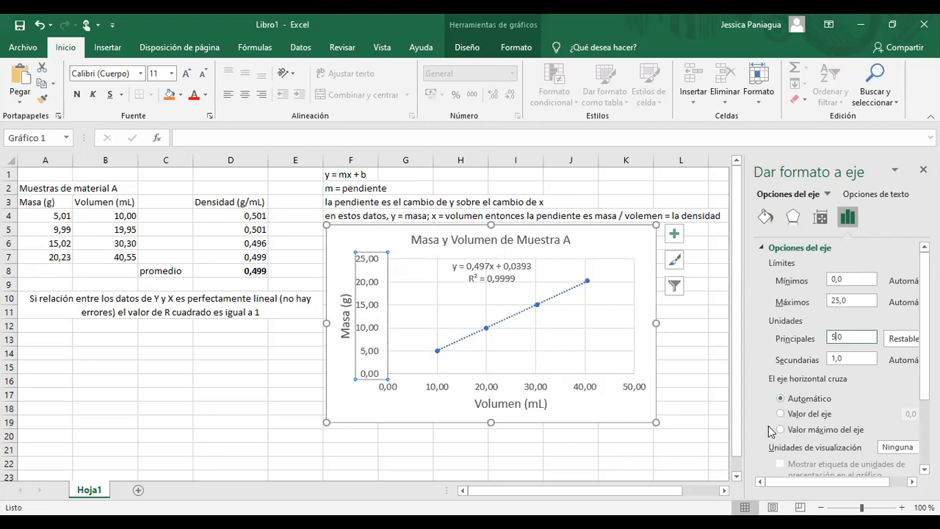
scroll(771, 431, "down", 3)
left_click(589, 392)
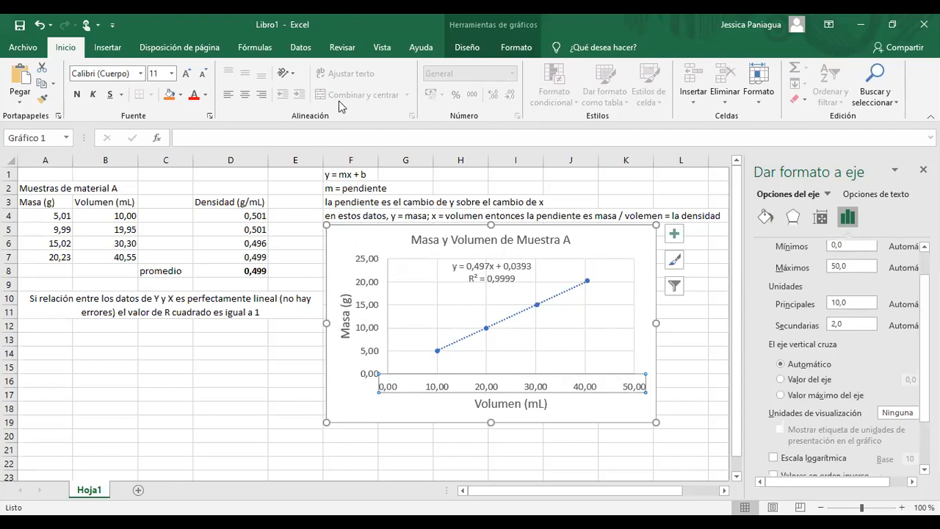
key("Escape")
- Duplicate the material A table A2:D8, with its densities and average, below the note starting at A13
left_click(45, 187)
left_click_drag(44, 187, 260, 275)
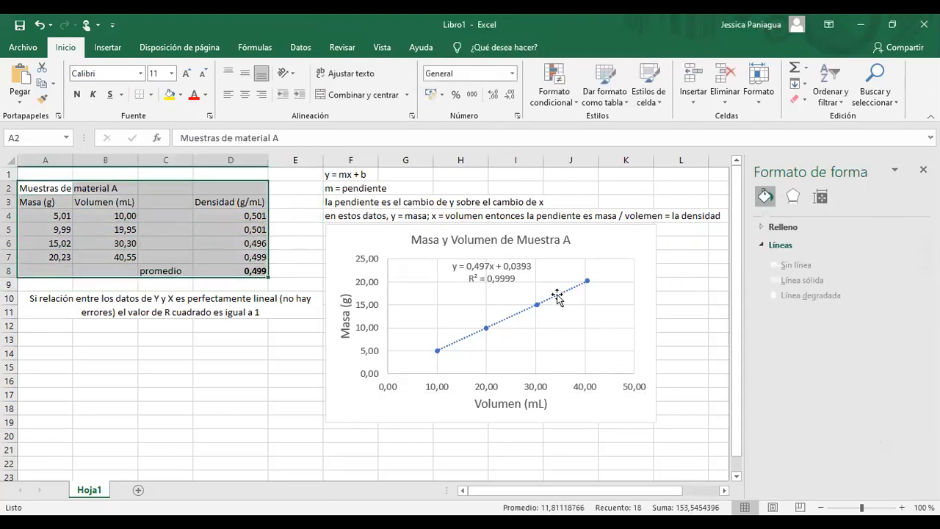
key("ctrl+c")
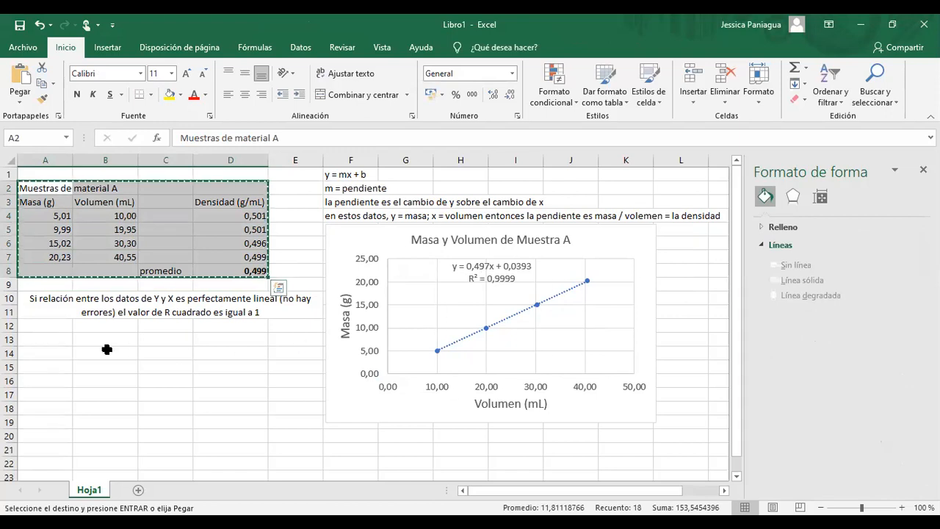
left_click(38, 339)
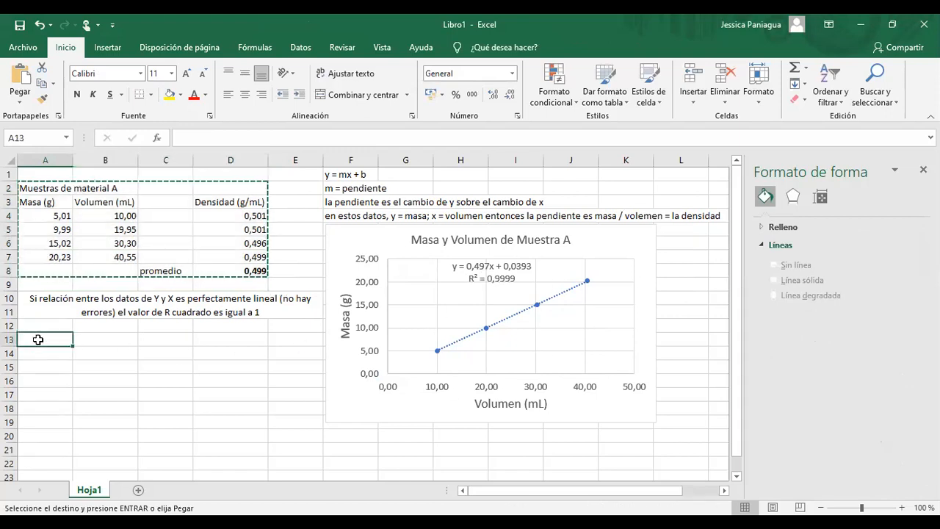
key("ctrl+v")
- Change the title of the copied table in A13 to "Muestras de material B"
left_click(49, 338)
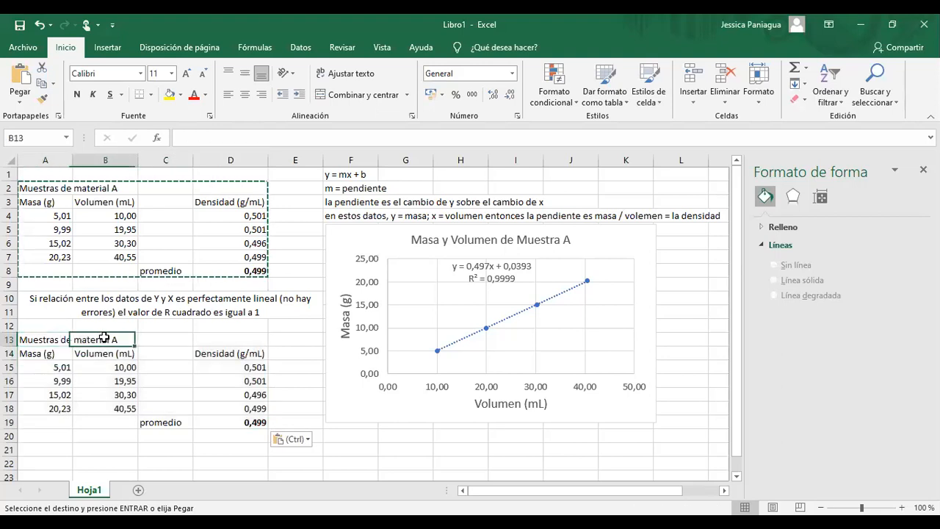
left_click(290, 138)
key("BackSpace")
type("B")
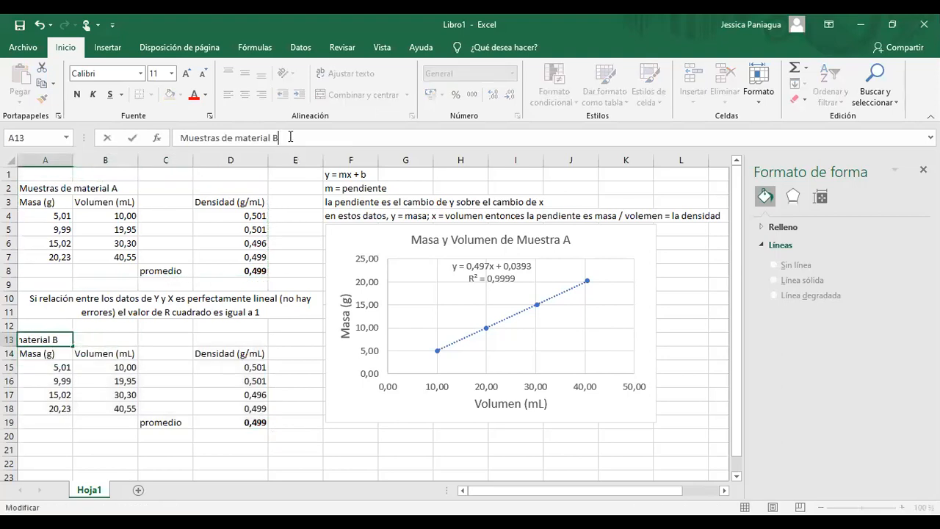
key("Return")
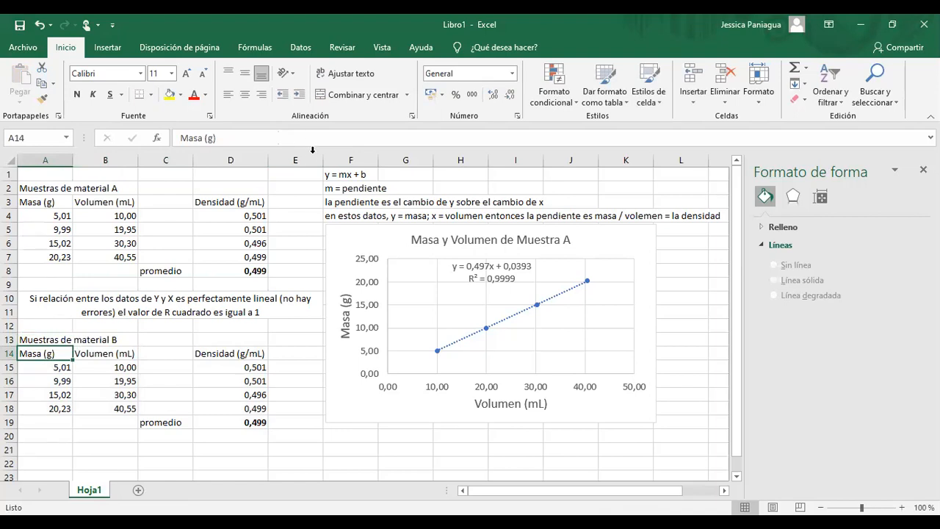
- Replace the material B masses in A15:A18 with 1,1, 2,3, 3,1 and 4,2
left_click(59, 367)
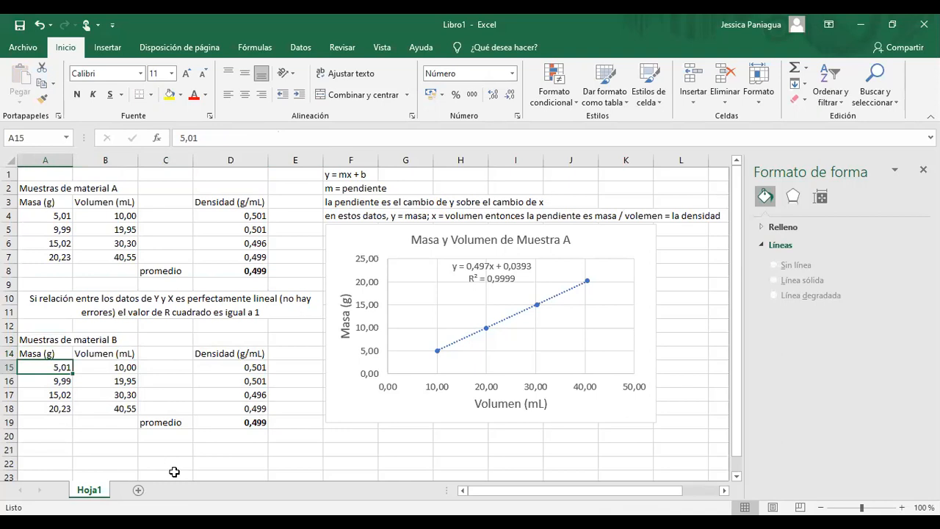
type("1,1")
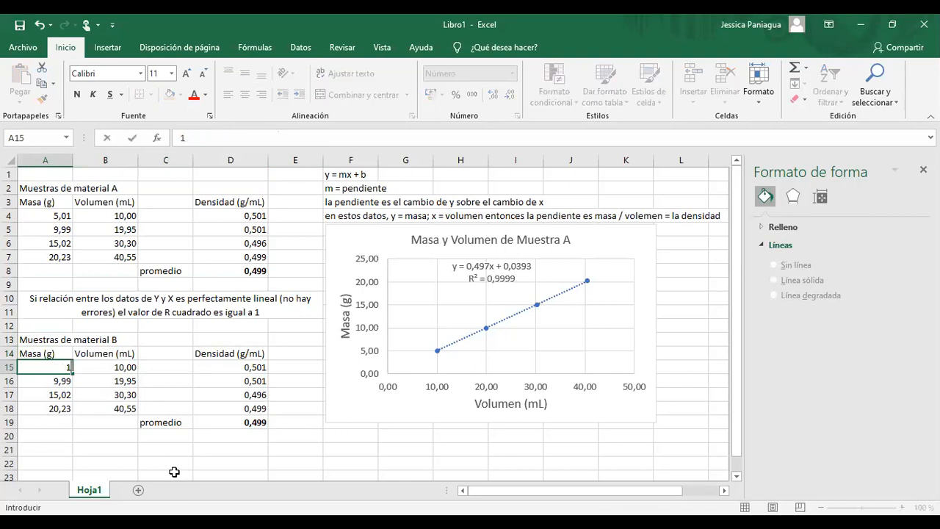
key("Return")
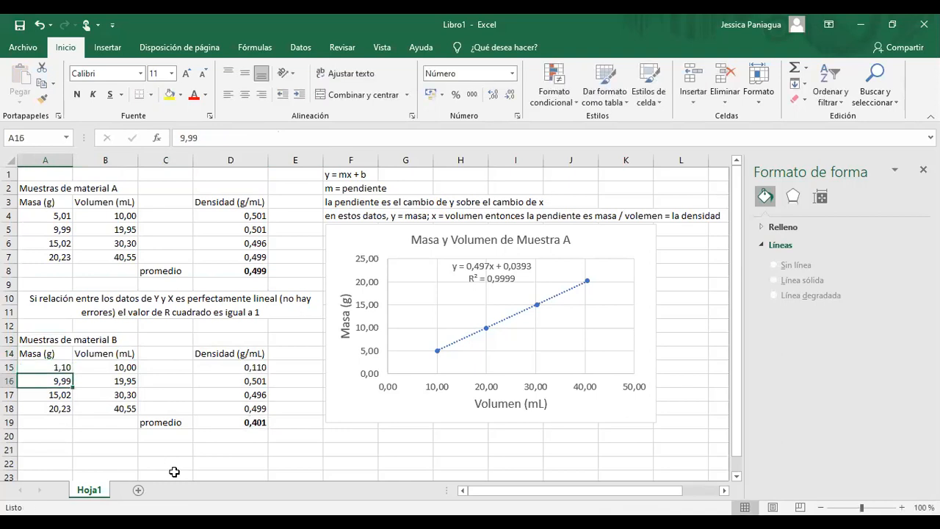
type("2,3")
key("Return")
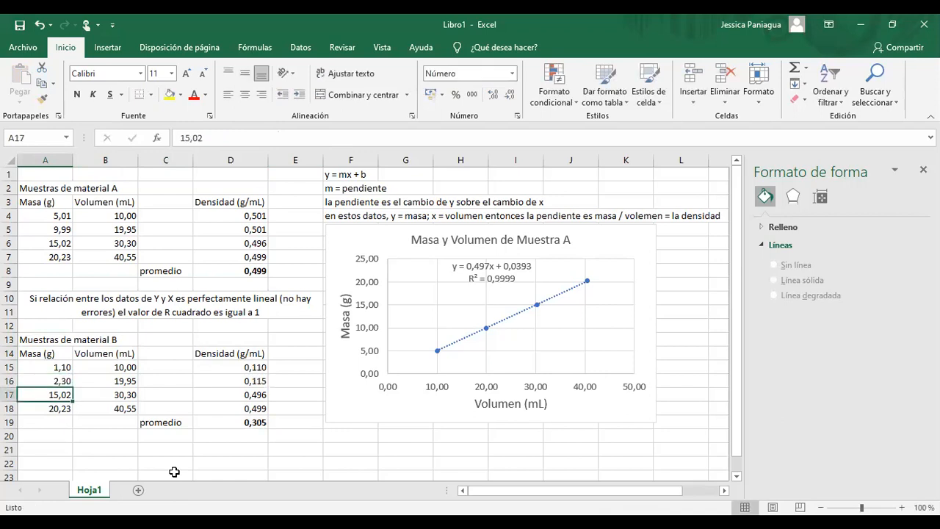
type("3")
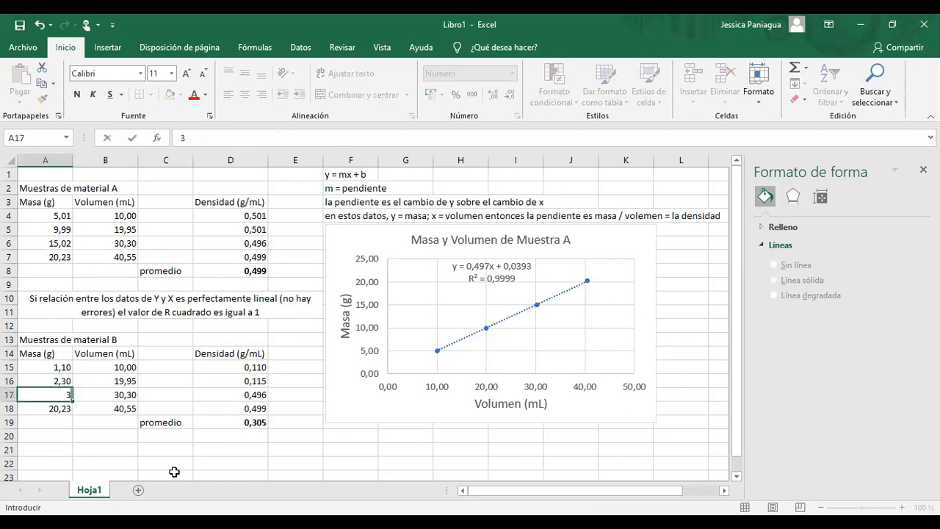
type(",1")
key("Return")
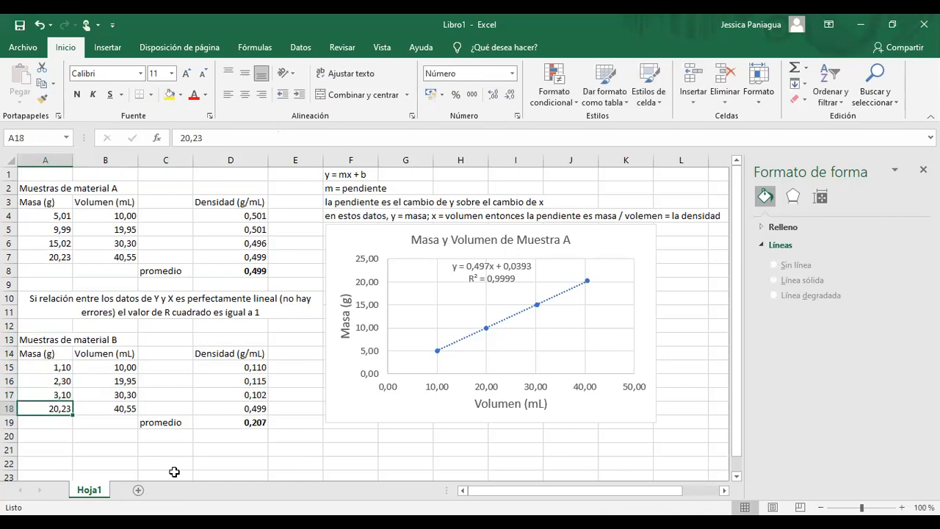
type("4,2")
key("Return")
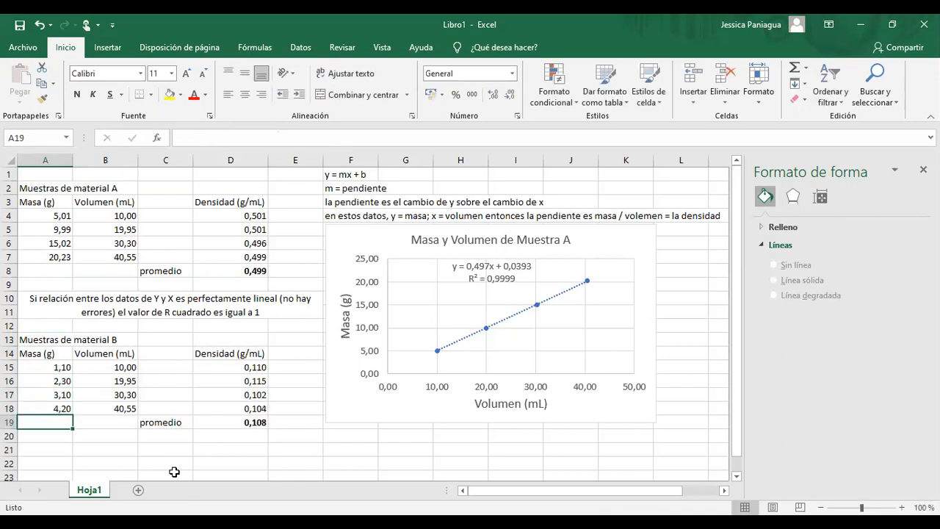
- Replace the material B volumes in B15:B18 with 3,1, 7,1, 9,7 and 13,2
left_click(121, 365)
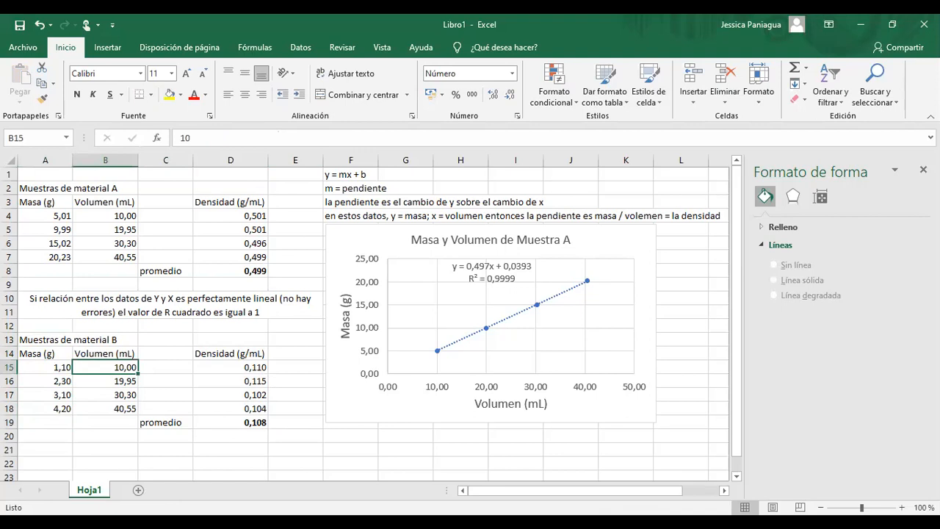
type("3,1")
key("Return")
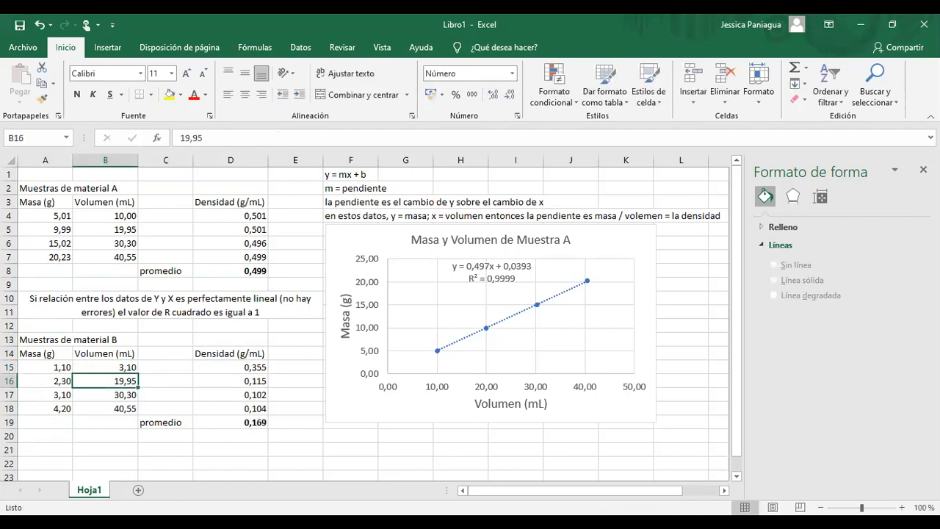
type("7,1")
key("Return")
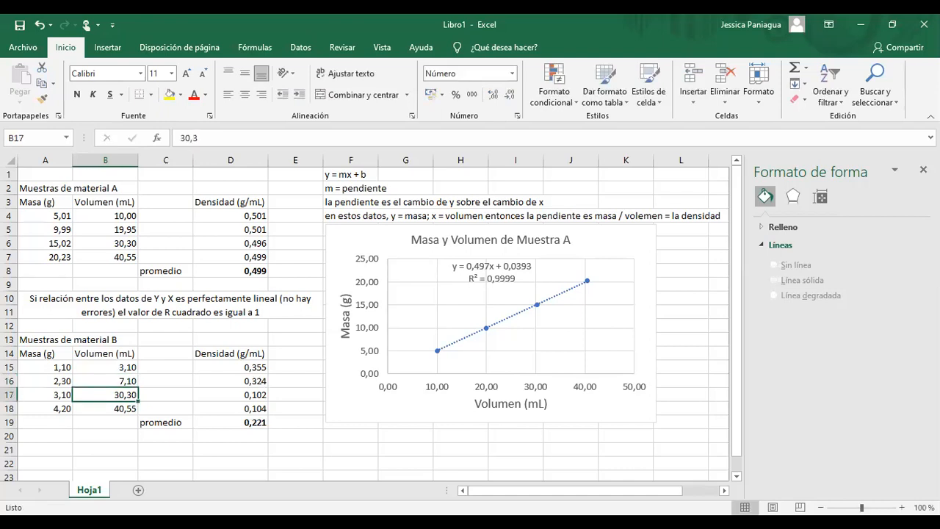
type("9,7")
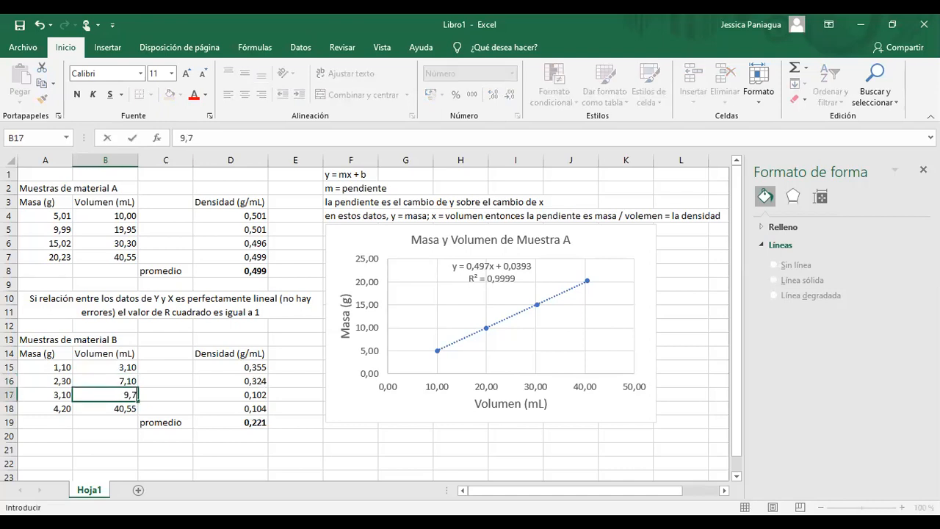
key("Return")
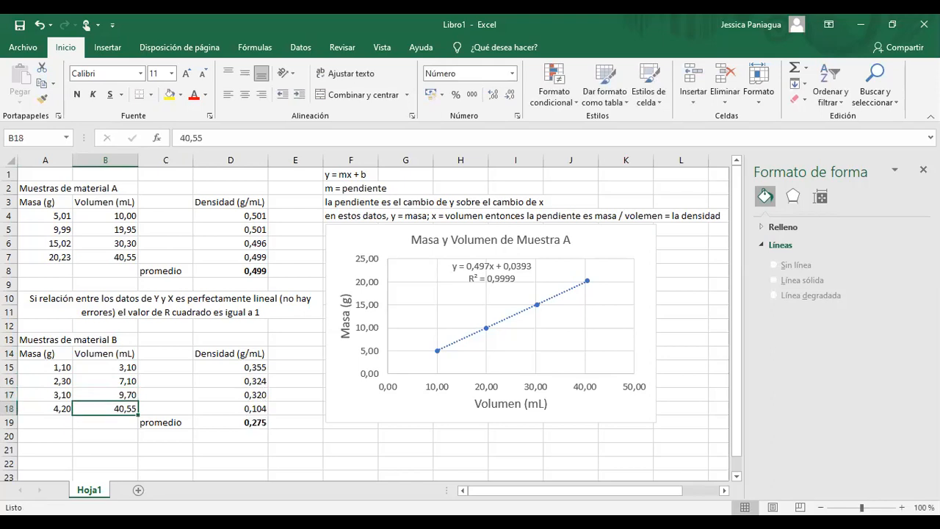
type("13,")
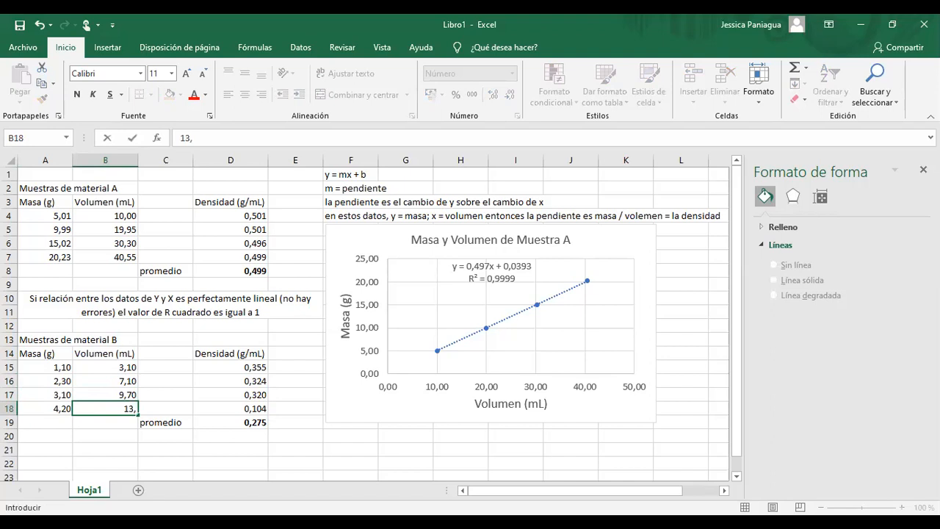
type("2")
key("Return")
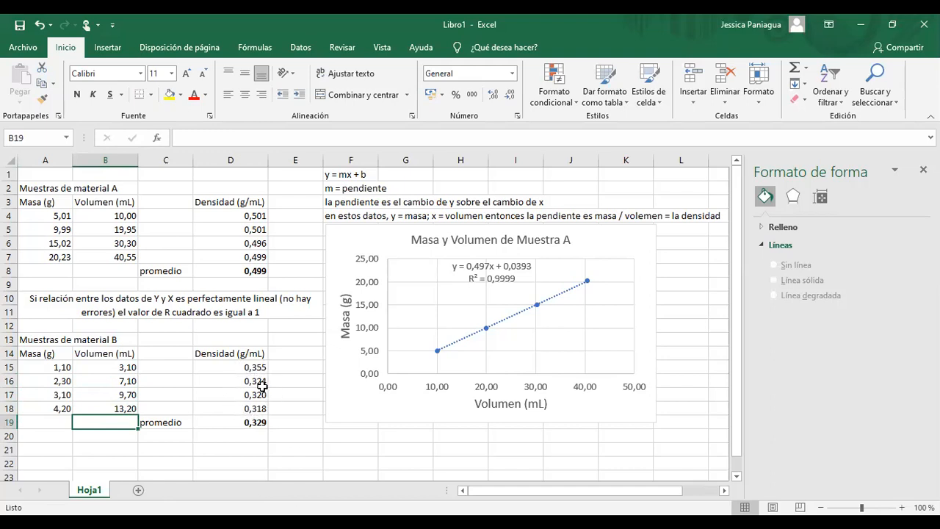
- Check which cells the material B density formulas in D15:D18 refer to, leaving them as they are
left_click(253, 365)
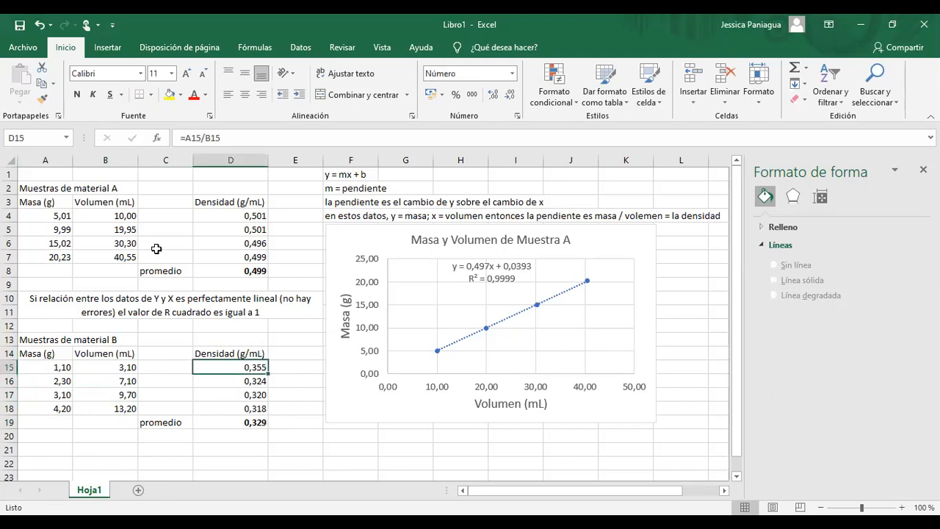
key("Down")
key("Down")
key("Down")
left_click(262, 370)
double_click(262, 369)
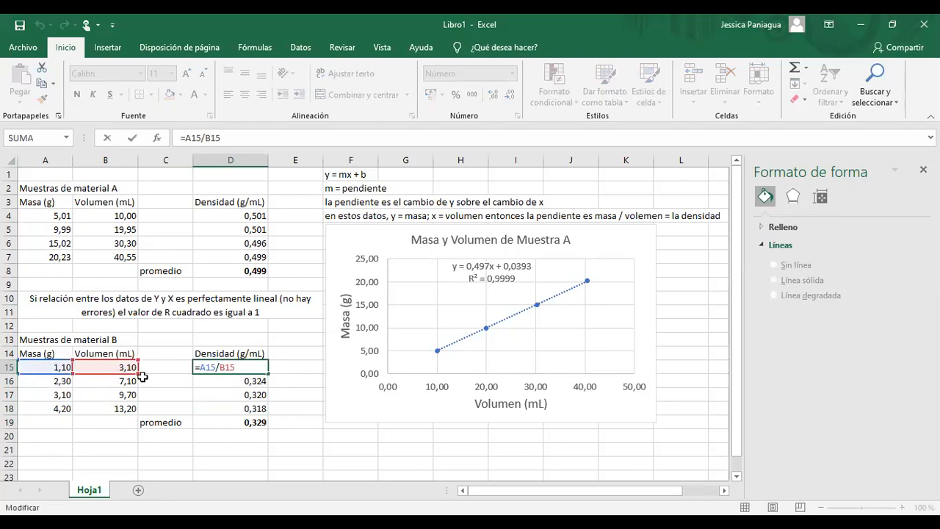
key("Return")
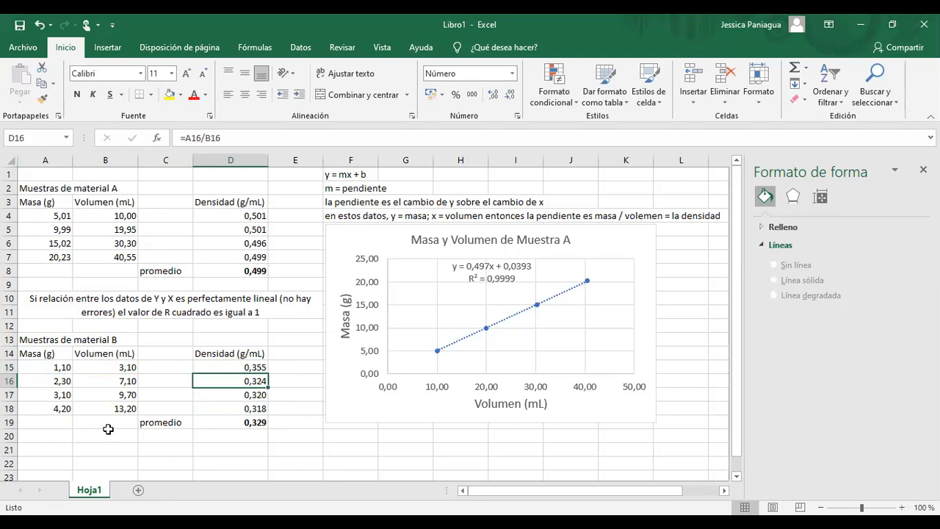
- Add a data series named "Muestra B" to the chart, with the volumes in B15:B18 as X values
left_click(610, 248)
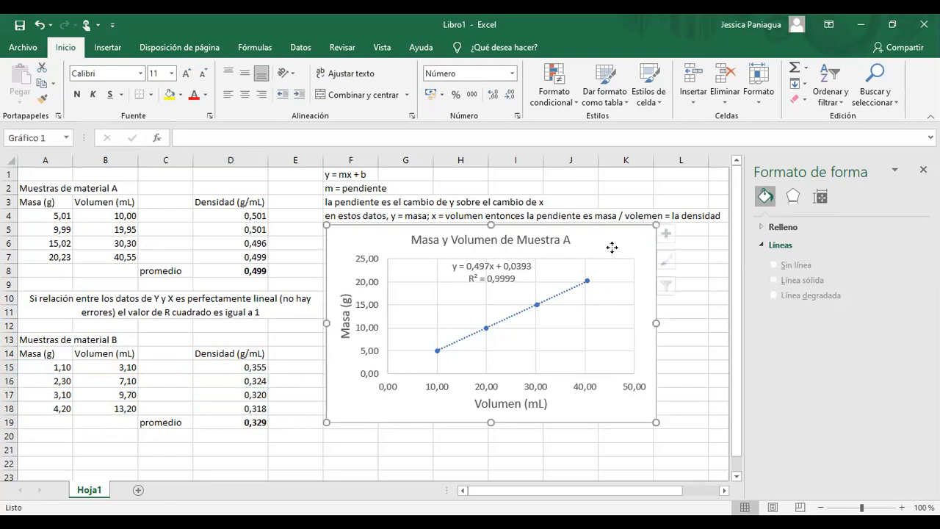
left_click(675, 288)
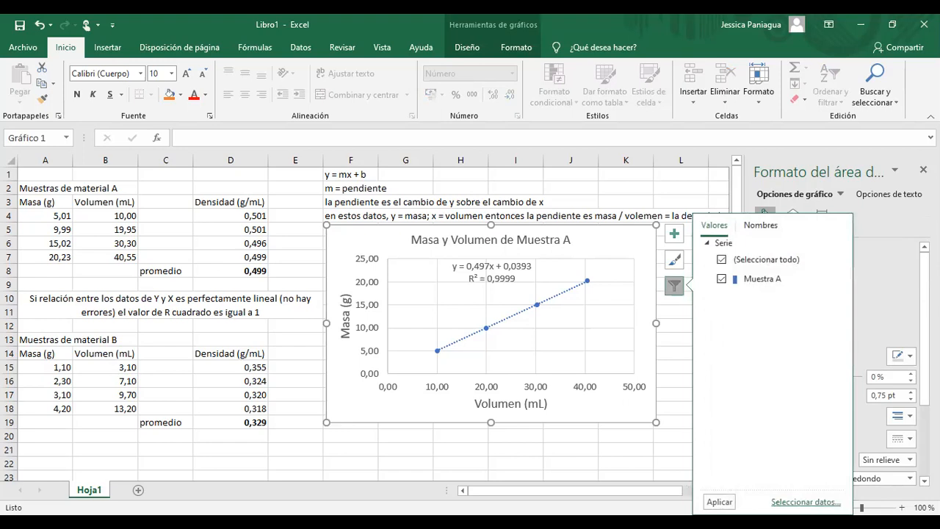
left_click(805, 502)
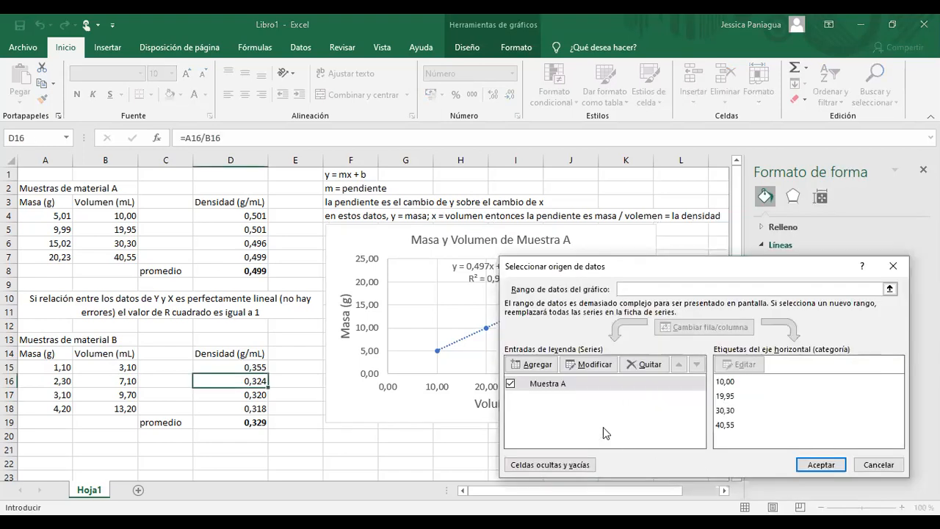
left_click(530, 365)
type("Muestra B")
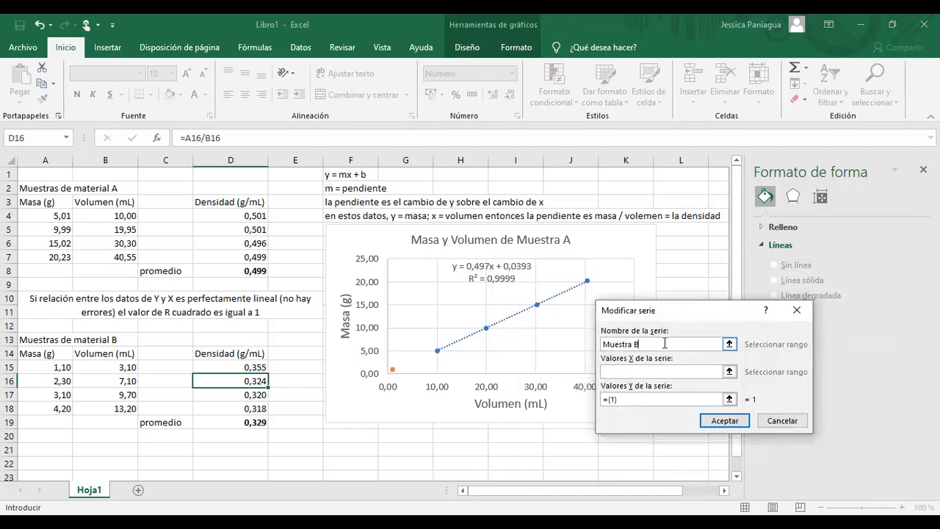
left_click(663, 369)
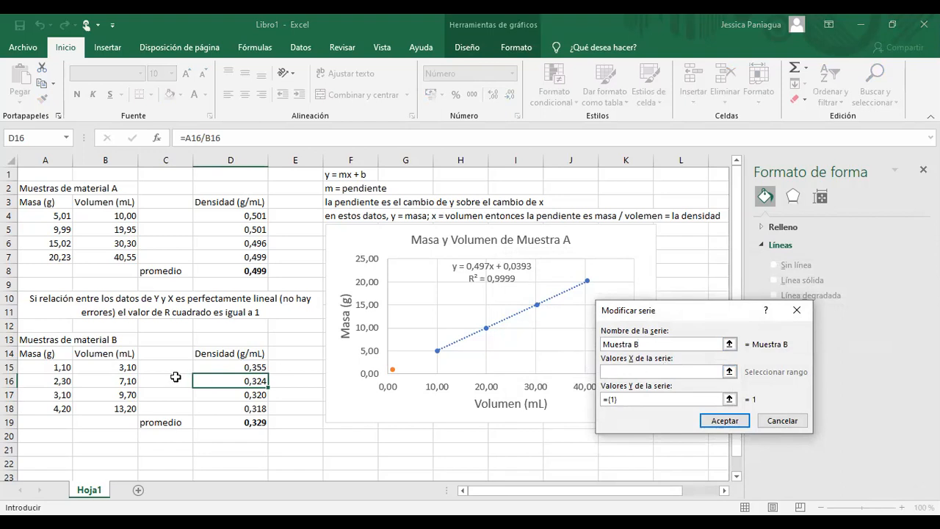
left_click(112, 370)
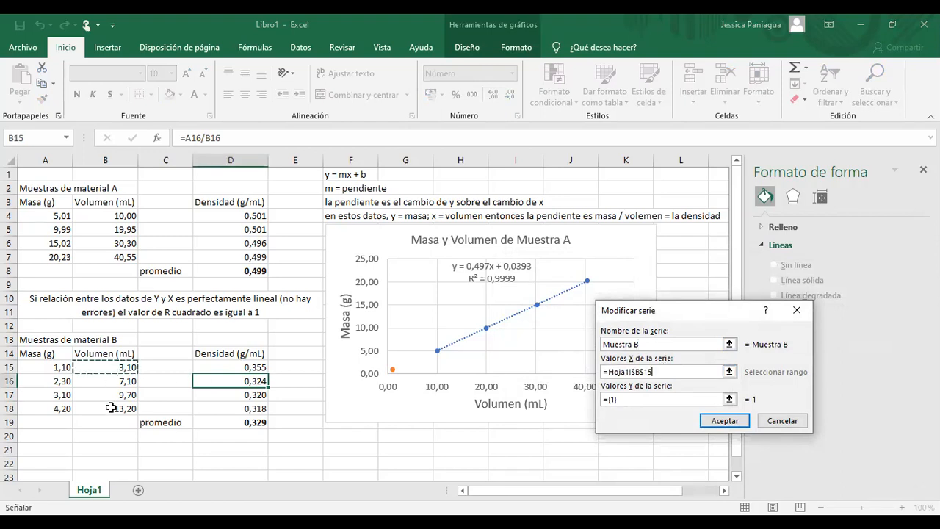
left_click(110, 407, "shift")
- Set the Y values of the Muestra B series to only the masses in A15:A18 and accept the chart's data source
left_click(629, 399)
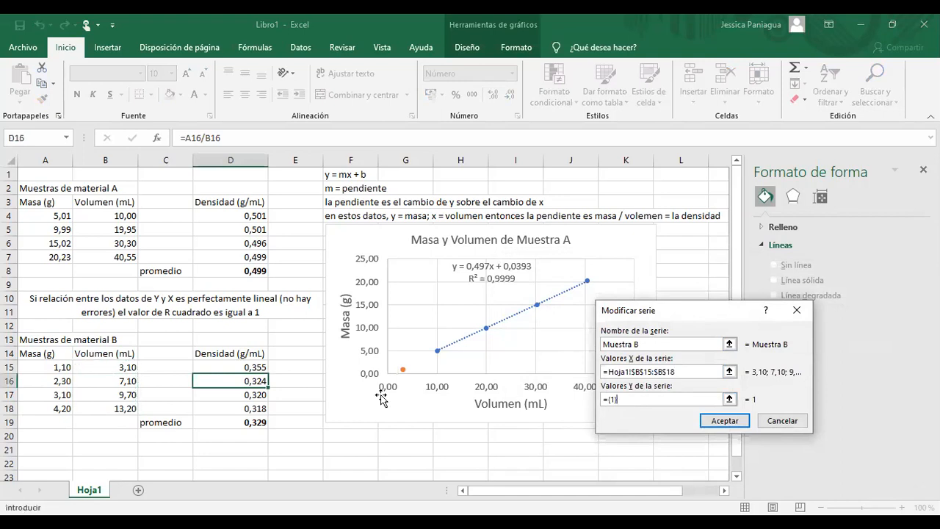
left_click(49, 366)
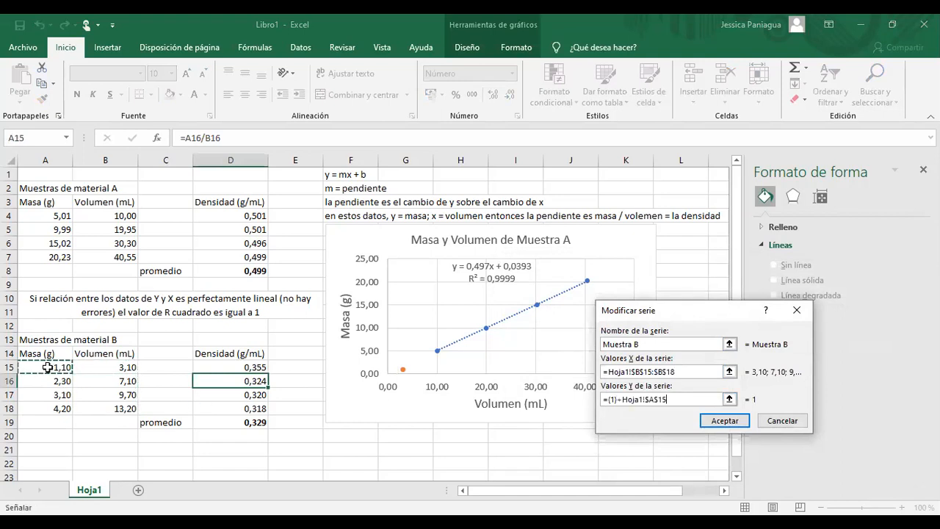
left_click(49, 406, "shift")
key("Return")
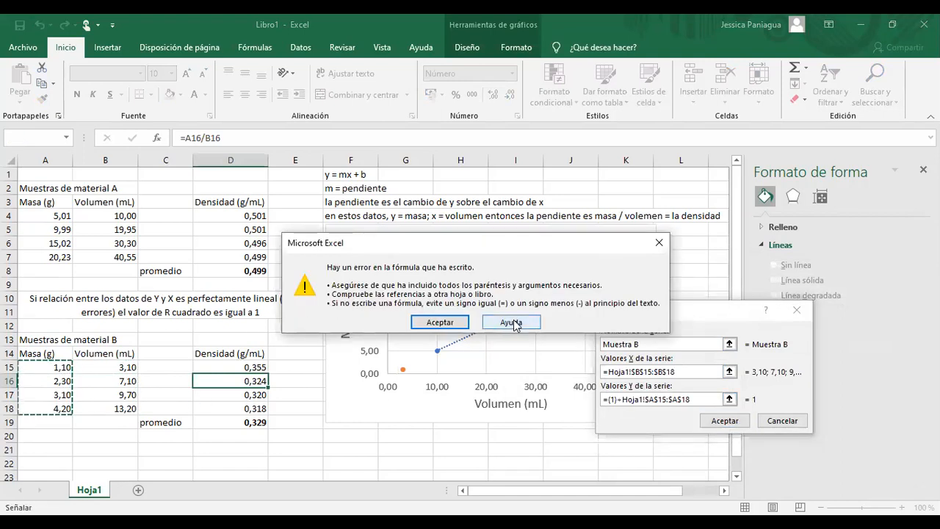
left_click(445, 327)
left_click(621, 396)
key("BackSpace")
key("BackSpace")
key("BackSpace")
key("BackSpace")
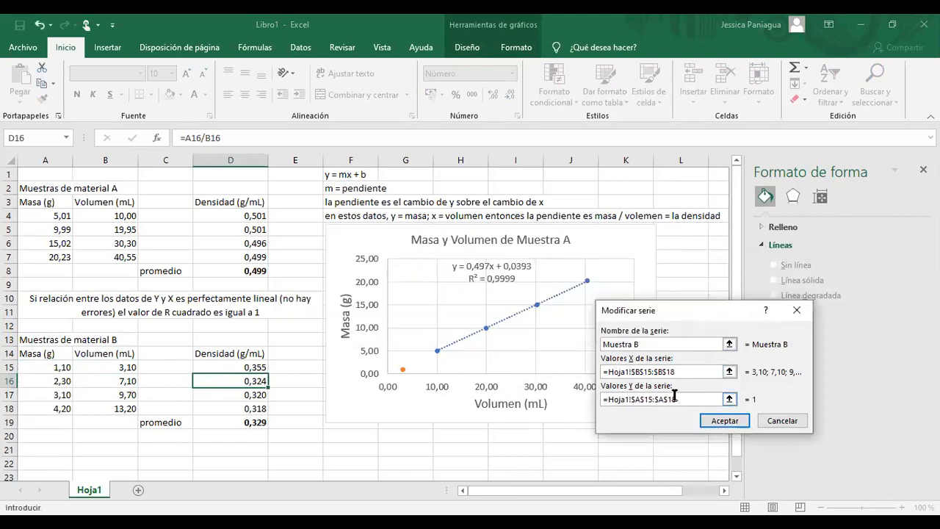
left_click(744, 420)
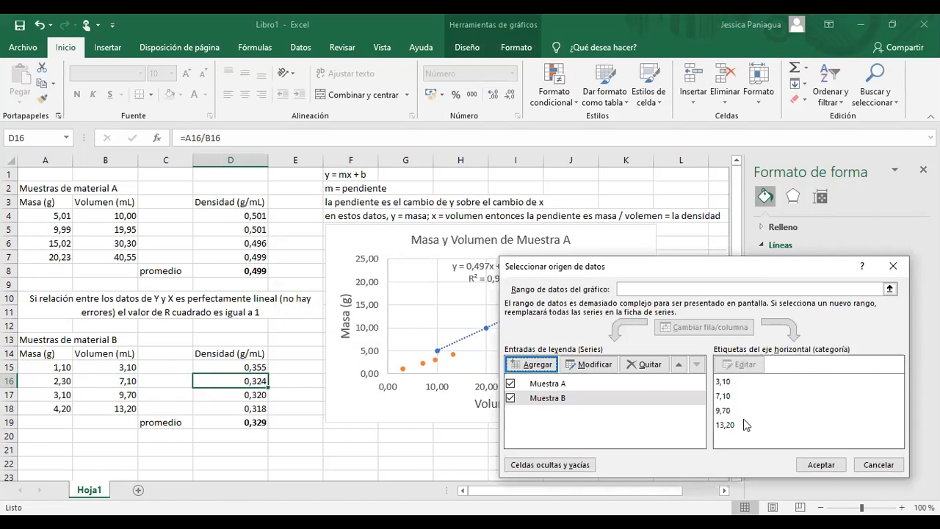
left_click(820, 465)
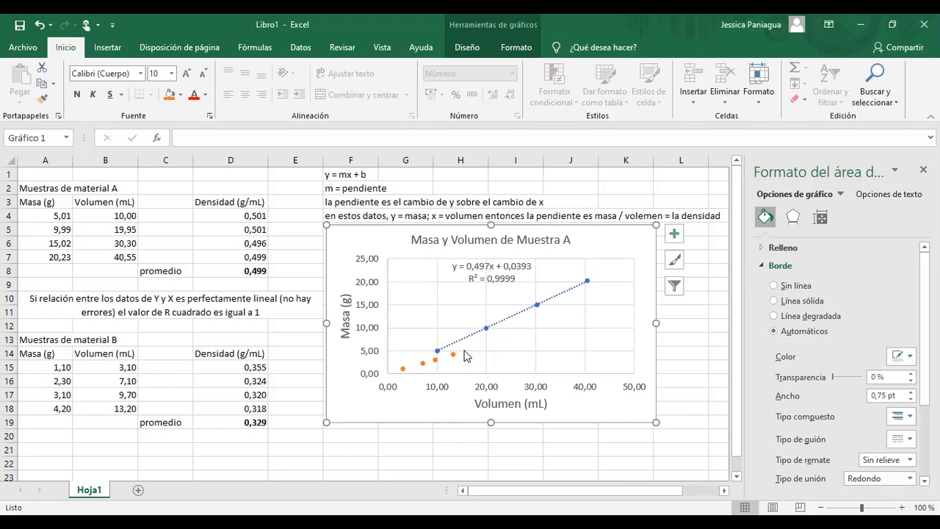
- Add a legend to the chart beneath the horizontal axis title and close the legend's formatting options
left_click(674, 235)
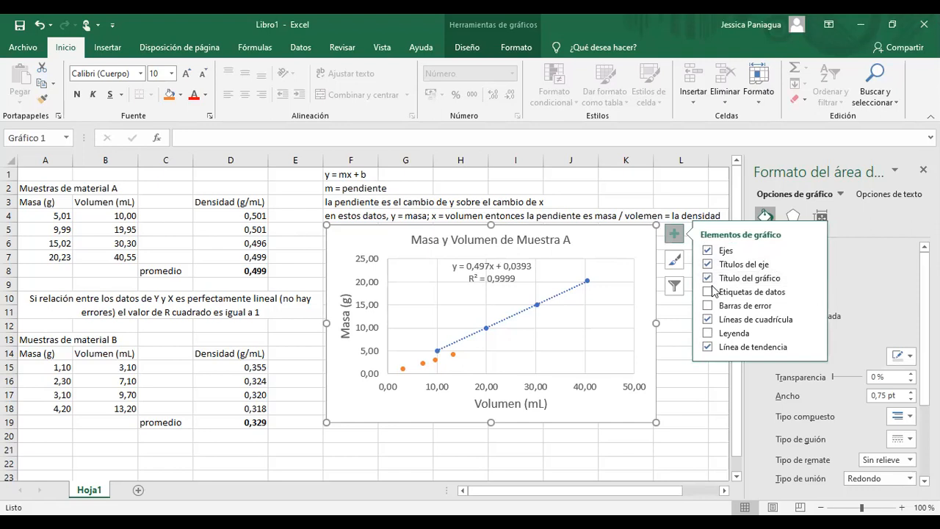
left_click(707, 334)
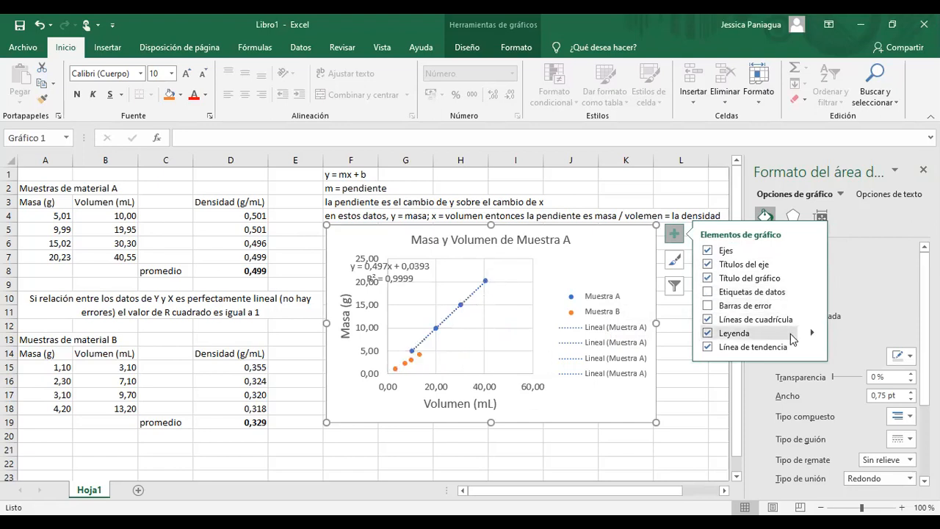
left_click(812, 334)
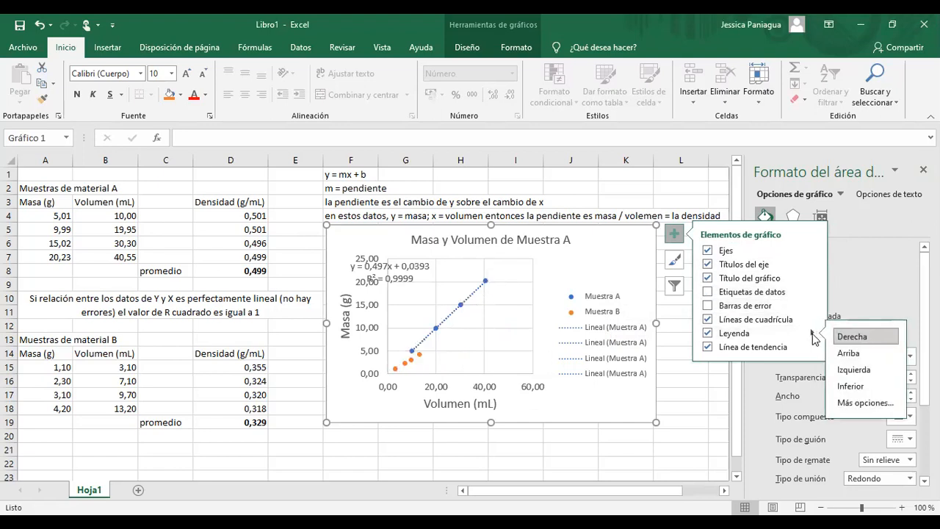
left_click(867, 398)
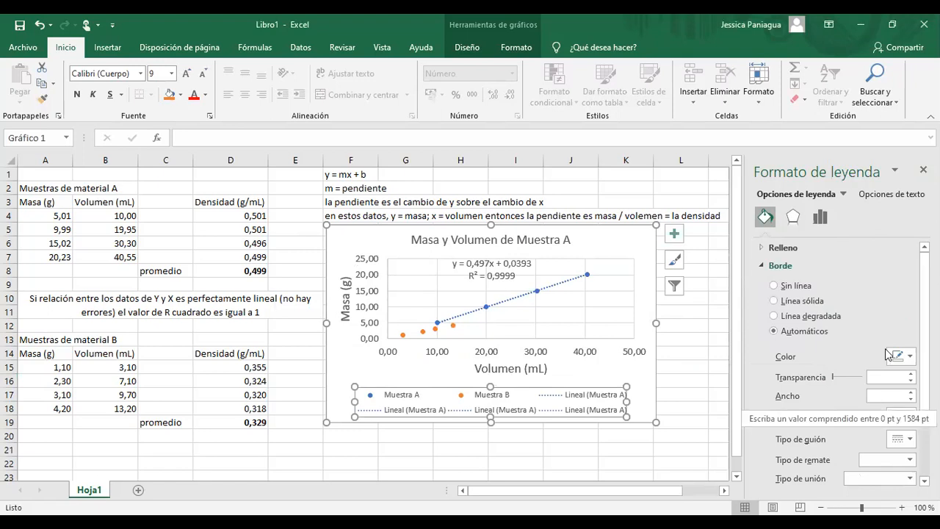
scroll(845, 307, "down", 2)
scroll(845, 305, "down", 1)
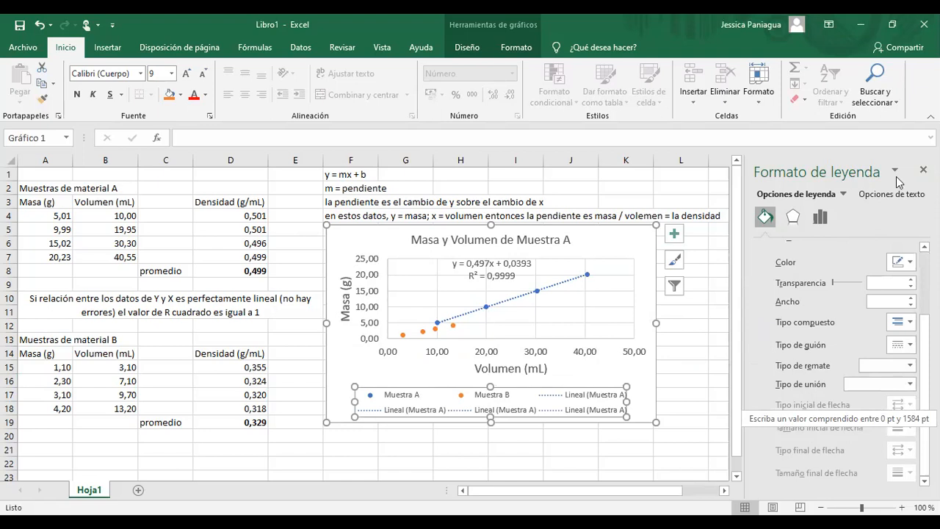
left_click(923, 169)
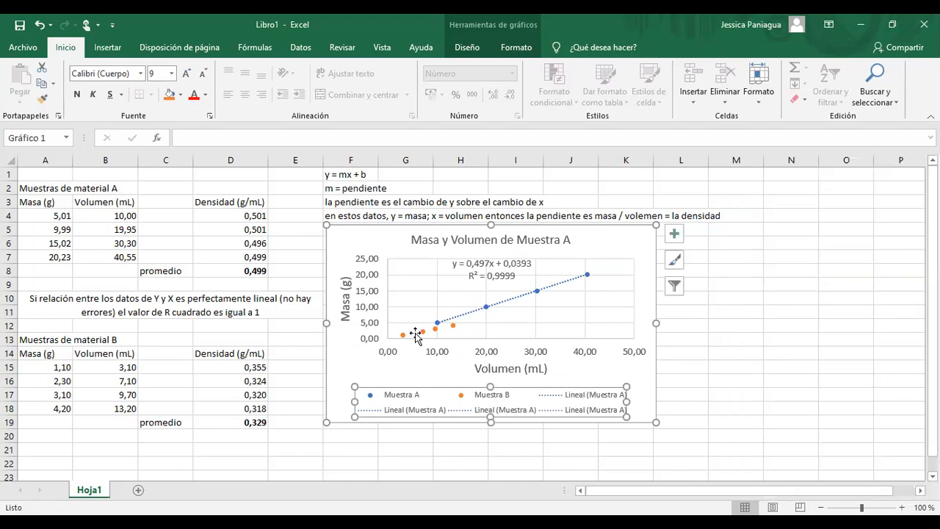
- Add a linear trendline to the Muestra B series and open its detailed formatting options
left_click(423, 332)
left_click(674, 233)
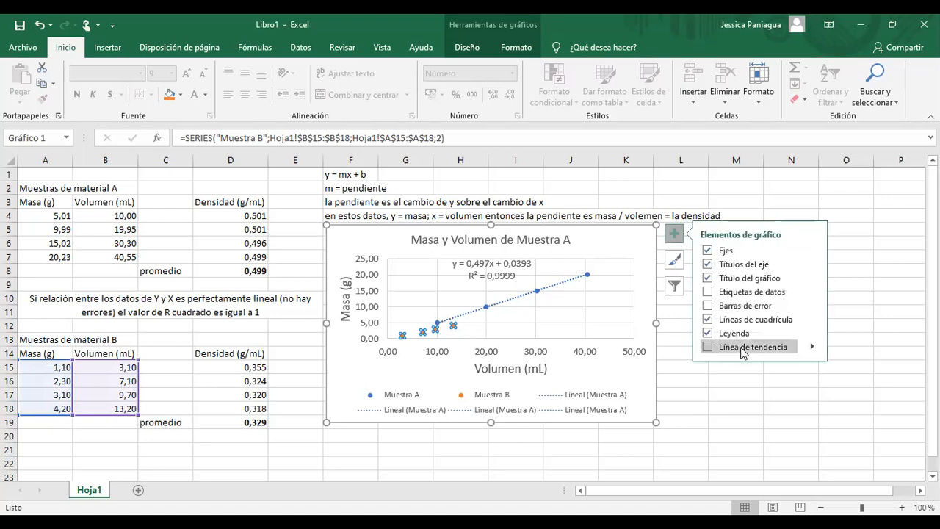
left_click(741, 351)
left_click(813, 348)
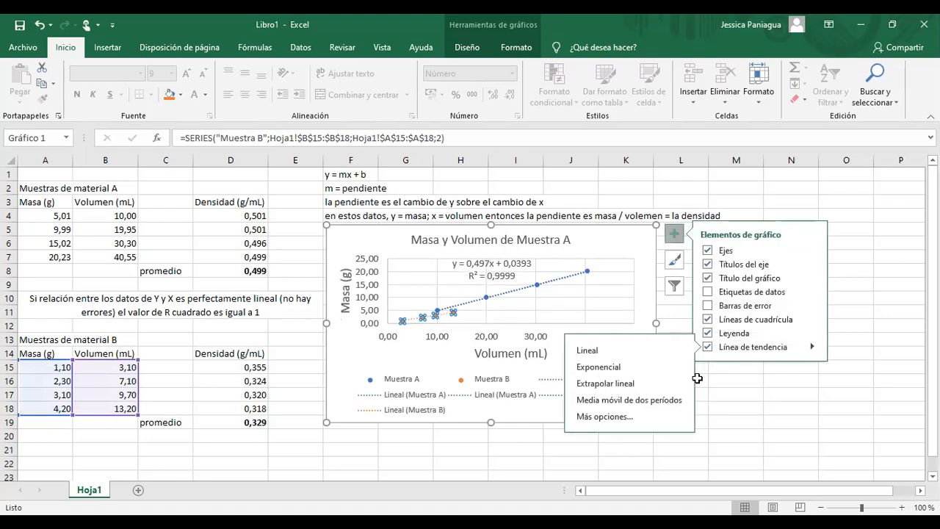
left_click(622, 416)
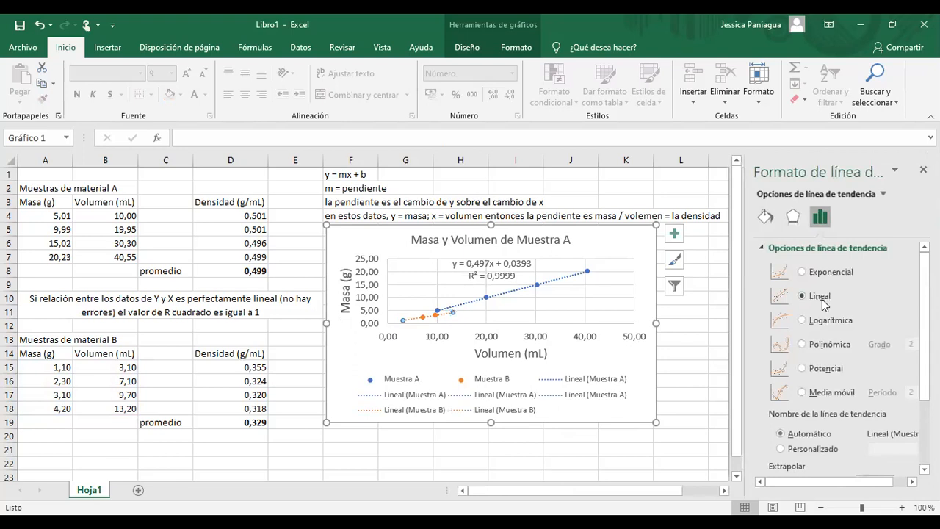
- Show the equation and the R-squared value of the Muestra B trendline on the chart and close its formatting options
scroll(854, 382, "down", 3)
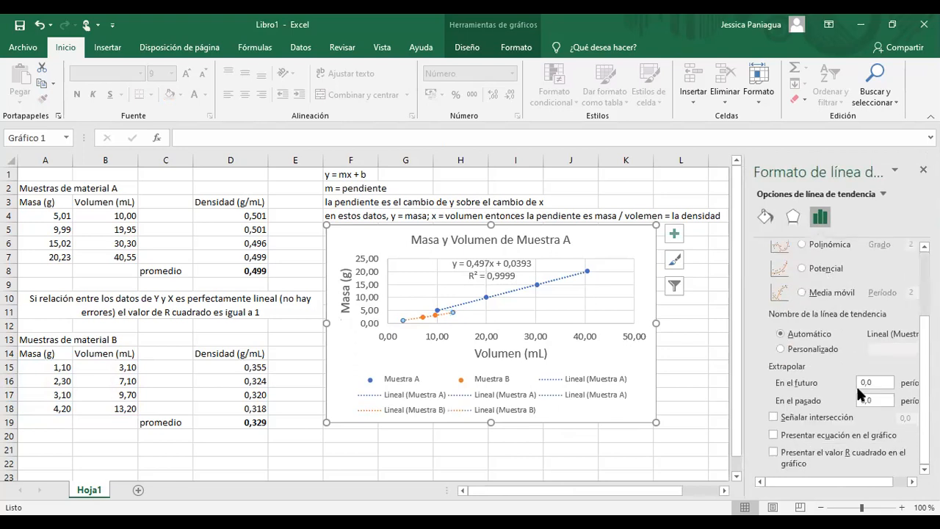
left_click(821, 434)
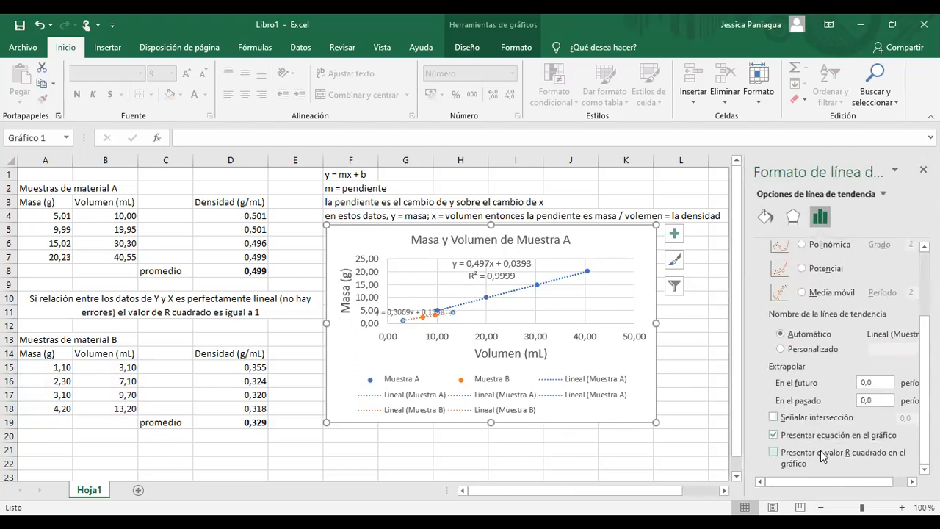
left_click(823, 455)
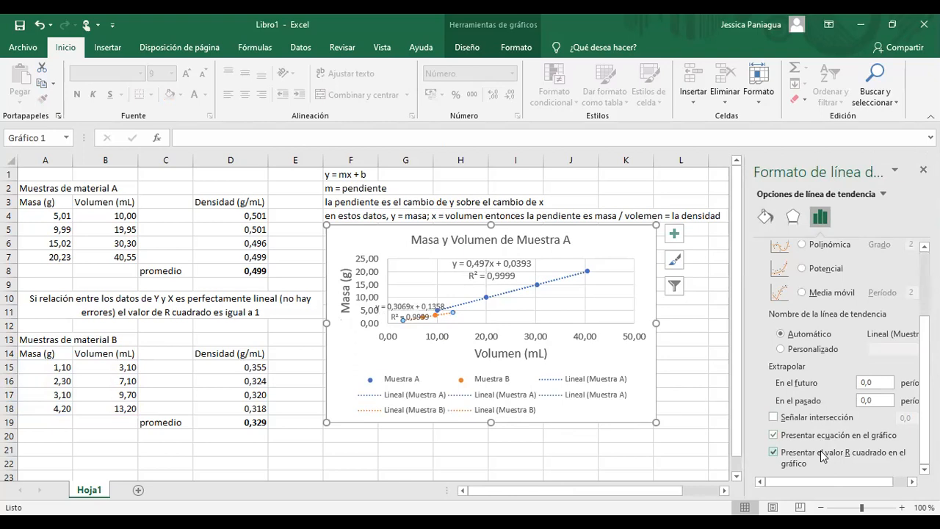
left_click(923, 170)
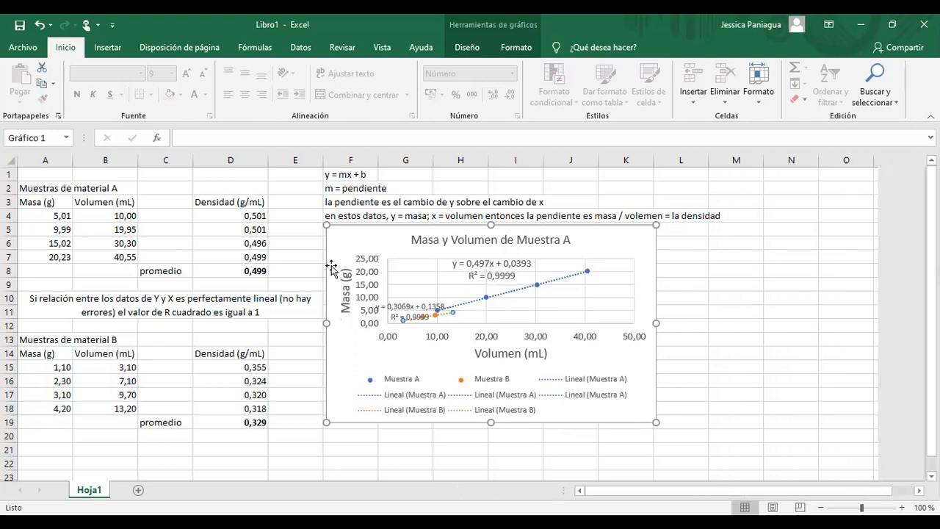
- Move the Muestra B trendline equation clear of its points, beneath the Muestra A line, and colour its text dark gold
left_click(410, 307)
left_click_drag(410, 307, 548, 306)
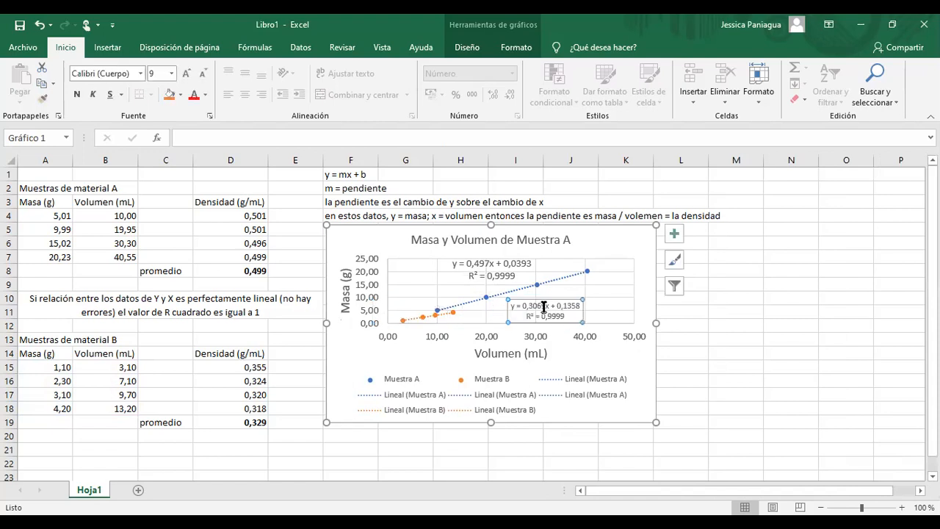
left_click(204, 98)
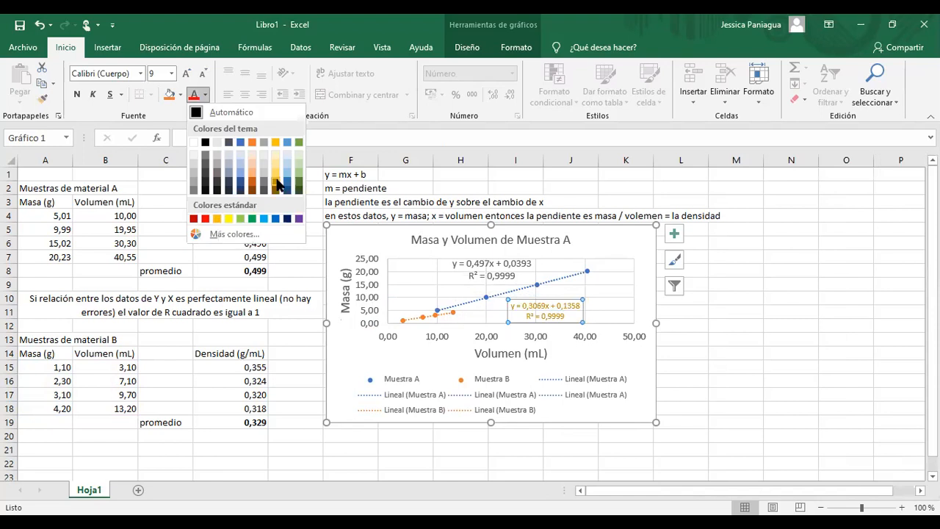
left_click(277, 184)
- Colour the text of the Muestra A trendline equation with the standard blue (Azul)
left_click(470, 259)
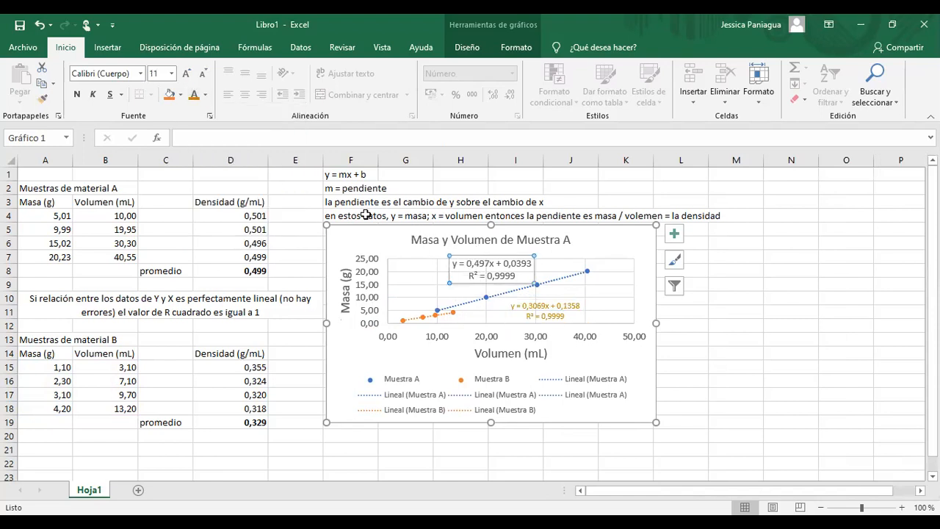
left_click(205, 94)
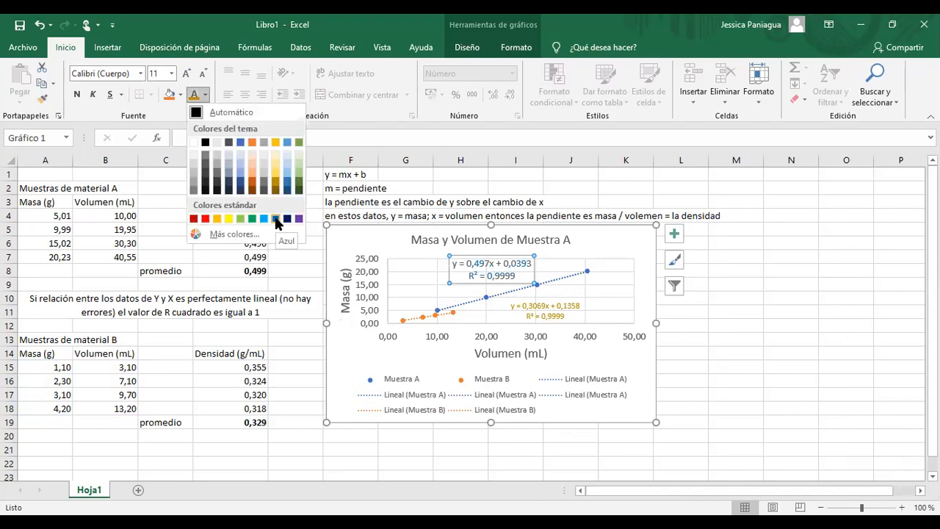
left_click(276, 219)
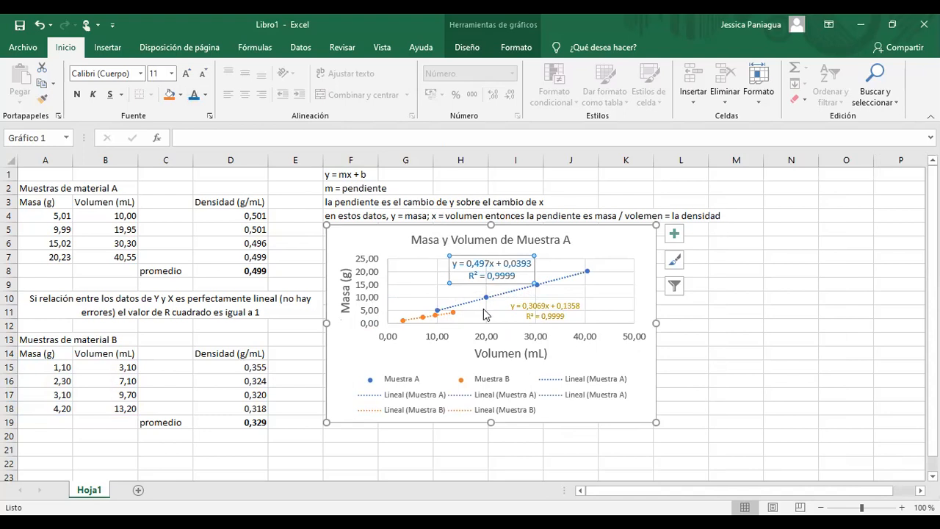
- Delete all the Lineal (Muestra A) trendline entries from the chart legend, one by one
left_click(576, 382)
double_click(574, 382)
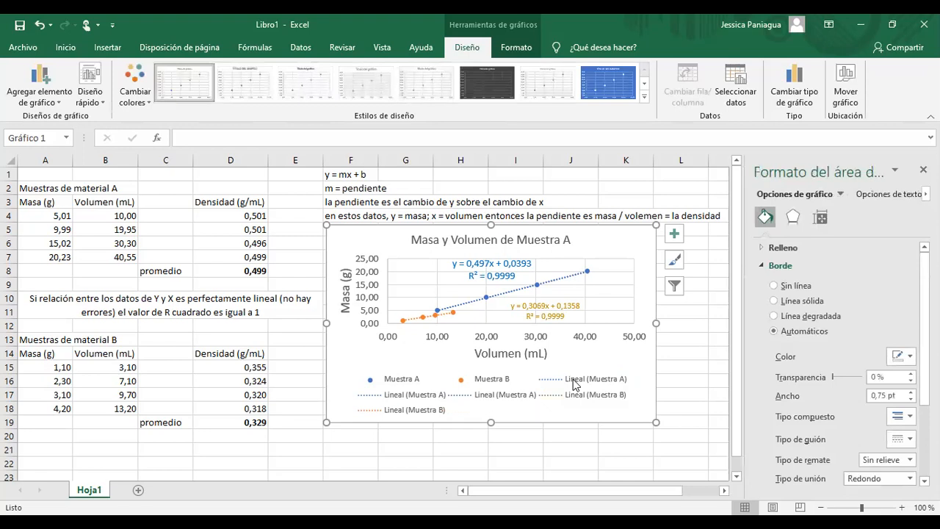
key("Delete")
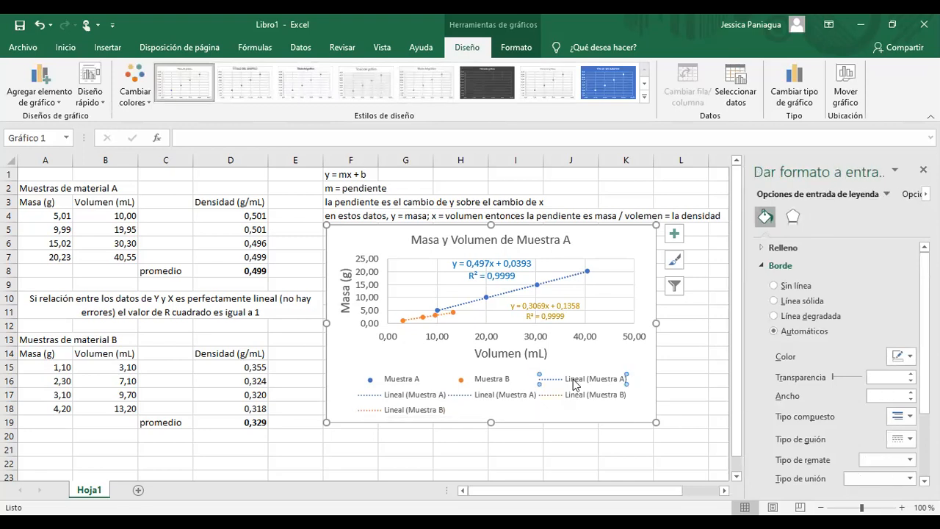
key("Delete")
left_click(575, 400)
left_click(581, 399)
key("Delete")
left_click(589, 395)
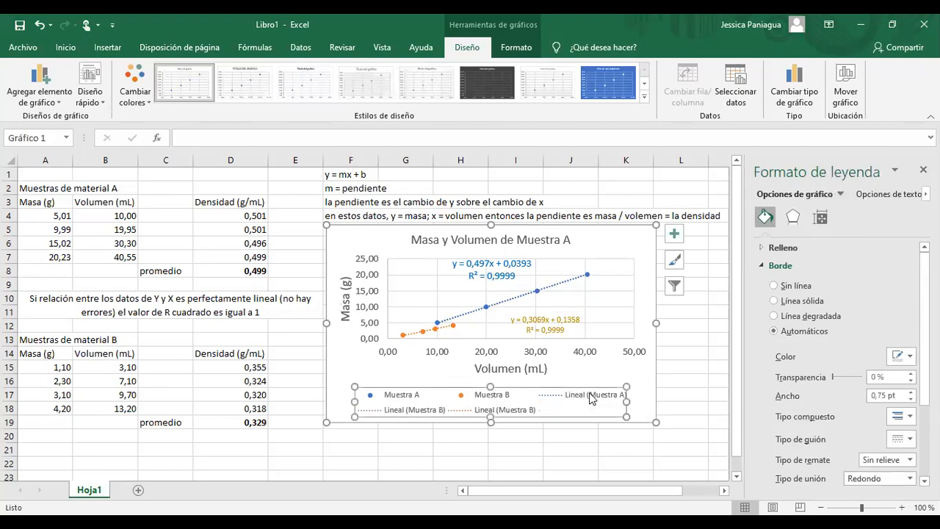
left_click(588, 395)
key("Delete")
- Delete both Lineal (Muestra B) trendline entries from the legend, leaving only the Muestra A and Muestra B entries
left_click(557, 409)
left_click(556, 409)
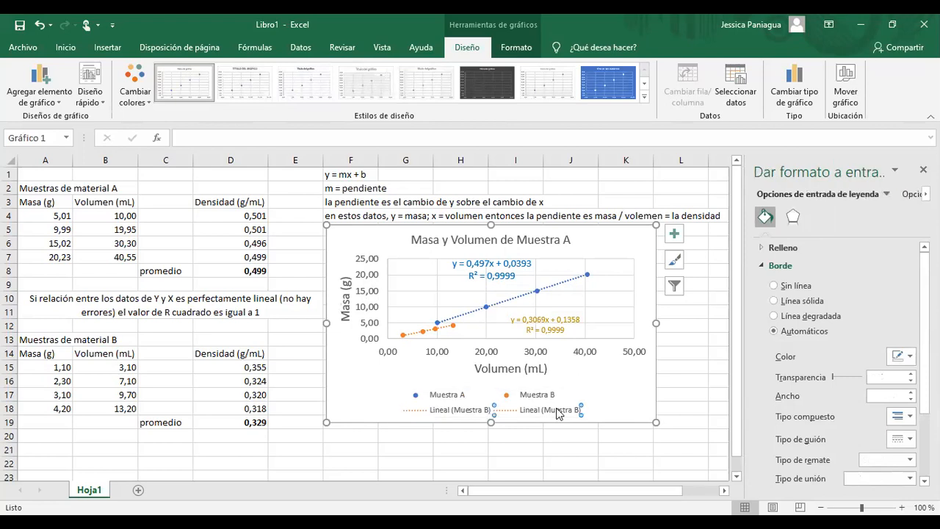
key("Delete")
left_click(556, 409)
left_click(557, 409)
key("Delete")
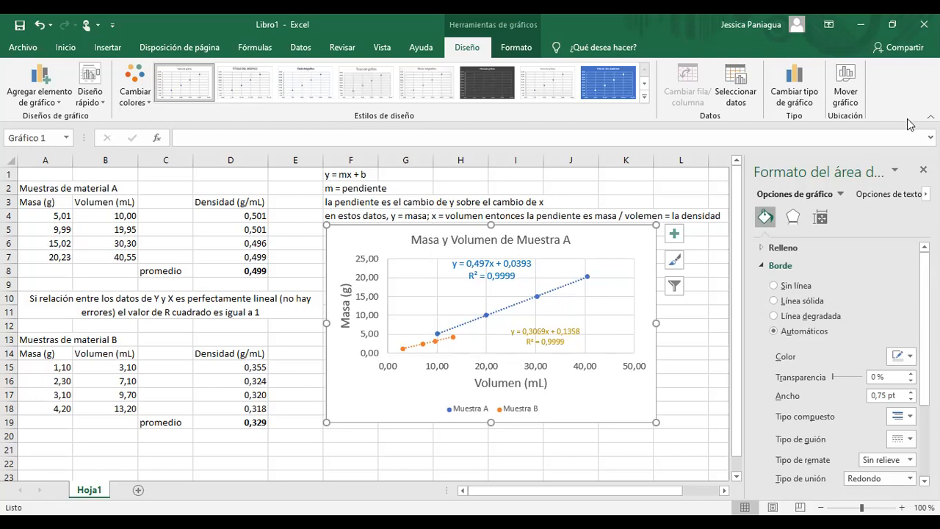
- Close the chart's formatting options and enlarge the chart so it extends to column N and row 20
left_click(922, 170)
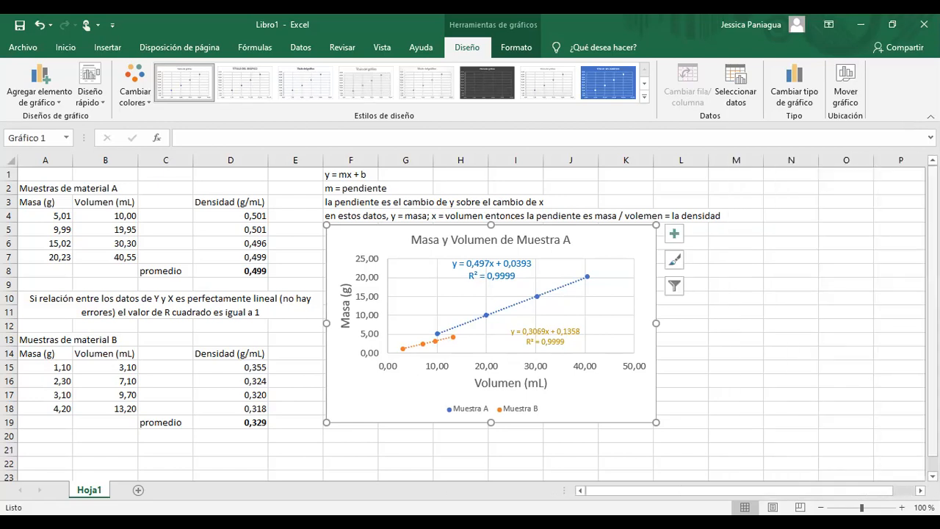
left_click_drag(655, 422, 789, 439)
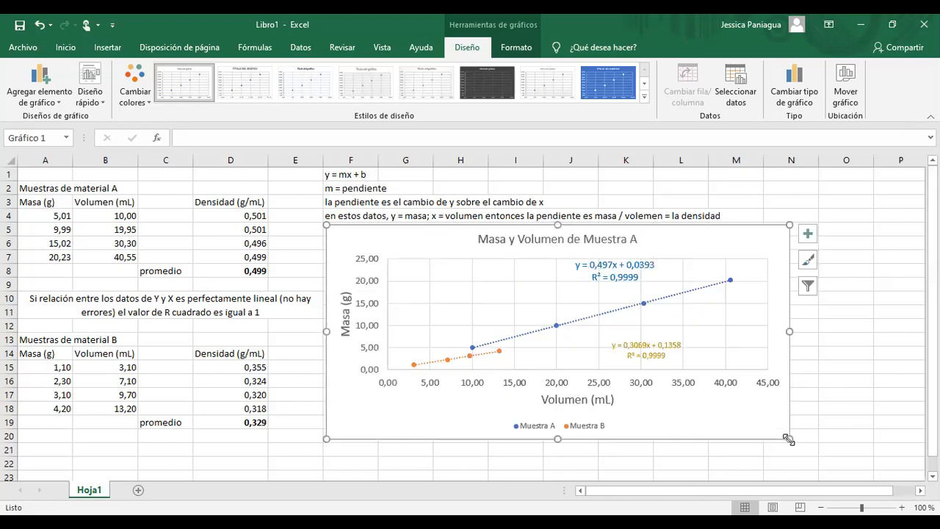